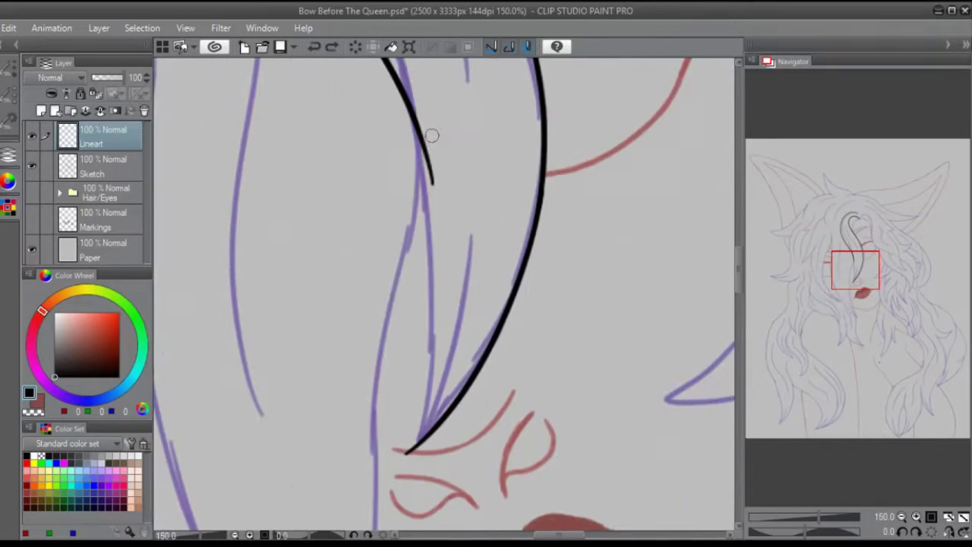
- Ink the inner edge and tip detail of the S-shaped face-framing strand on a new layer, and merge it into Lineart
key(ctrl+shift+n)
mouse_move(428, 145)
mouse_down()
mouse_move(401, 456)
mouse_move(447, 148)
mouse_up()
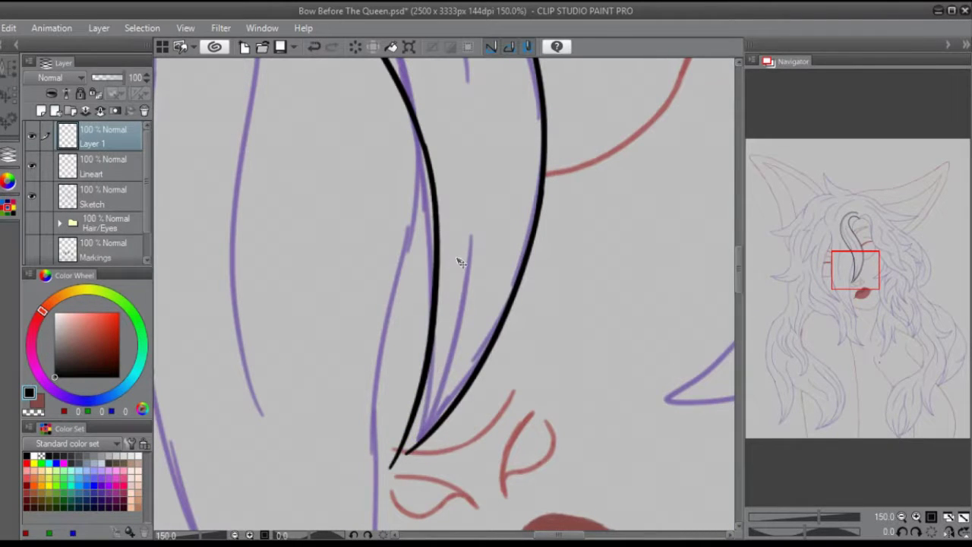
click(456, 359)
scroll(398, 429, up, 1)
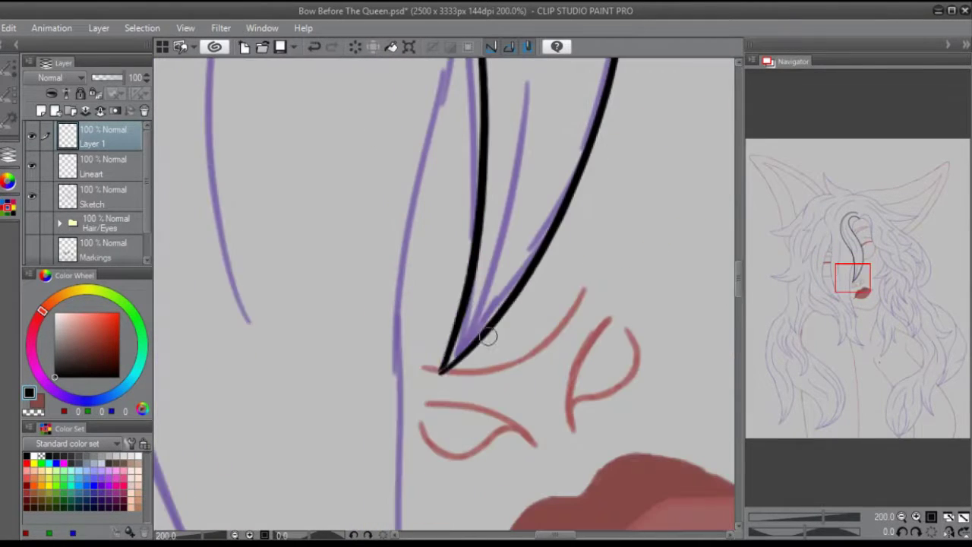
key(ctrl+e)
scroll(448, 365, down, 1)
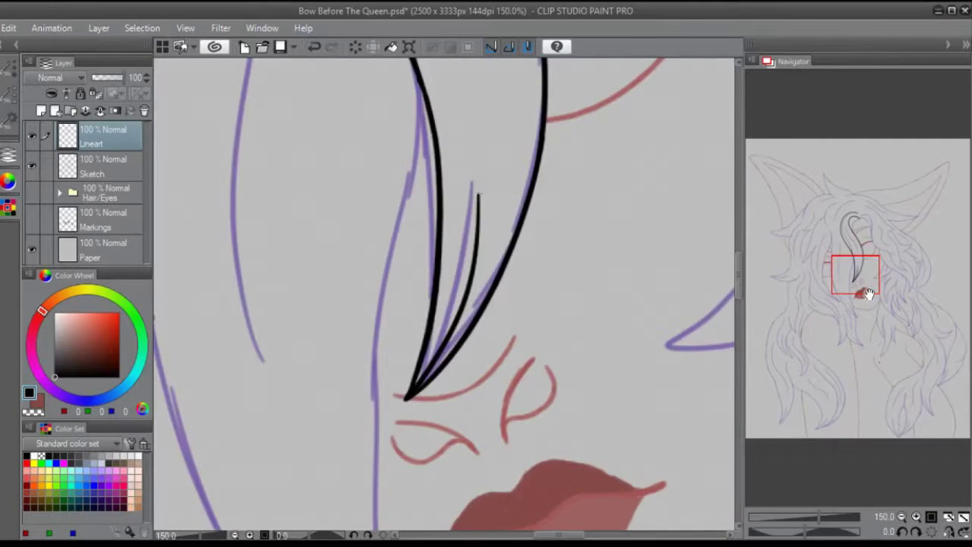
- Ink the curved bangs on both sides of the hair part above the forehead, using new layers above Lineart
drag(869, 294, 866, 259)
key(ctrl+shift+n)
scroll(509, 180, up, 1)
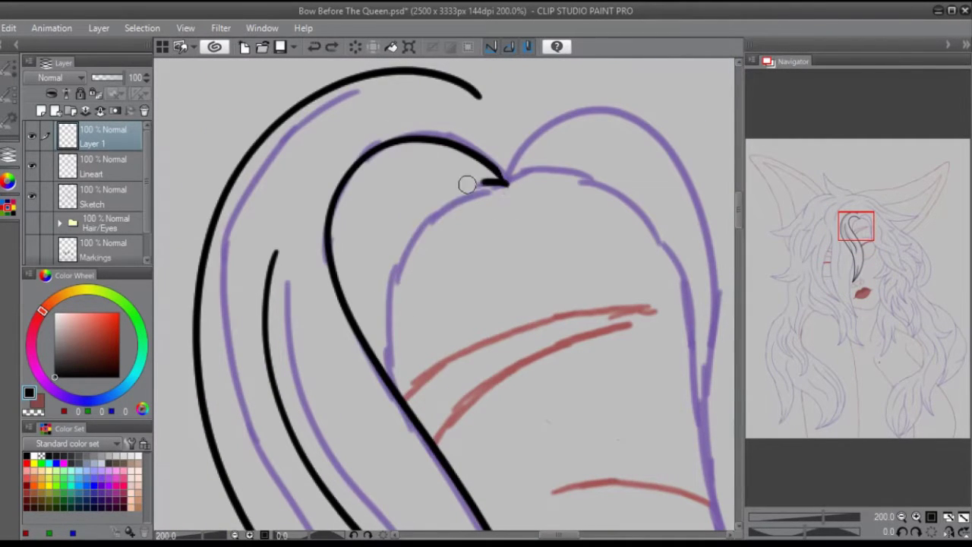
drag(467, 184, 412, 441)
scroll(517, 189, down, 1)
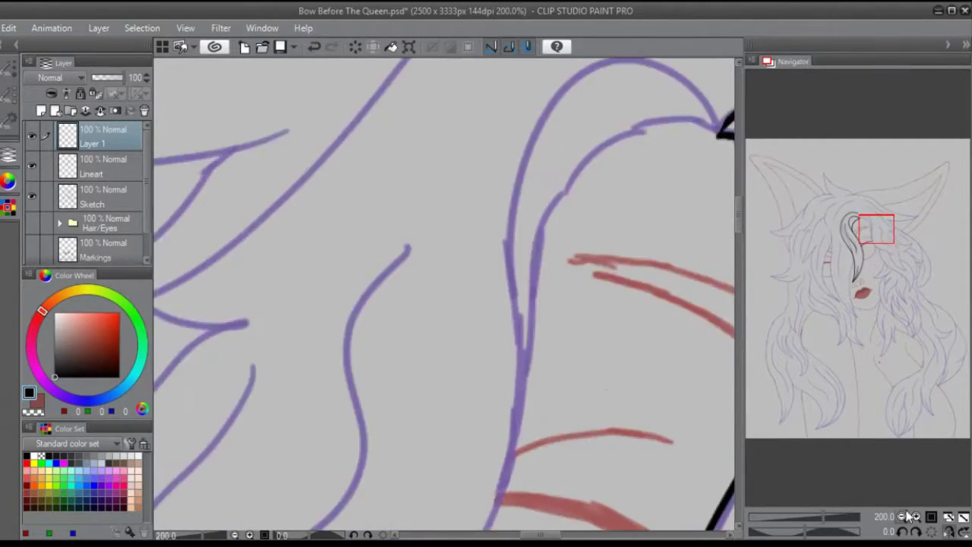
key(minus)
drag(571, 137, 612, 218)
key(ctrl+shift+n)
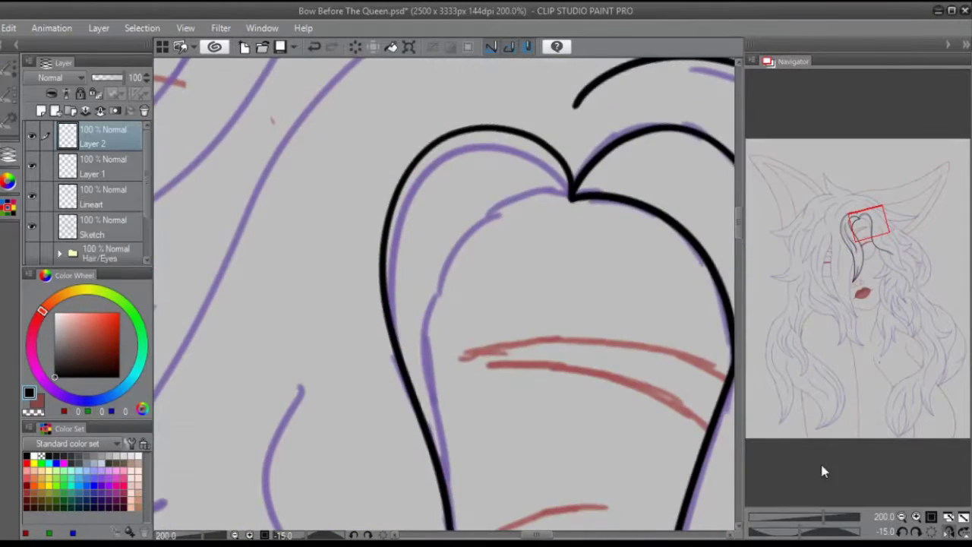
key(ctrl+t)
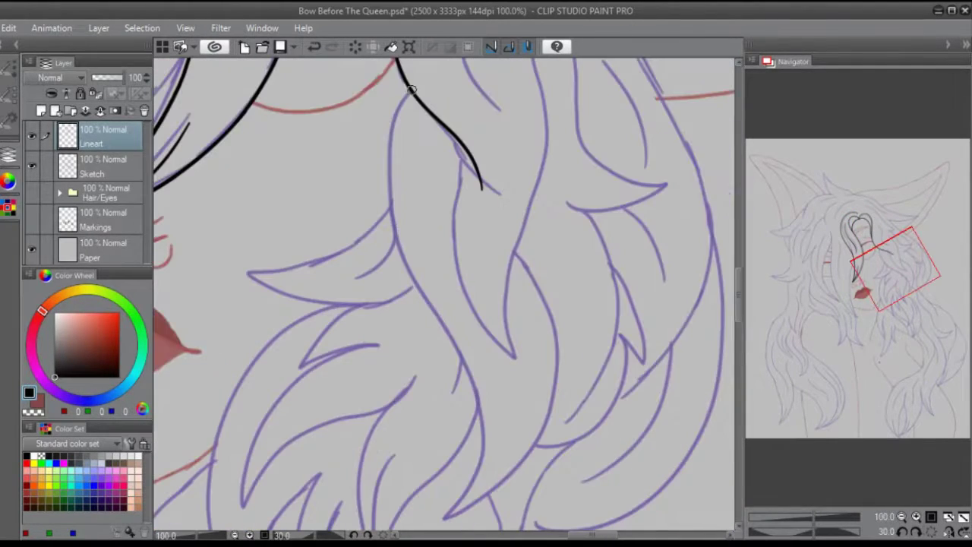
- Ink the wavy strands across and beside the face, including the pointed lock beside the right eye, and merge them into Lineart
drag(441, 75, 389, 490)
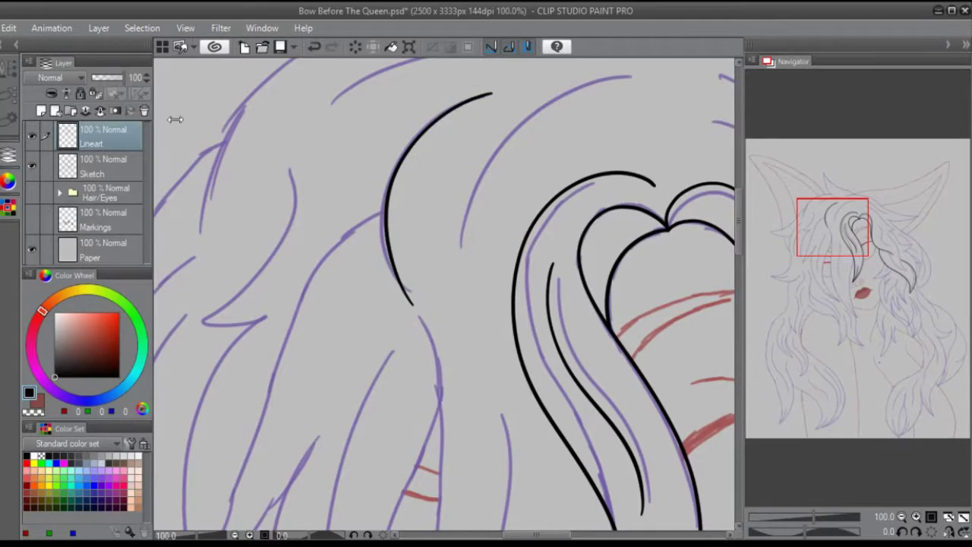
key(ctrl+t)
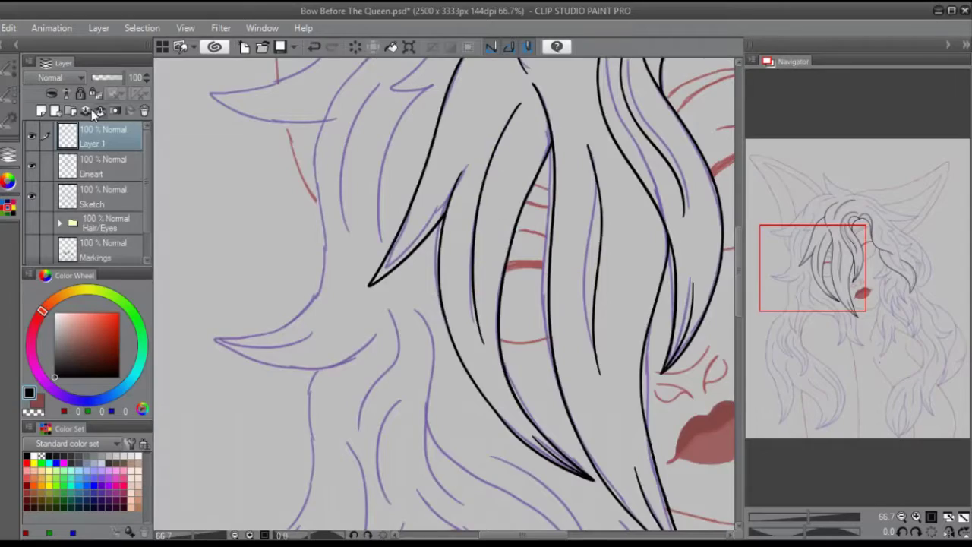
drag(833, 263, 830, 247)
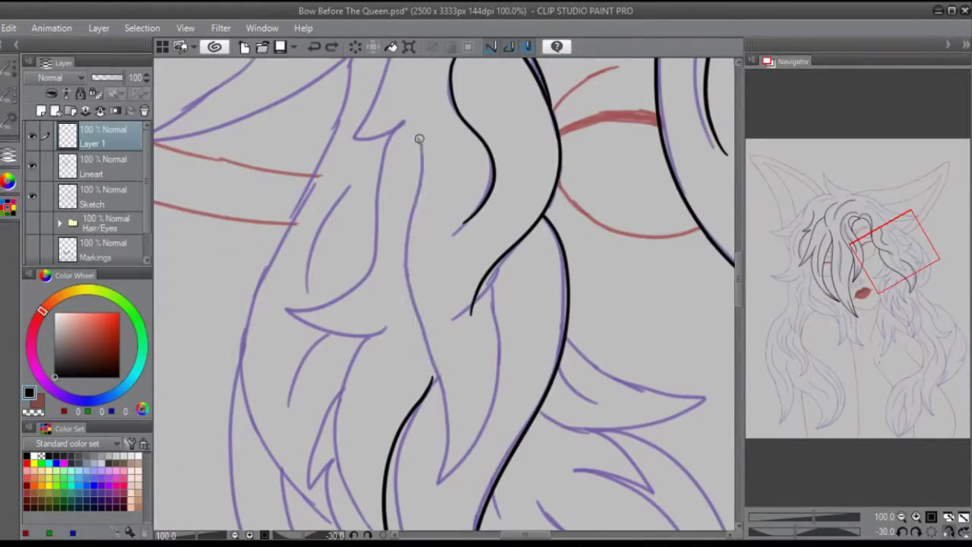
drag(419, 139, 536, 226)
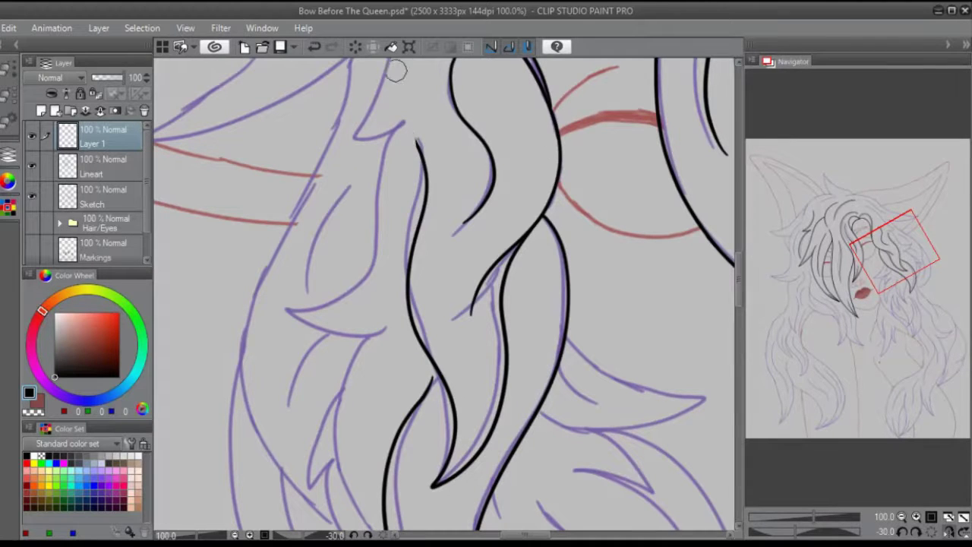
key(ctrl+e)
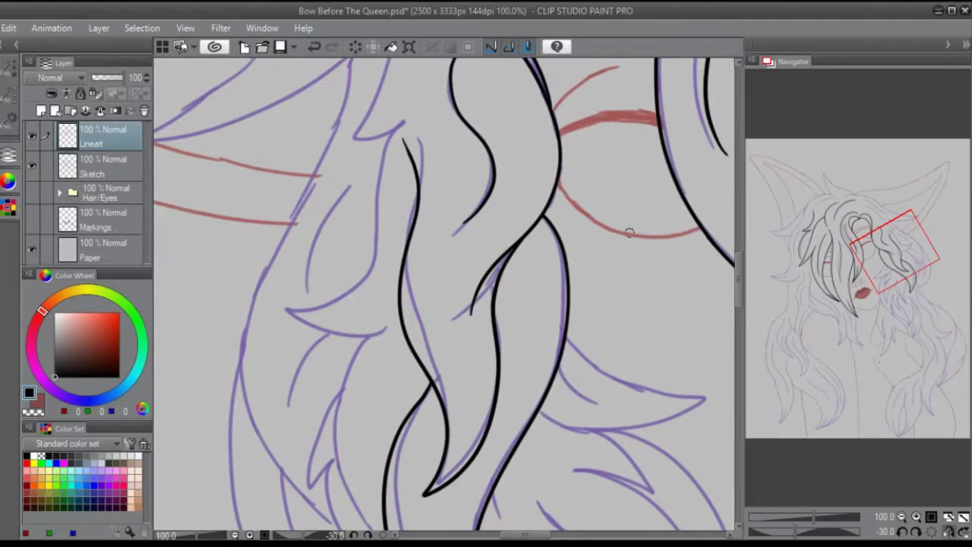
- Ink the pointed tuft sticking up from the top of the head on a new layer
mouse_move(885, 244)
mouse_down()
mouse_move(834, 213)
mouse_move(824, 194)
mouse_up()
mouse_move(434, 128)
mouse_down()
mouse_move(465, 282)
mouse_move(310, 347)
mouse_up()
key(ctrl+z)
key(ctrl+shift+n)
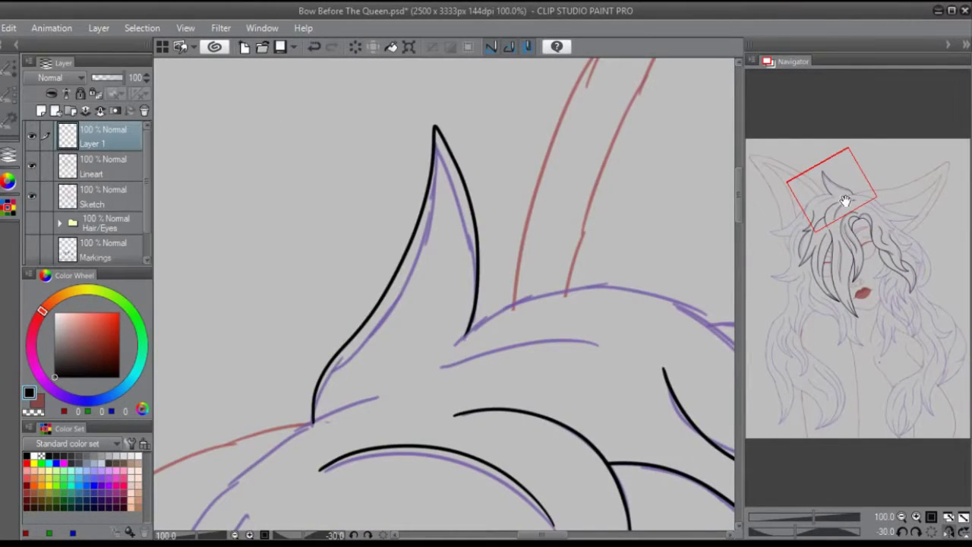
drag(831, 208, 842, 236)
- Ink the hair outline curving down from the base of the top tuft past the left ear
key(ctrl+z)
drag(572, 345, 525, 165)
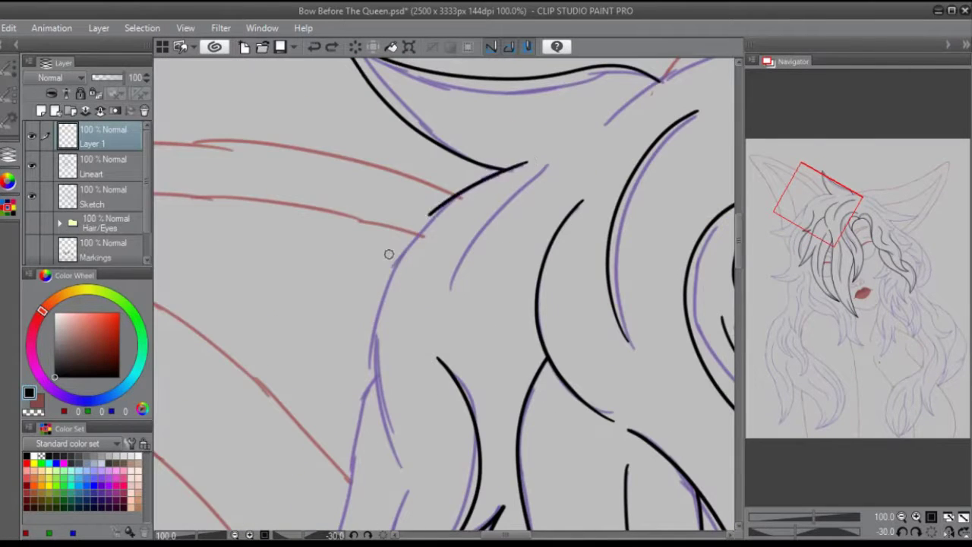
scroll(389, 255, up, 3)
drag(524, 319, 558, 302)
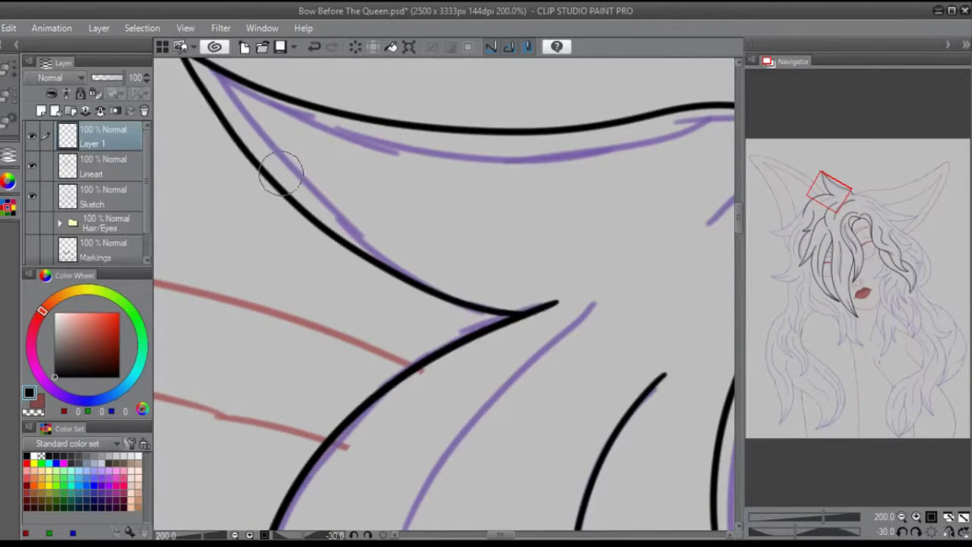
scroll(712, 308, down, 2)
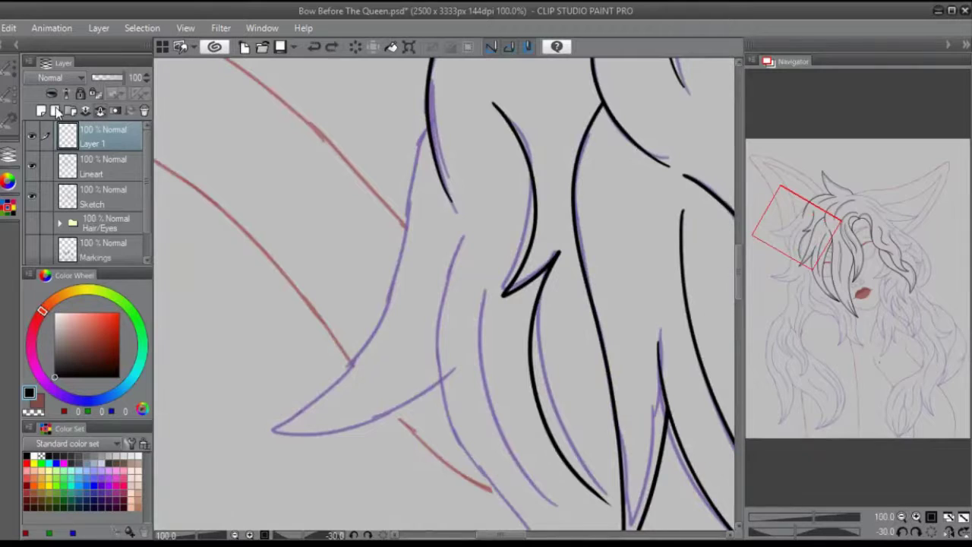
- Ink the upper outward-flicking lock and its adjoining strand lines on the left side of the head, below the ear
key(ctrl+z)
drag(449, 385, 501, 219)
scroll(357, 228, down, 1)
scroll(251, 228, up, 2)
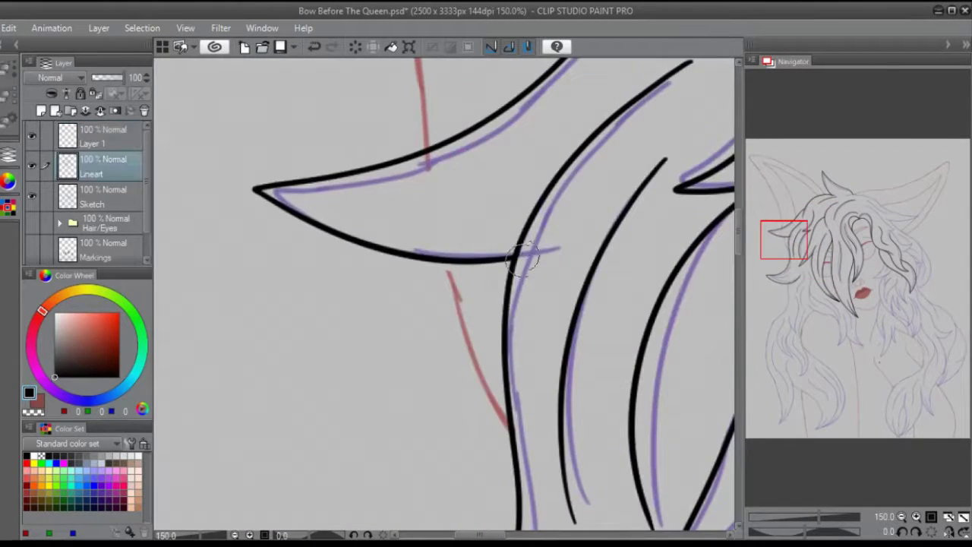
- Ink the lower outward-flicking lock on the left side and the long tapering outer strand hanging beneath it
drag(790, 281, 807, 316)
scroll(807, 300, down, 4)
scroll(790, 289, up, 3)
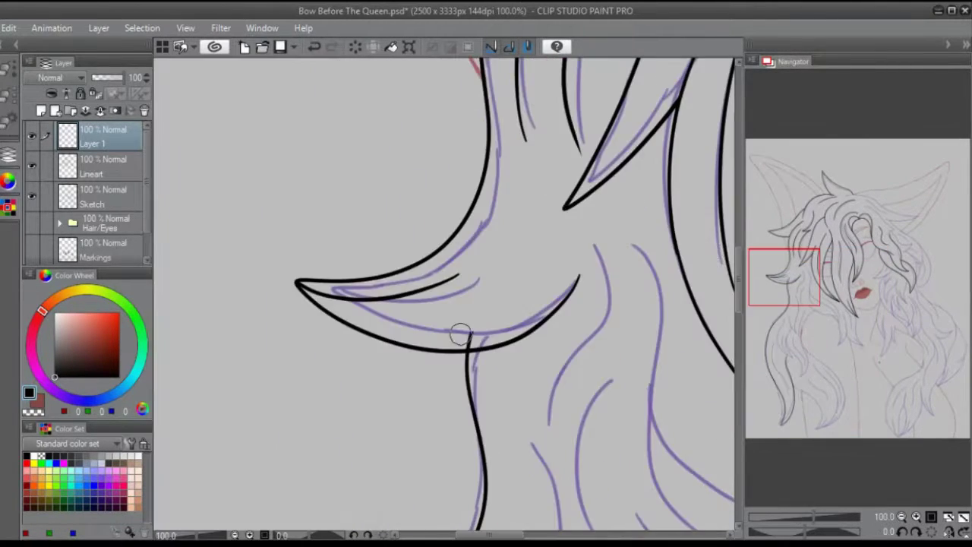
drag(790, 281, 795, 396)
scroll(445, 250, down, 3)
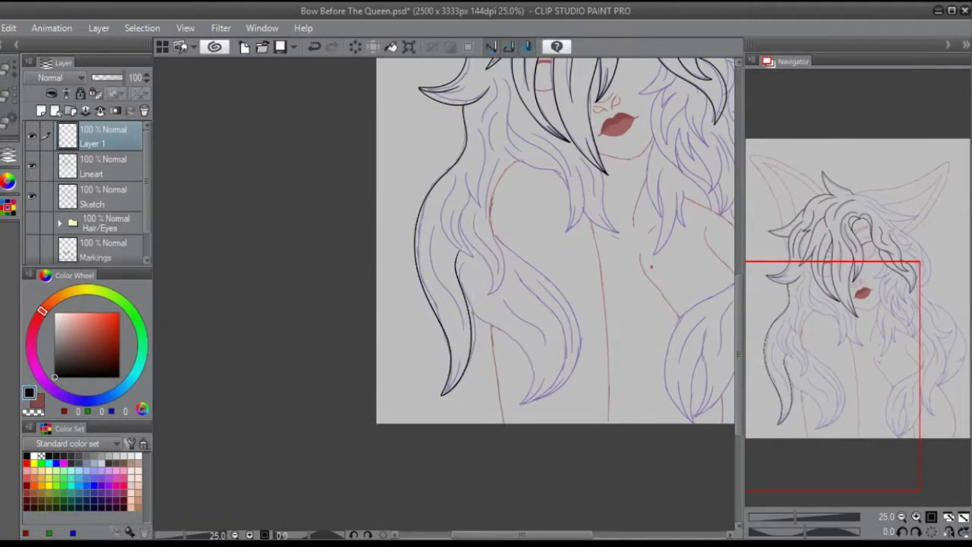
- Ink the curved, pointed locks falling between the face and the left shoulder on a new layer
scroll(530, 173, up, 2)
drag(793, 334, 812, 289)
key(ctrl+shift+n)
scroll(481, 192, up, 1)
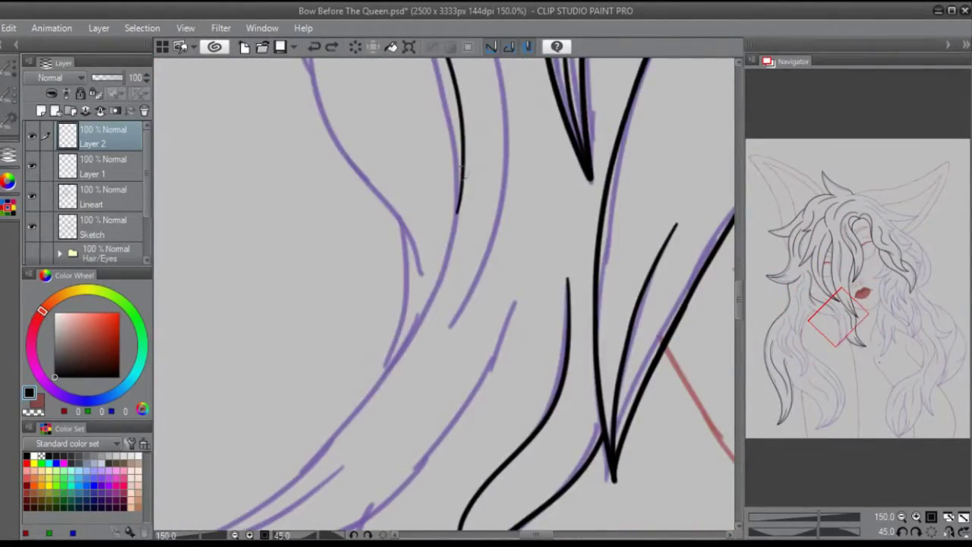
key(asciicircum)
key(asciicircum)
key(ctrl+t)
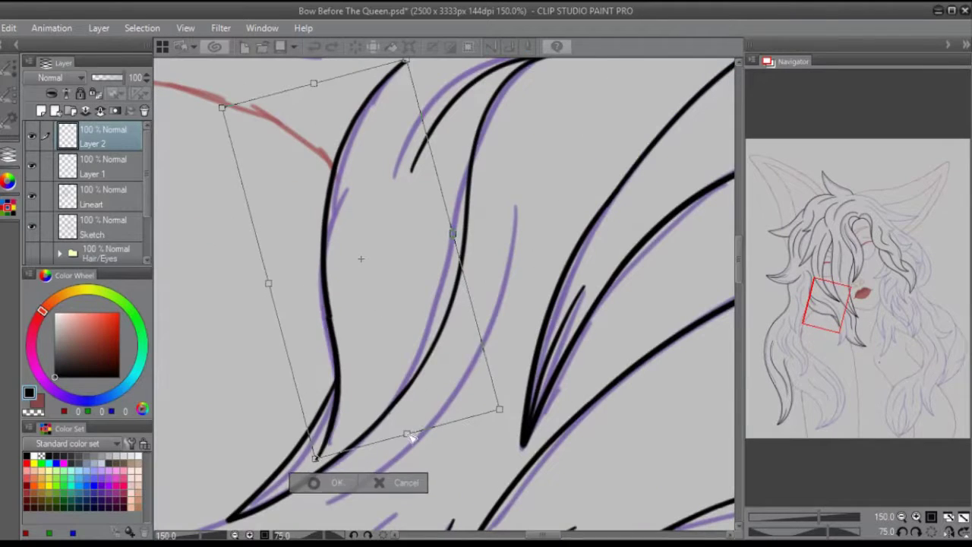
key(Escape)
- Ink the long curved hair line running alongside the left shoulder
key(minus)
key(minus)
key(minus)
key(minus)
key(minus)
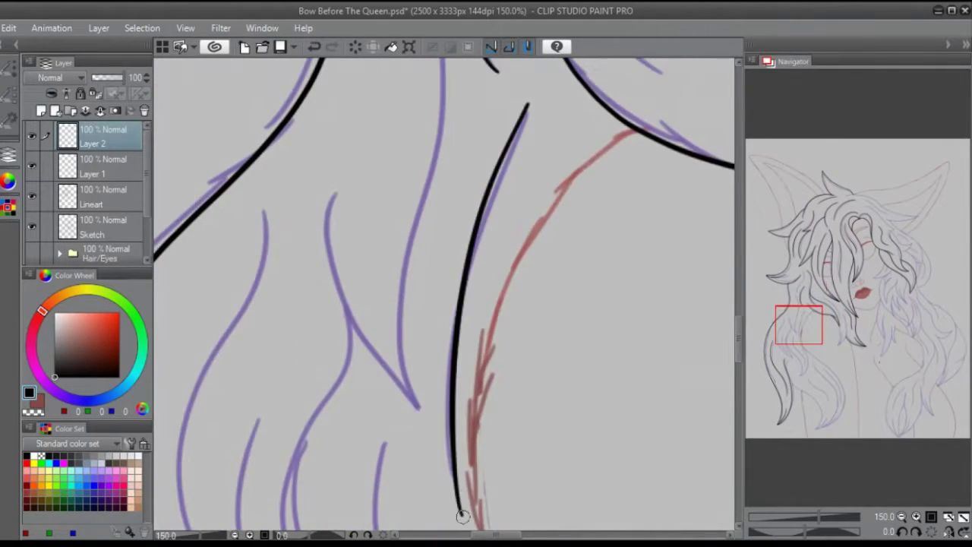
drag(462, 517, 819, 308)
scroll(871, 479, down, 2)
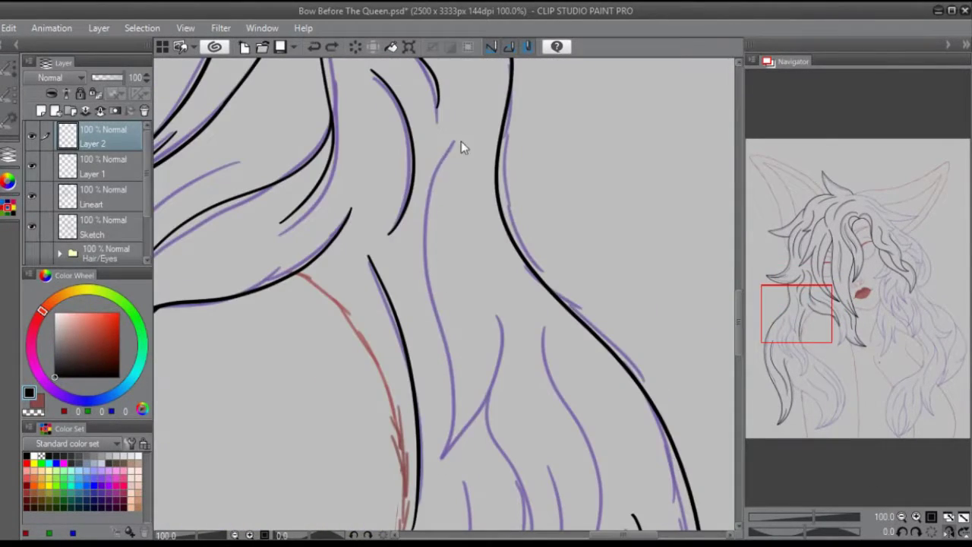
- Ink the pointed inner locks and wavy strands between the left shoulder and the outer hair outline
drag(462, 141, 440, 455)
drag(490, 375, 395, 188)
key(ctrl+z)
key(h)
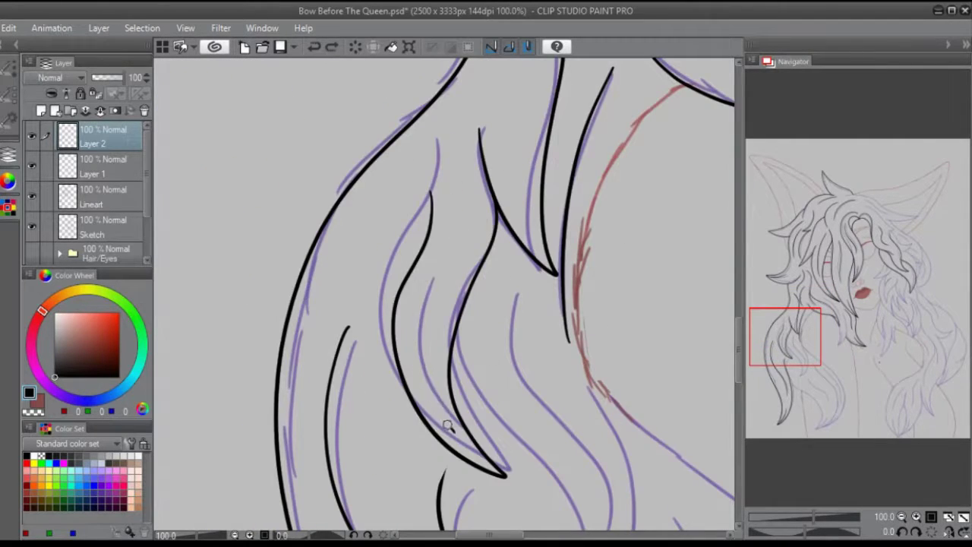
drag(448, 427, 464, 395)
key(h)
key(h)
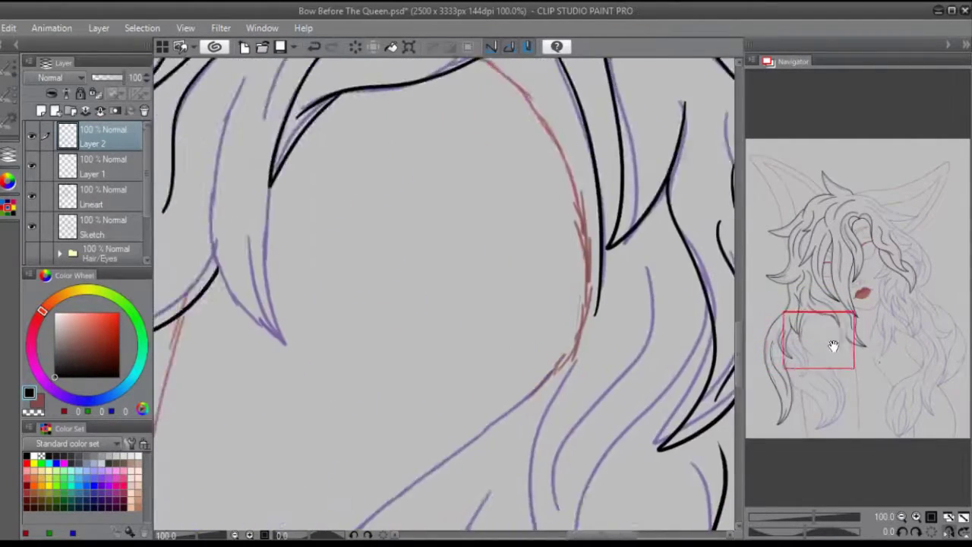
- Ink the curved pointed lock hanging in front of the left shoulder, and merge its layer down
key(ctrl+z)
key(minus)
key(minus)
key(ctrl+z)
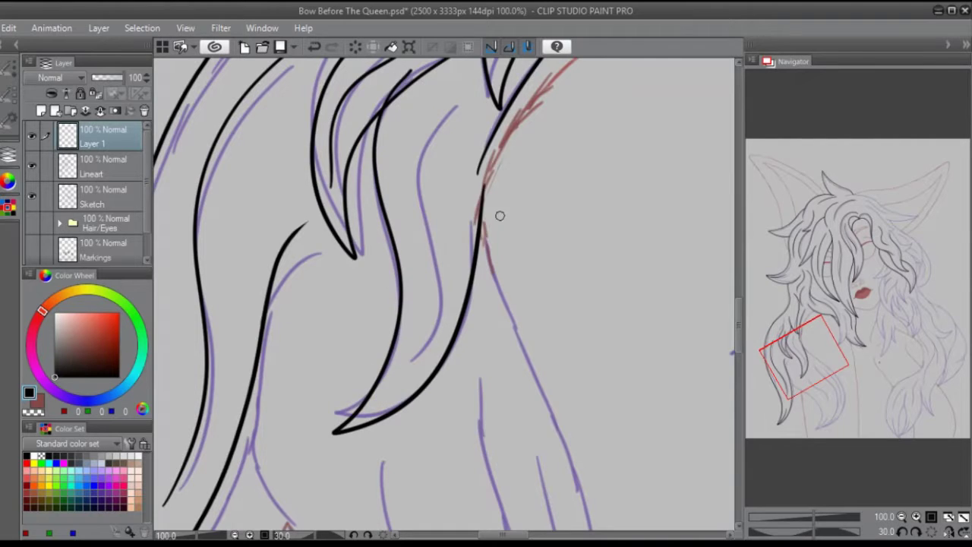
- Ink the inner edge and tip of the large curled lock at the lower left, and add a layer for its remaining lines
drag(804, 357, 777, 401)
key(minus)
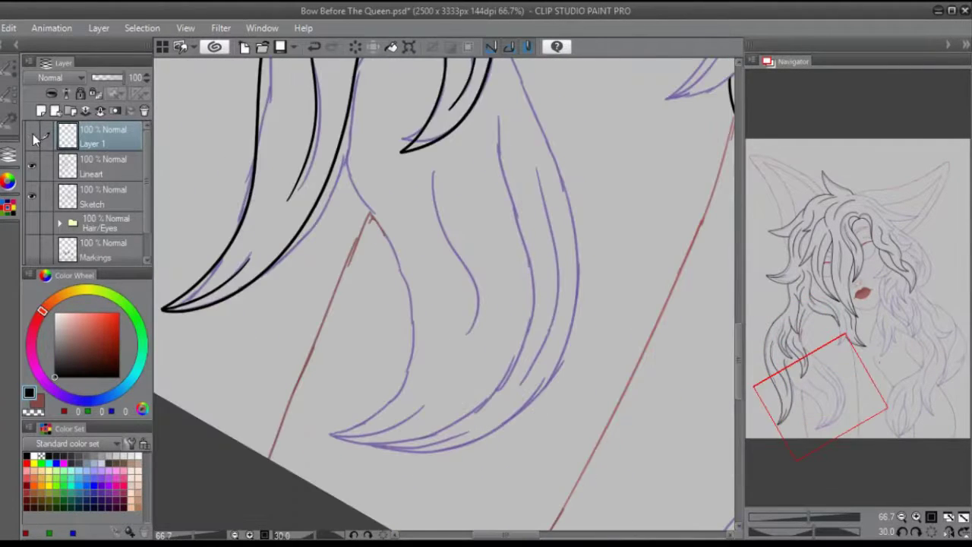
key(minus)
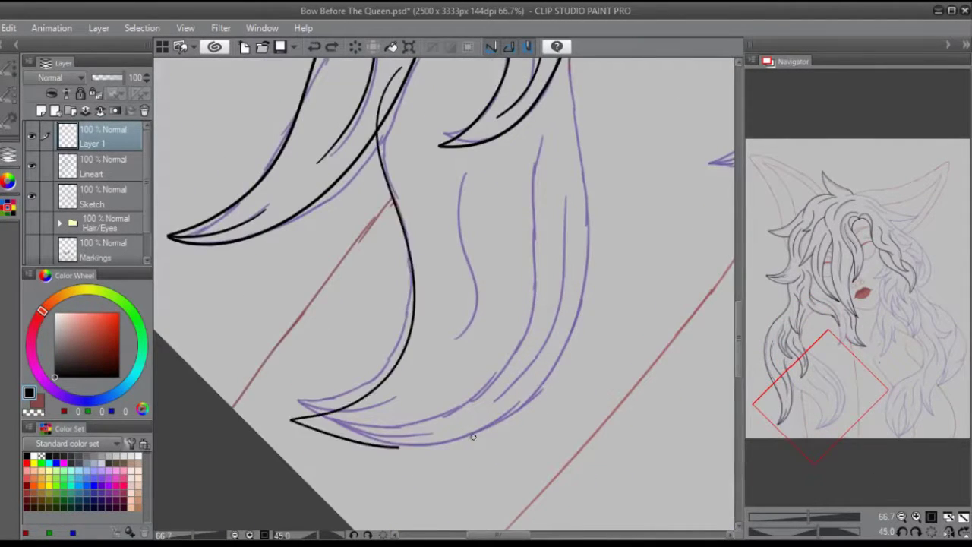
drag(294, 396, 566, 304)
key(asciicircum)
key(asciicircum)
key(asciicircum)
key(ctrl+shift+n)
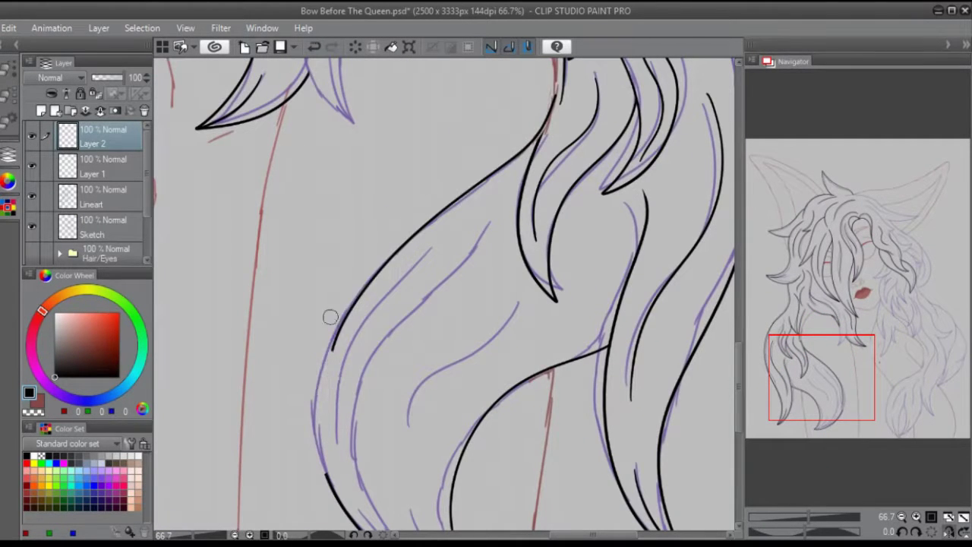
- Ink the long outer edge of the large lower-left lock down to its tip, and merge its layer down
scroll(839, 378, up, 2)
scroll(834, 375, up, 1)
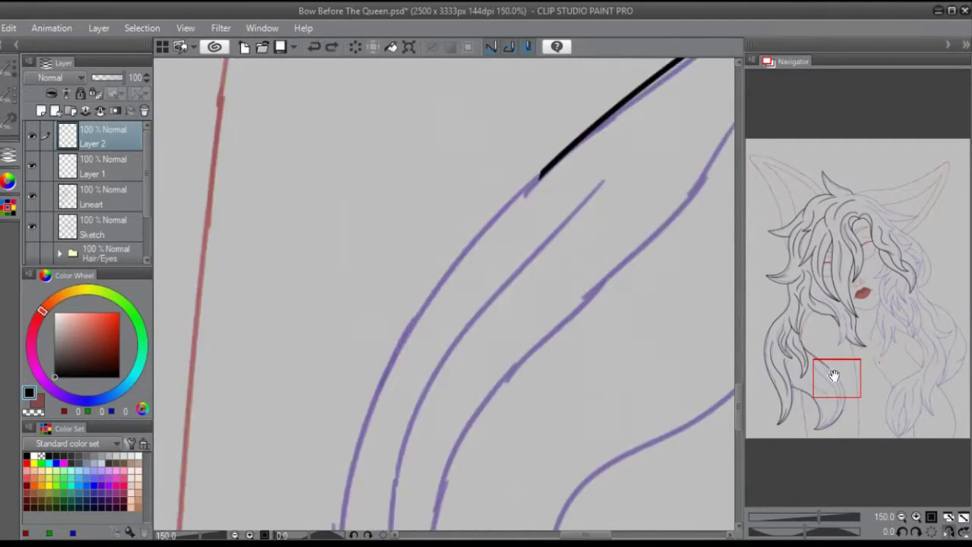
drag(834, 376, 835, 382)
mouse_move(544, 103)
mouse_down()
mouse_move(364, 373)
mouse_move(351, 456)
mouse_move(348, 369)
mouse_move(351, 456)
mouse_move(393, 207)
mouse_up()
key(ctrl+z)
key(ctrl+z)
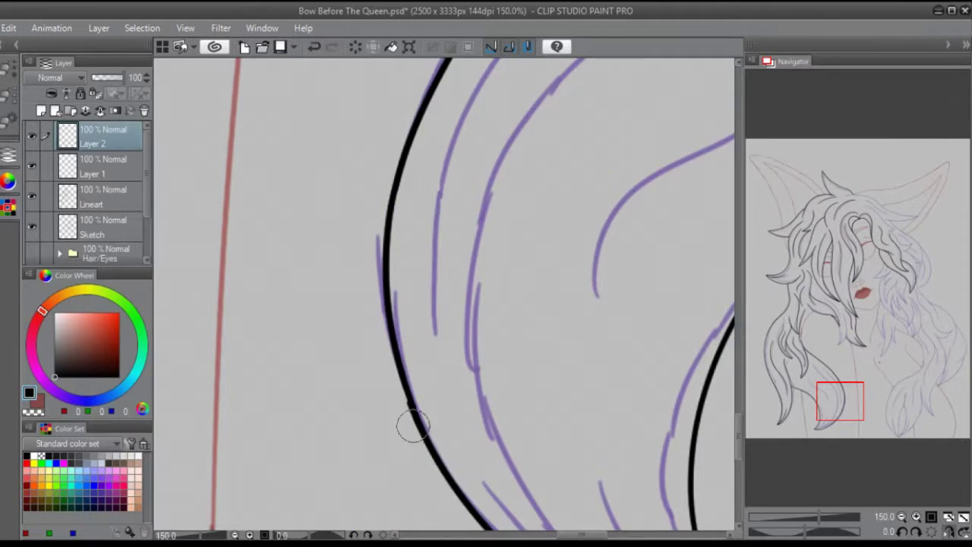
key(ctrl+z)
mouse_move(836, 410)
mouse_down()
mouse_move(833, 418)
mouse_move(825, 412)
mouse_up()
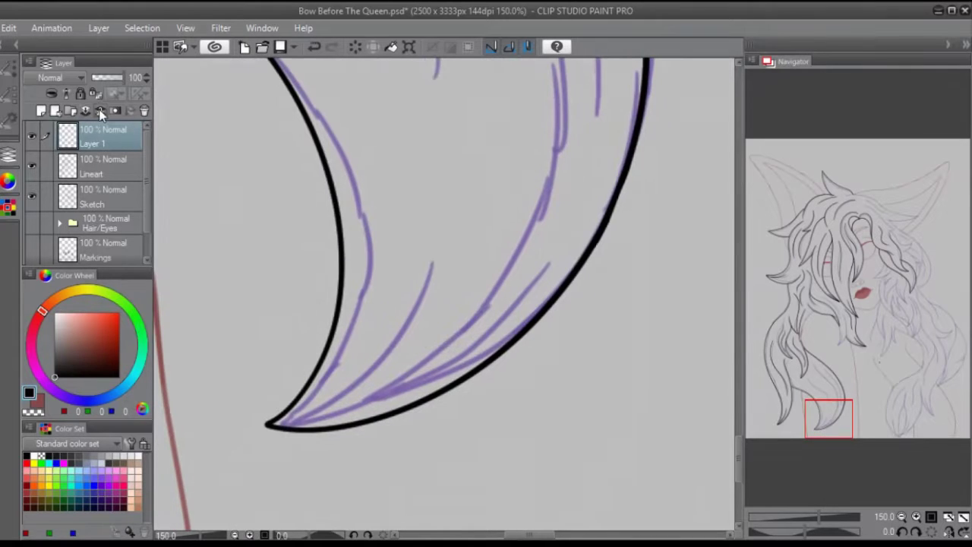
- Ink the inner strand line rising from the tip of the large lower-left lock, redoing the stroke closer to the sketch
key(ctrl+minus)
key(asciicircum)
key(asciicircum)
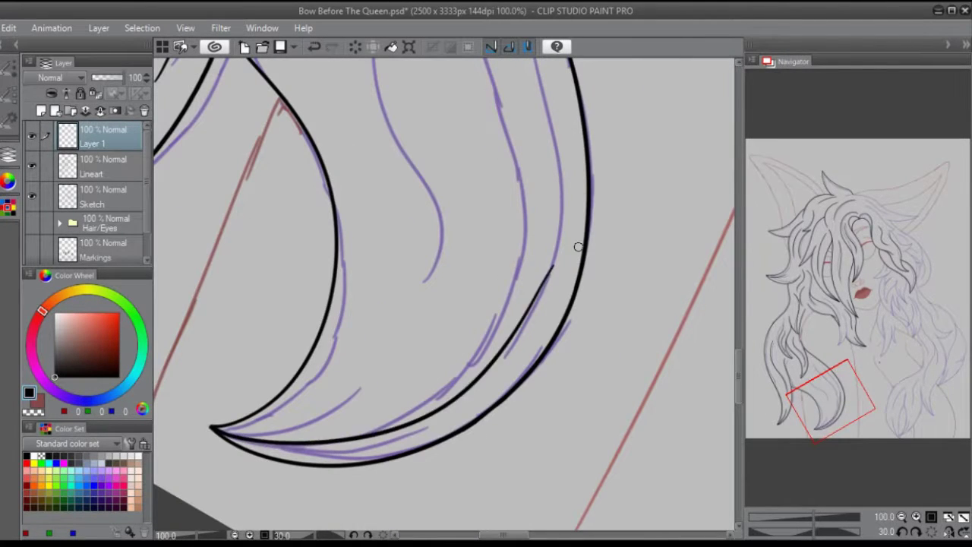
key(ctrl+z)
key(ctrl+t)
key(Escape)
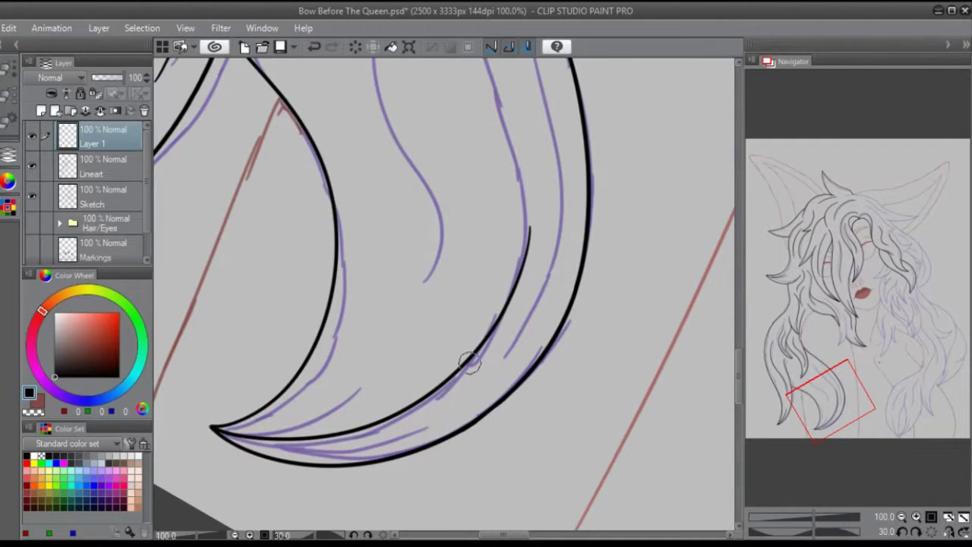
- Continue the long wavy inner strand line up through the body of the large lower-left lock
key(ctrl+plus)
key(minus)
key(minus)
key(minus)
key(minus)
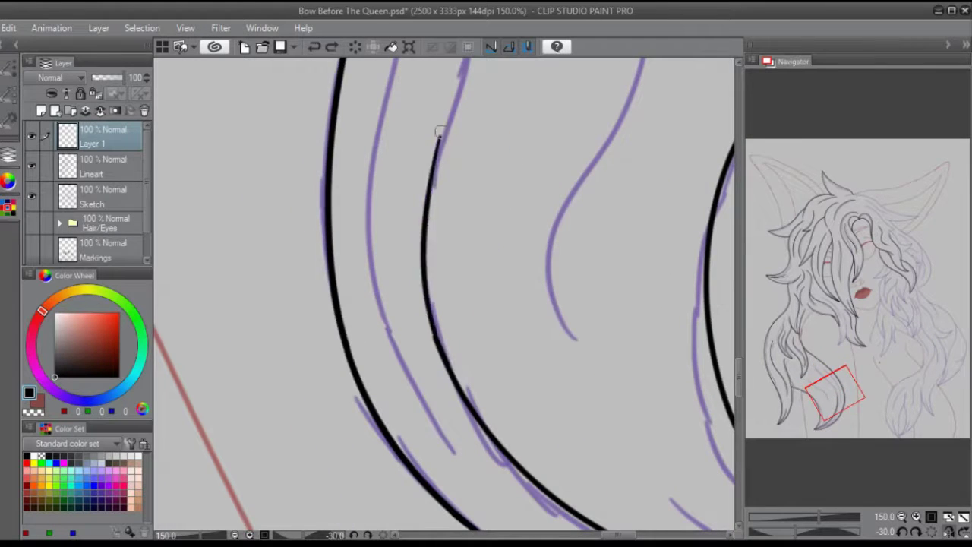
drag(452, 89, 439, 133)
drag(440, 133, 438, 430)
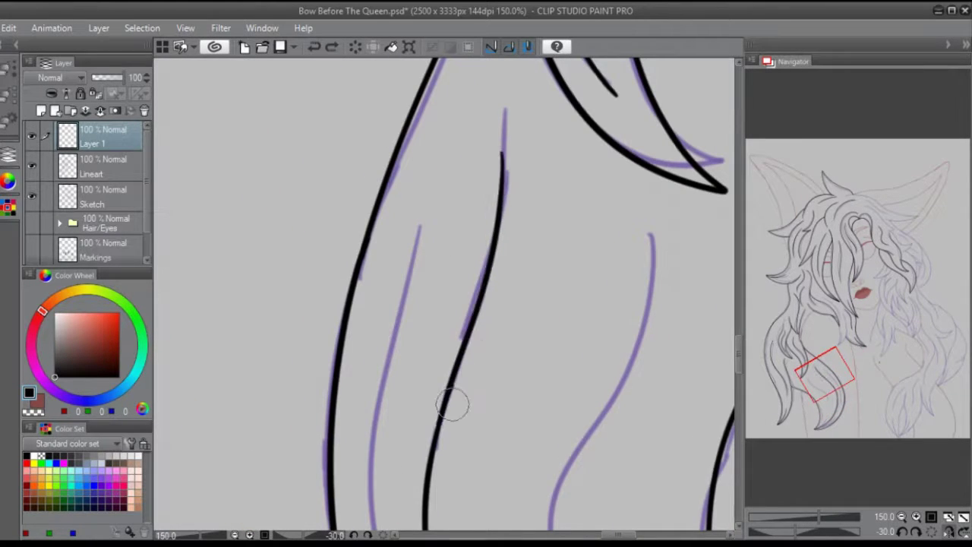
- Ink the short strands near the tip and the remaining inner strands of the large lower-left lock
drag(828, 402, 831, 422)
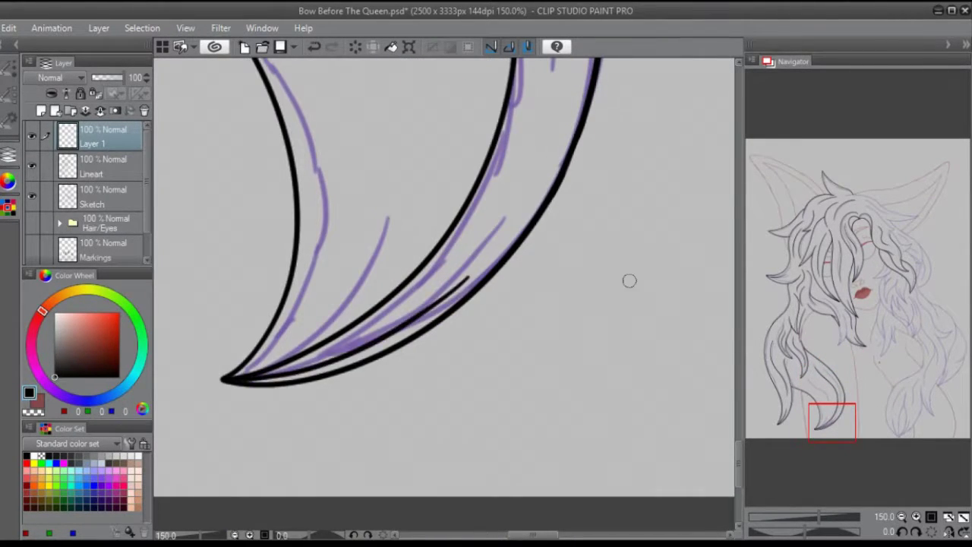
key(minus)
key(asciicircum)
key(ctrl+minus)
key(ctrl+minus)
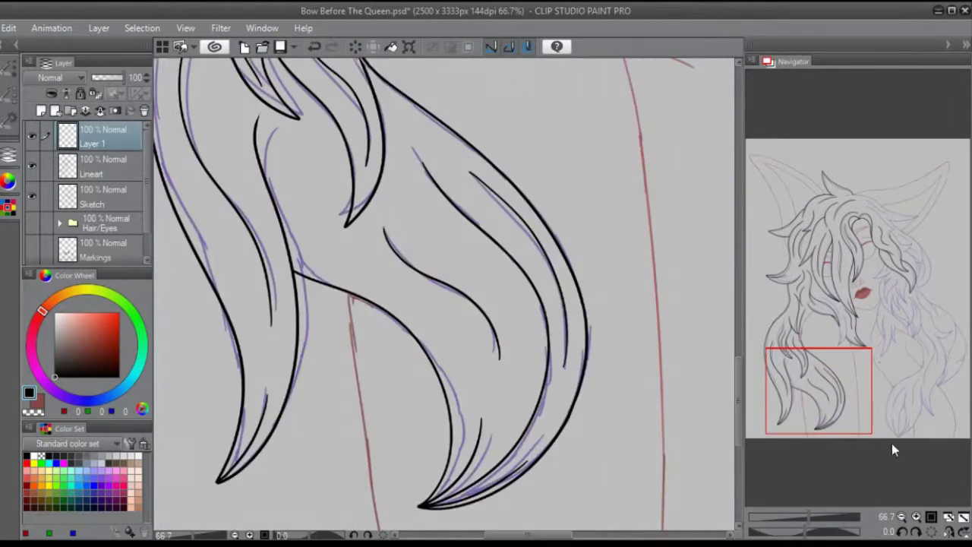
- Ink the inner strands and tip details of the two pointed locks hanging below the chin
key(ctrl+plus)
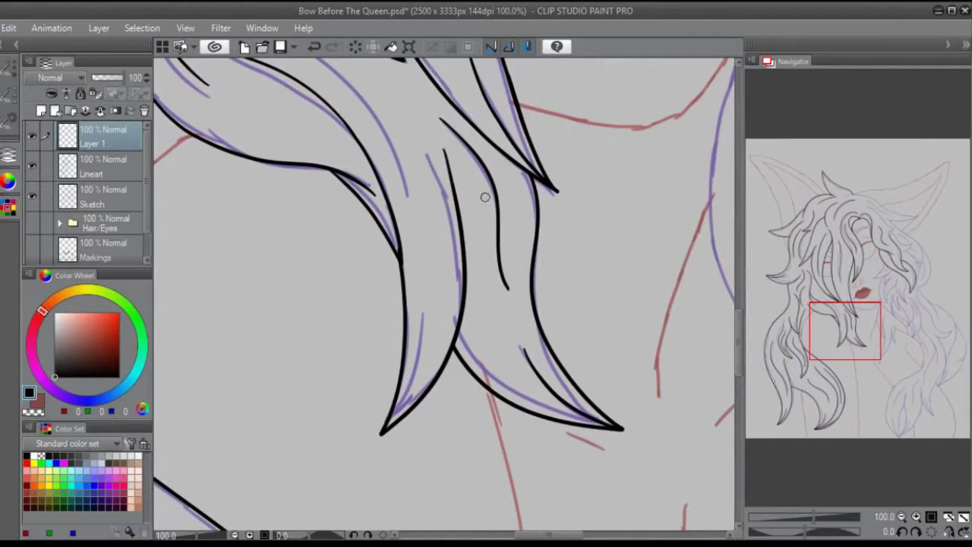
key(ctrl+plus)
click(919, 532)
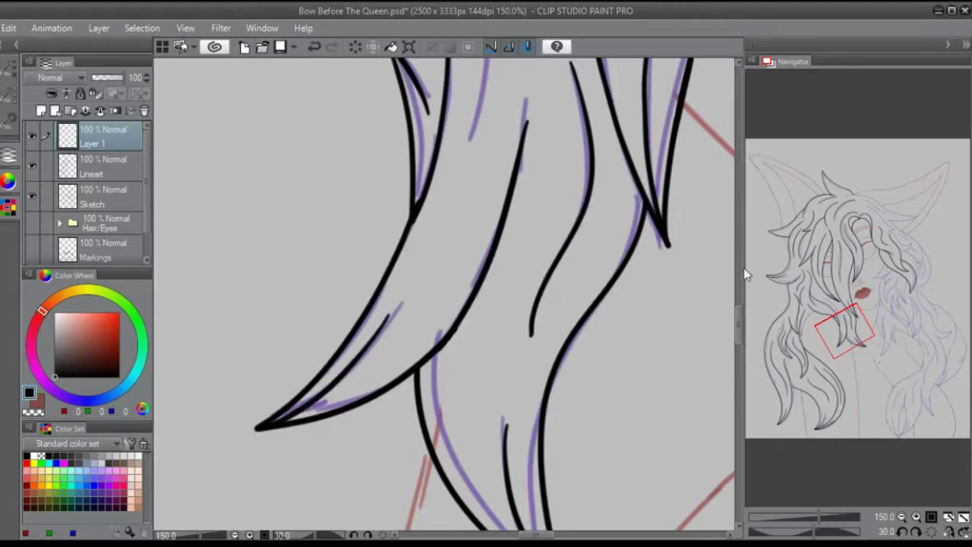
key(ctrl+minus)
key(ctrl+minus)
key(asciicircum)
key(ctrl+minus)
key(ctrl+minus)
key(ctrl+minus)
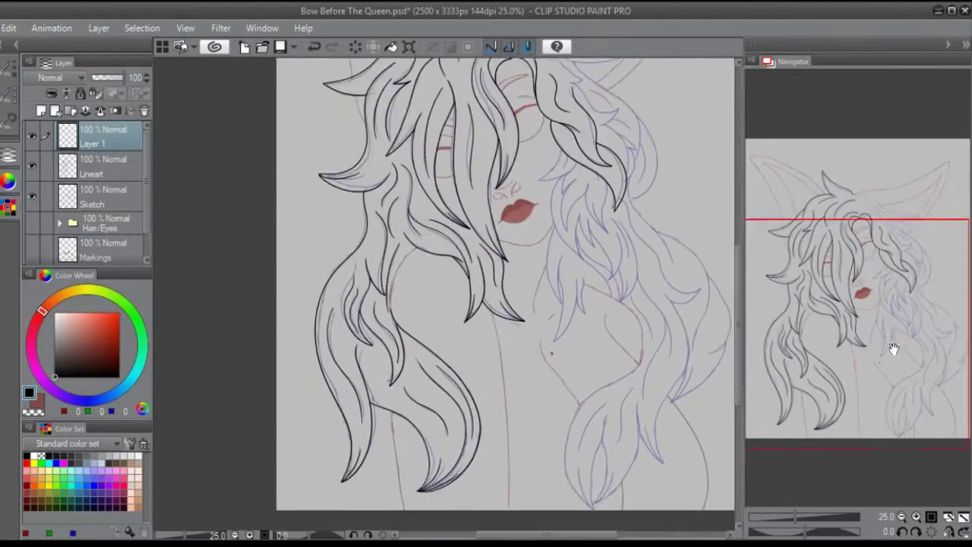
key(ctrl+plus)
key(ctrl+plus)
key(minus)
mouse_move(631, 70)
mouse_down()
mouse_move(190, 509)
mouse_move(347, 423)
mouse_move(190, 511)
mouse_up()
key(ctrl+z)
key(ctrl+z)
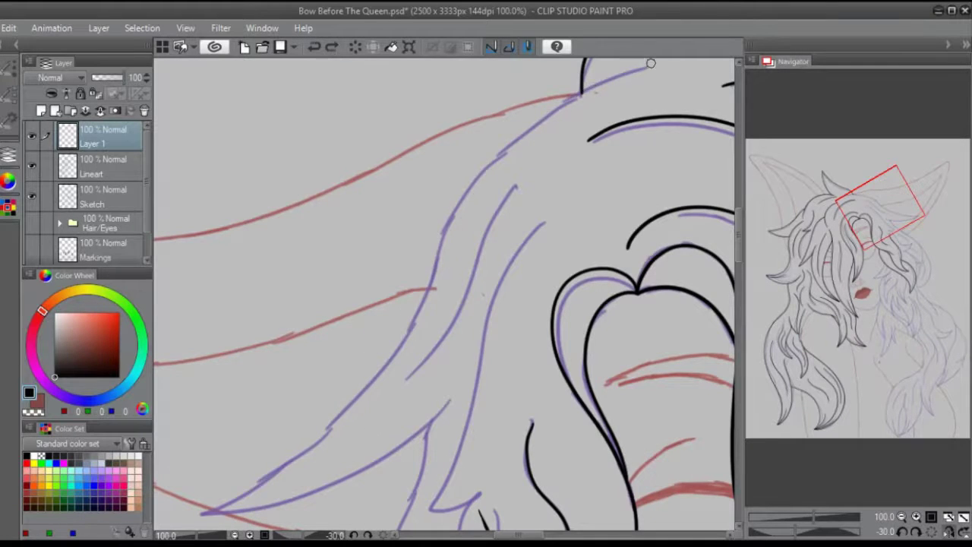
- Ink the upper and lower edges of the pointed lock sweeping from the crown across the base of the right ear
key(ctrl+plus)
drag(645, 96, 293, 456)
key(ctrl+z)
drag(607, 61, 563, 172)
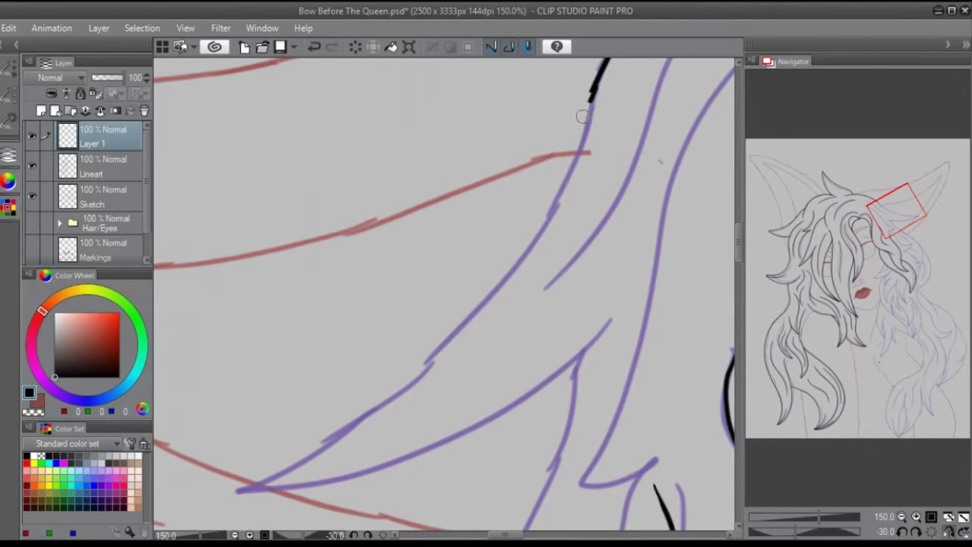
drag(582, 116, 304, 467)
key(ctrl+z)
mouse_move(601, 61)
mouse_down()
mouse_move(590, 91)
mouse_move(250, 509)
mouse_up()
click(933, 534)
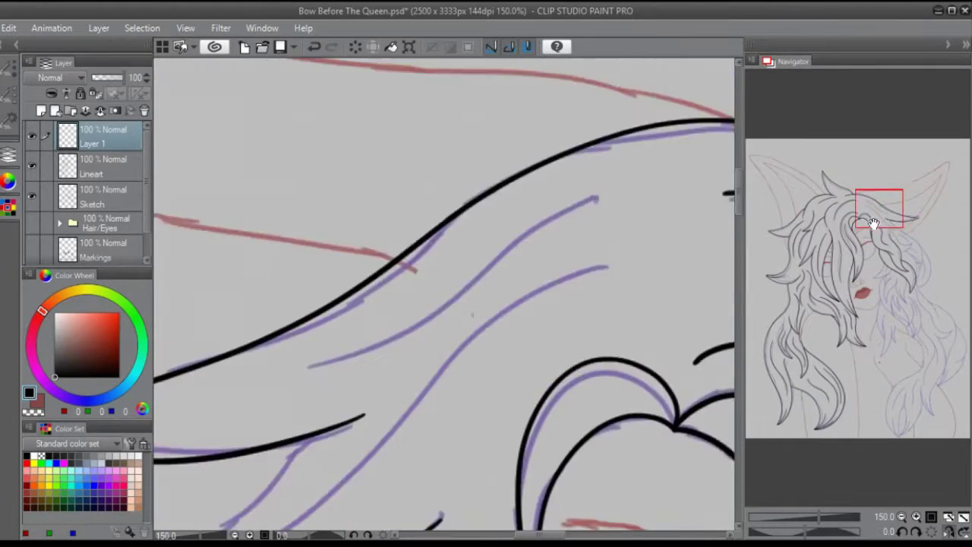
- Ink the small pointed lock below the right ear and the strand edge running down from its base
drag(874, 223, 895, 256)
drag(541, 190, 416, 421)
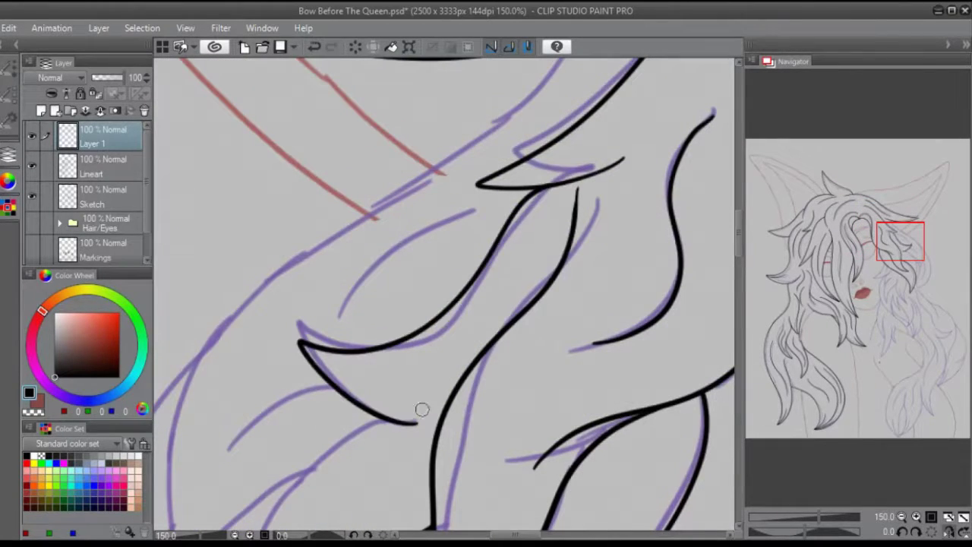
drag(901, 242, 913, 264)
key(ctrl+t)
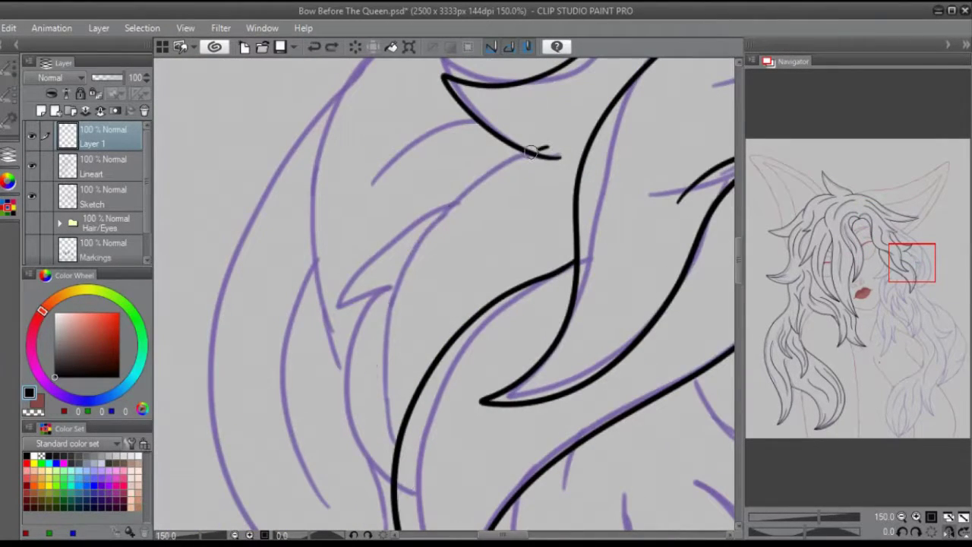
key(Escape)
scroll(432, 165, down, 2)
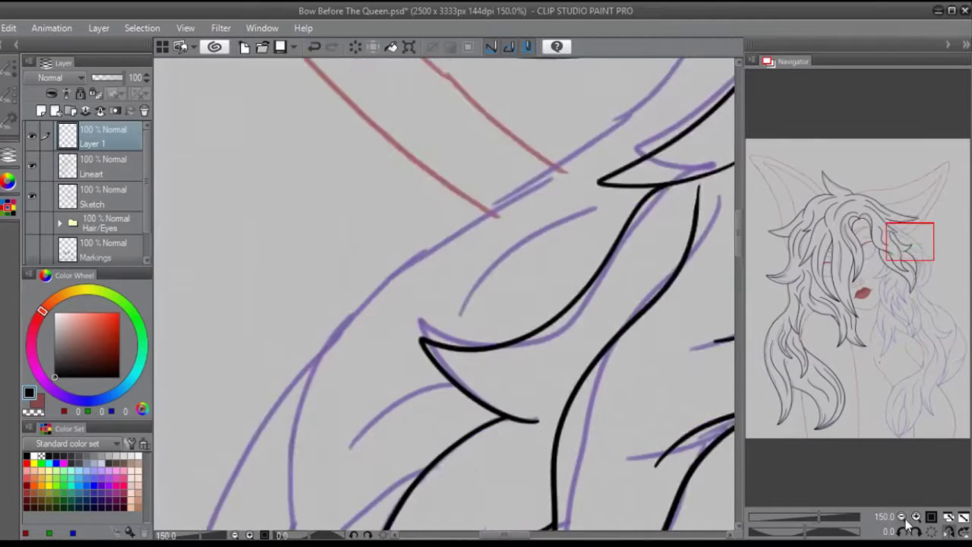
- Ink the rounded outer hair curves on the right side of the head and the small pointed strands inside them
scroll(492, 366, down, 3)
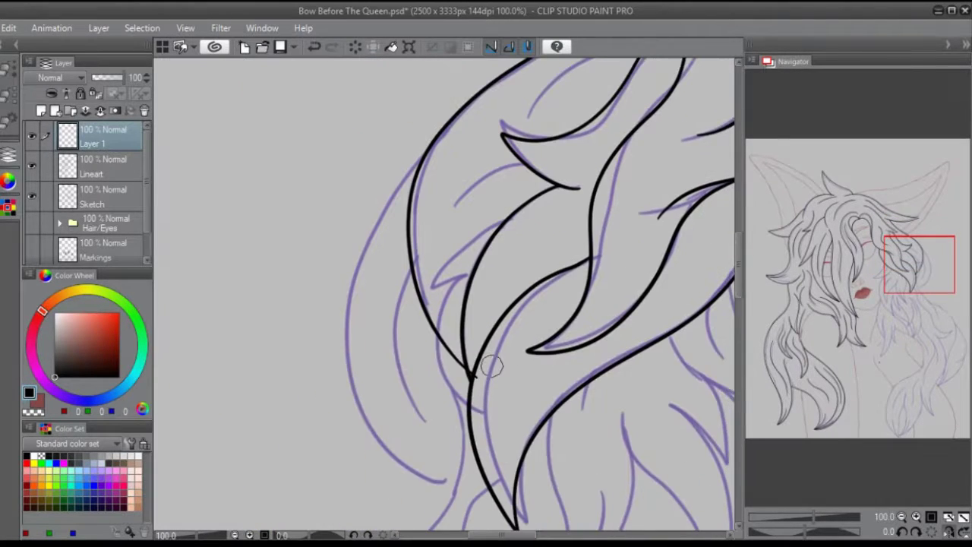
mouse_move(916, 283)
mouse_down()
mouse_move(915, 269)
mouse_move(917, 289)
mouse_up()
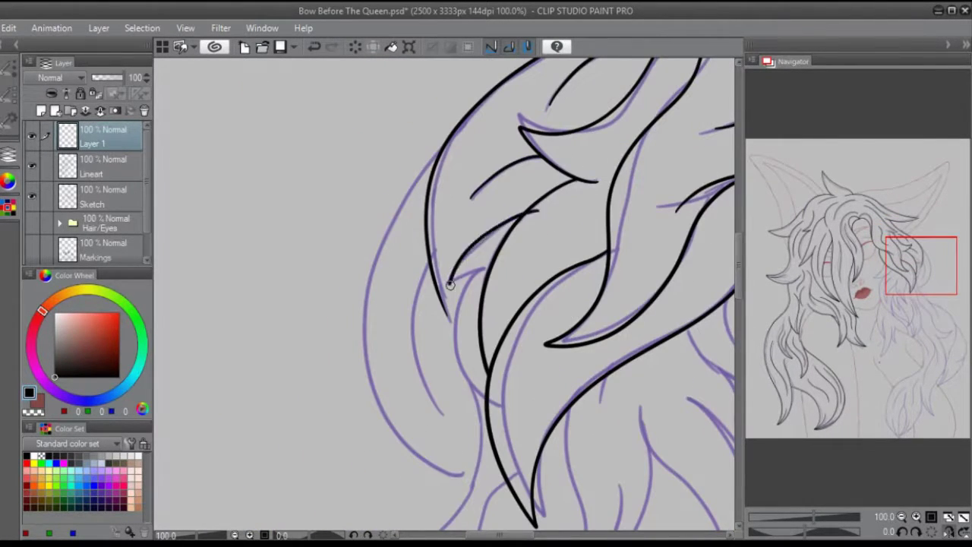
drag(443, 143, 479, 101)
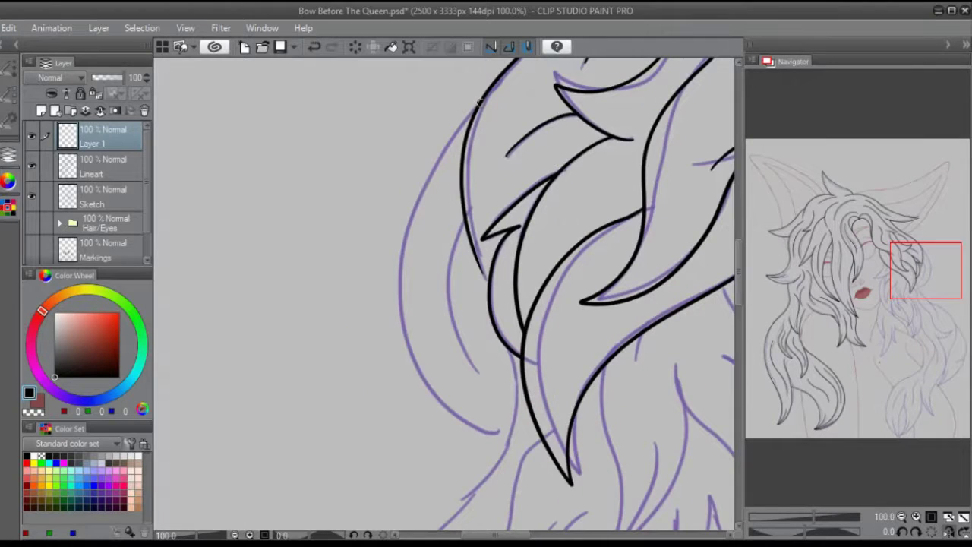
scroll(222, 211, down, 4)
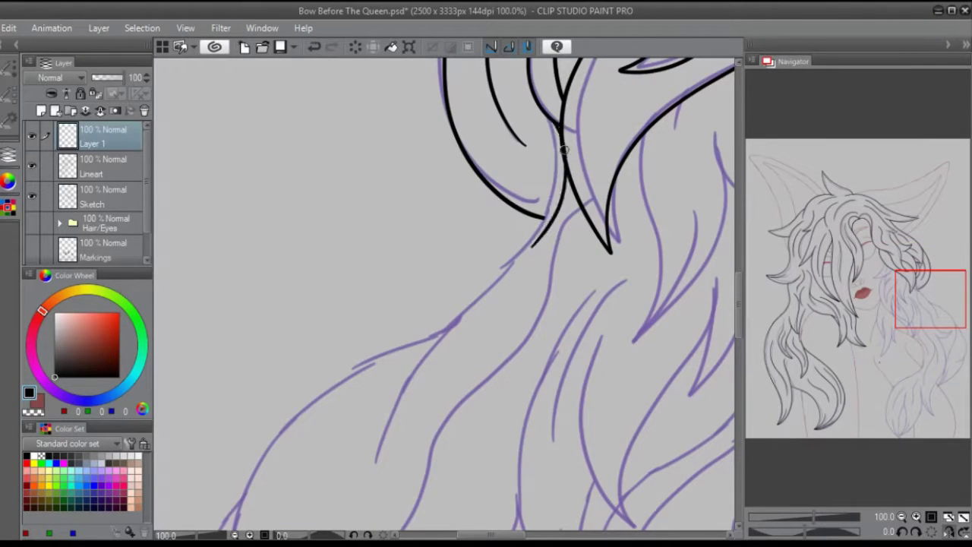
- Ink the wavy strand descending from the rounded outer curve and transform it to fit the sketch
key(ctrl+t)
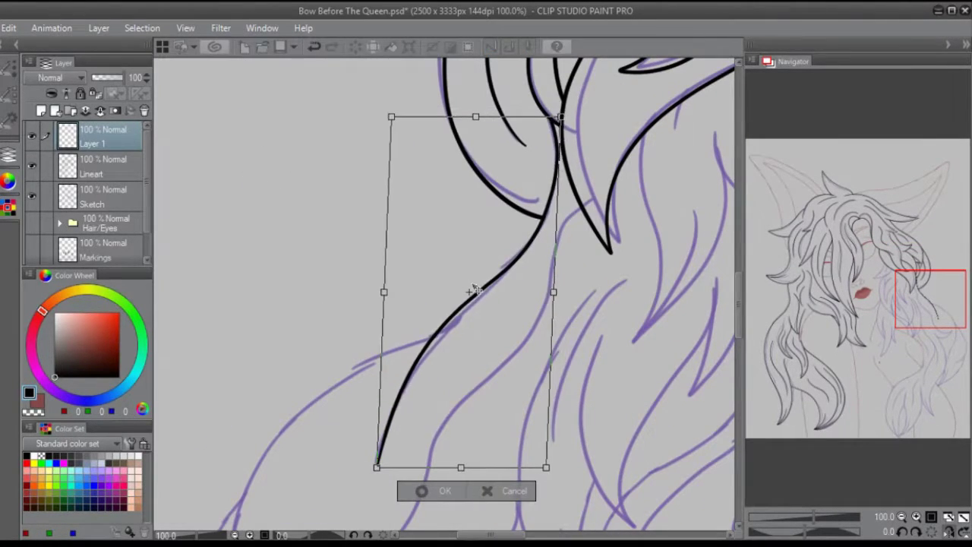
key(Return)
key(ctrl+z)
key(ctrl+y)
- Ink the outer contour, curled tip and inner strands of the hair over the right shoulder, and add Layer 2
scroll(339, 234, down, 3)
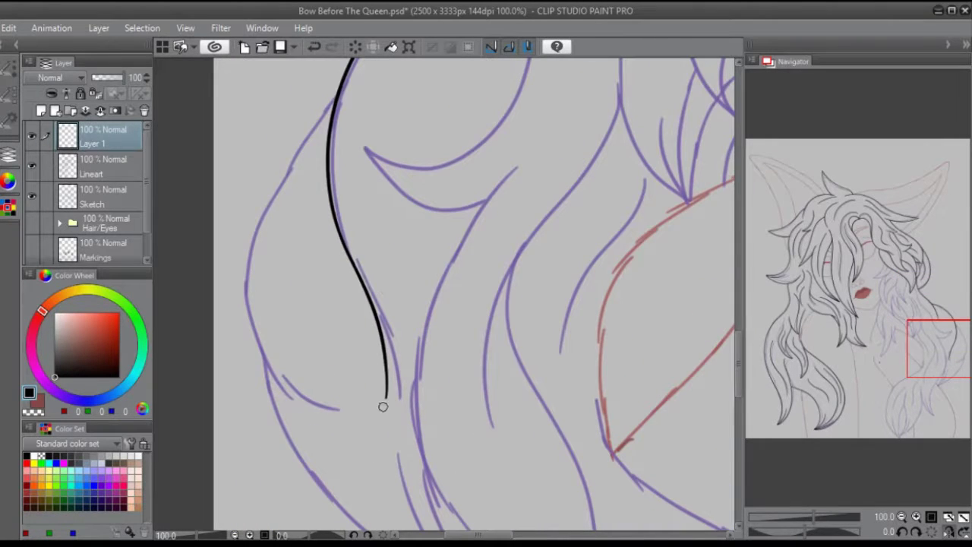
drag(290, 166, 481, 76)
drag(922, 341, 936, 348)
key(ctrl+shift+n)
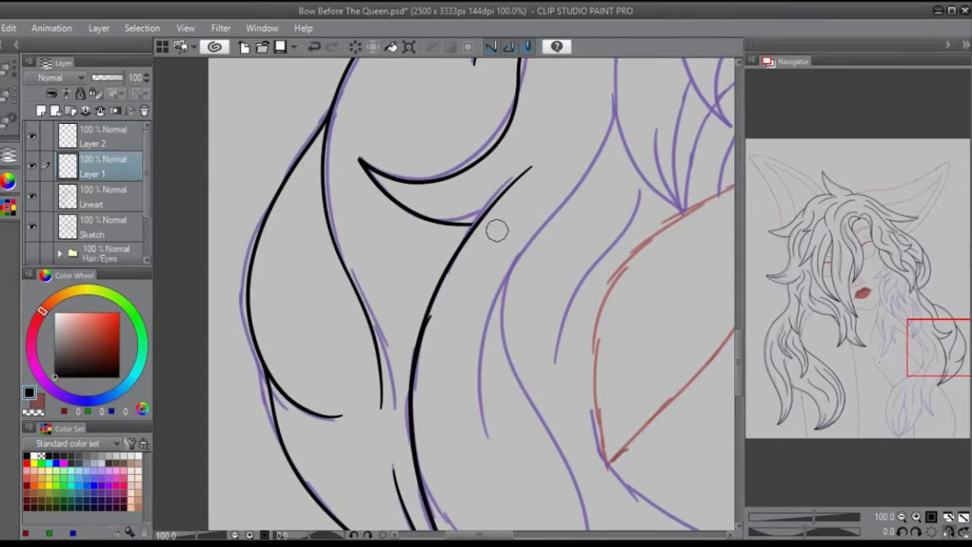
- Clean up the junction where the curled tip meets the long strand edge, and combine Layer 2 with Layer 1
key(alt+bracketleft)
click(107, 137)
scroll(440, 183, up, 2)
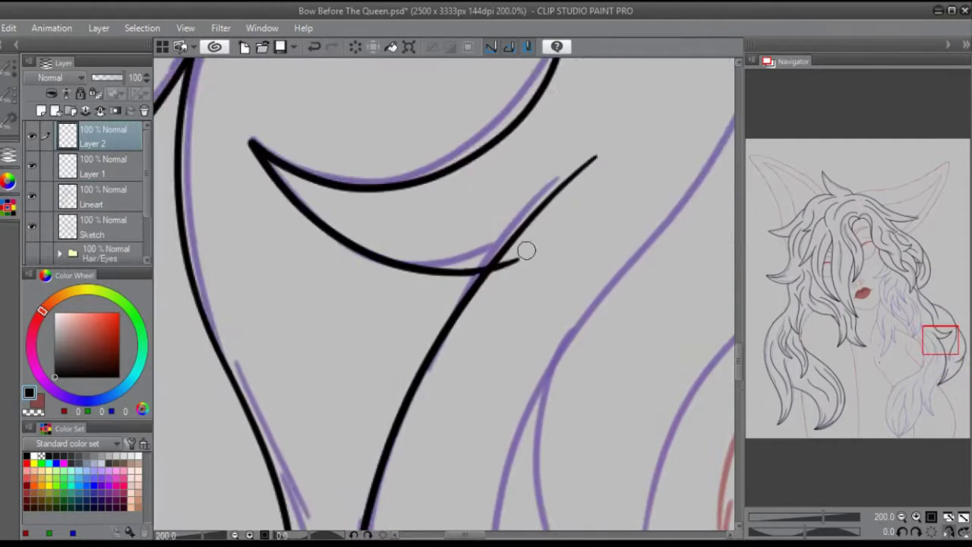
key(ctrl+z)
key(ctrl+z)
key(ctrl+z)
scroll(912, 491, down, 3)
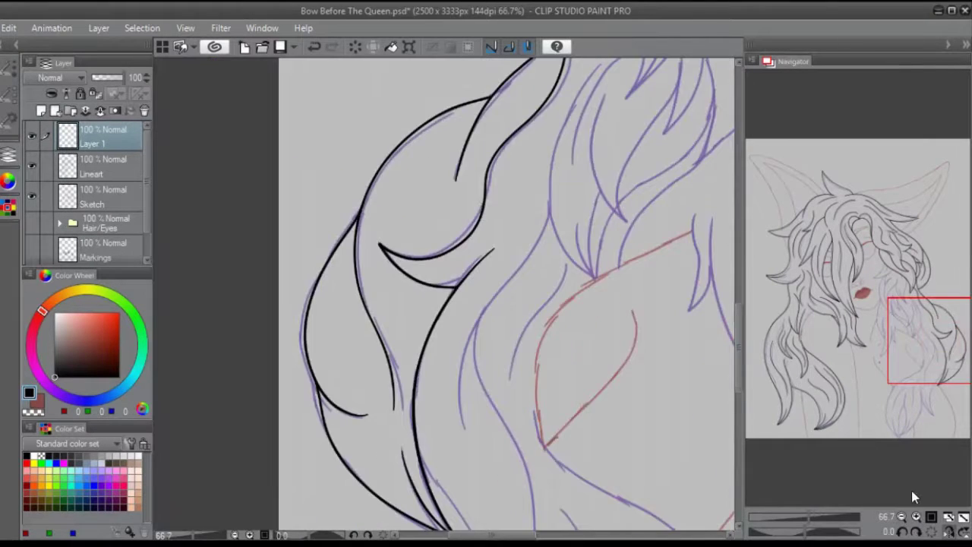
- Ink both edges of the long pointed lock hanging below the right shoulder hair
key(minus)
key(minus)
click(831, 395)
drag(298, 422, 448, 279)
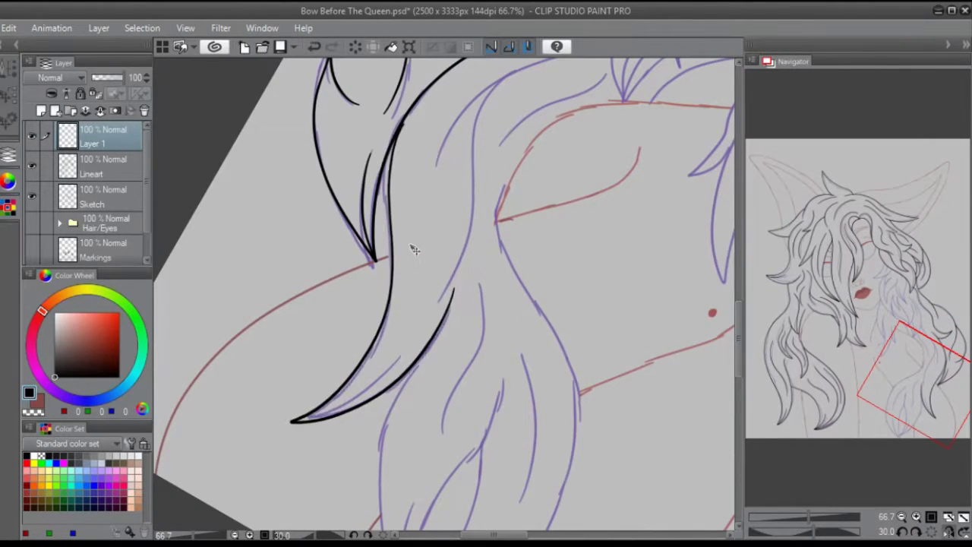
- Clean up the overlapping lines at the lock junction below the right cheek on the Lineart layer, and add a layer
scroll(918, 403, up, 2)
drag(918, 403, 912, 228)
key(ctrl+z)
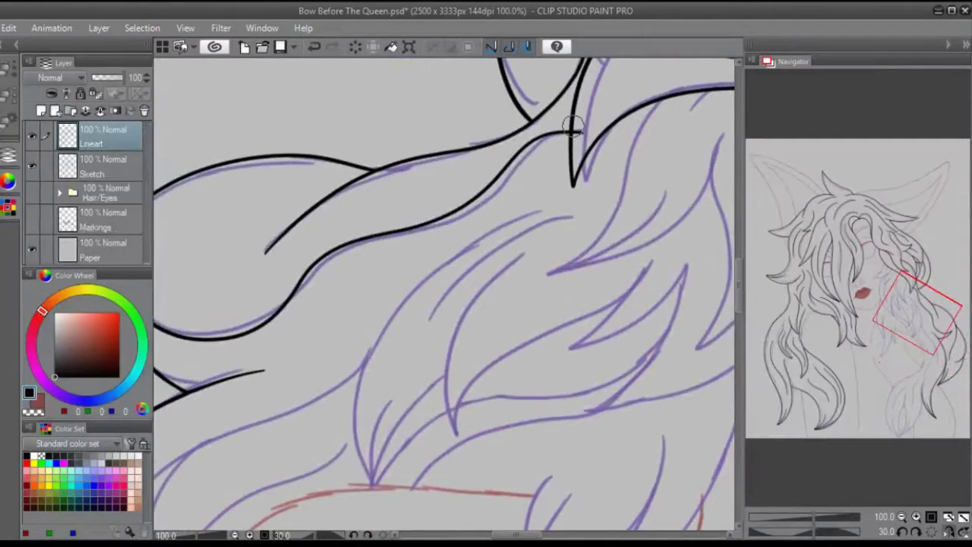
click(932, 532)
key(ctrl+y)
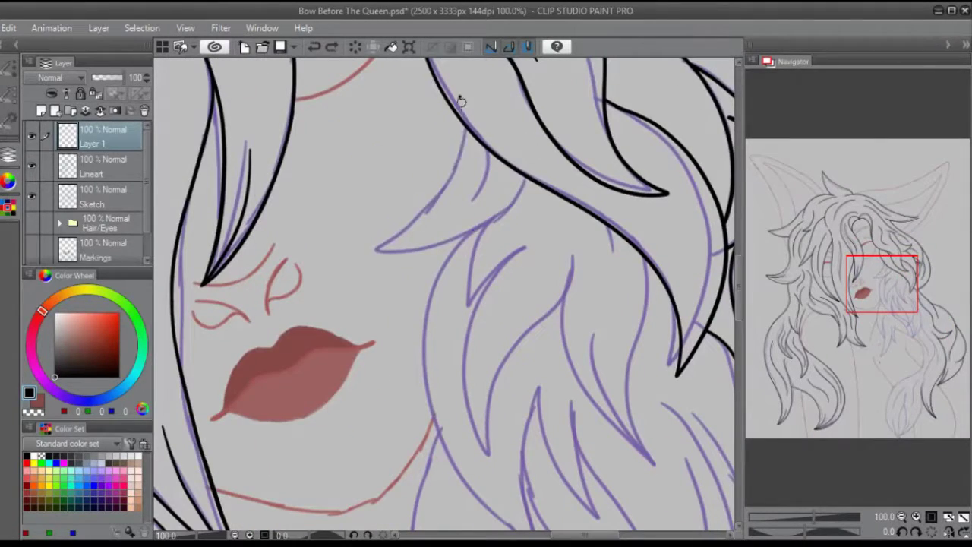
- Ink the cluster of pointed locks beside the mouth and chin on the right side of the face
key(minus)
key(minus)
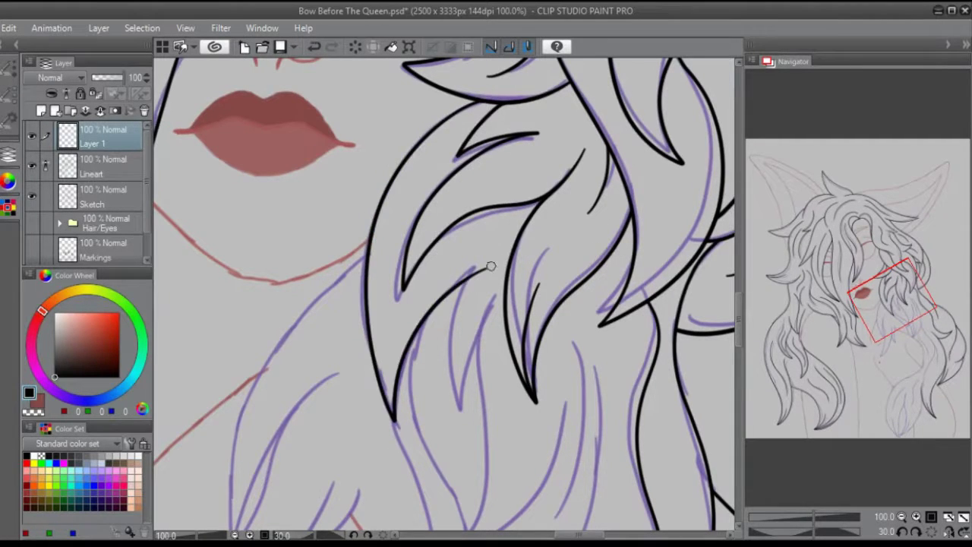
key(ctrl+plus)
key(ctrl+minus)
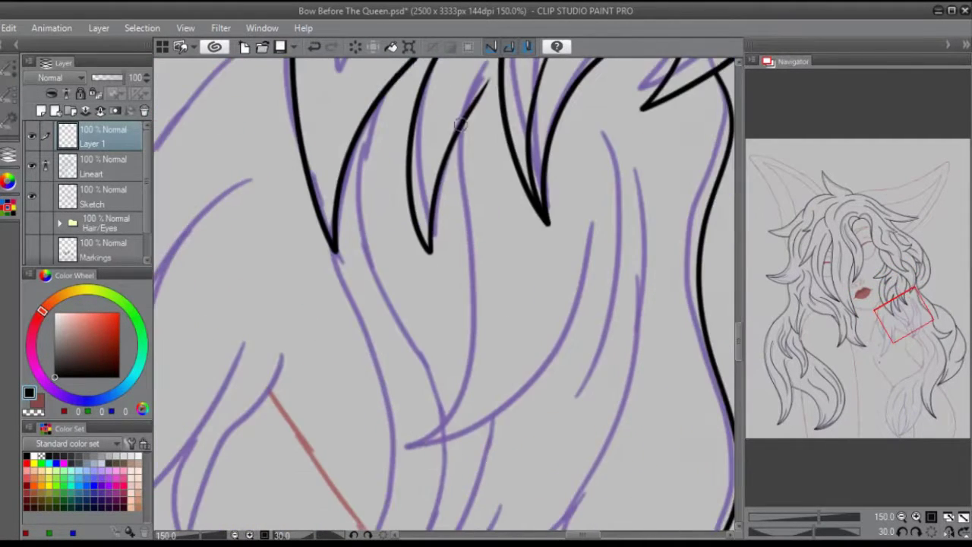
- Ink the pointed lock over the neck and the curved lock beside it, and save the file
key(ctrl+alt+0)
drag(420, 102, 431, 382)
key(ctrl+z)
mouse_move(421, 95)
mouse_down()
mouse_move(467, 232)
mouse_move(396, 181)
mouse_move(417, 359)
mouse_up()
key(ctrl+z)
key(ctrl+s)
key(minus)
key(minus)
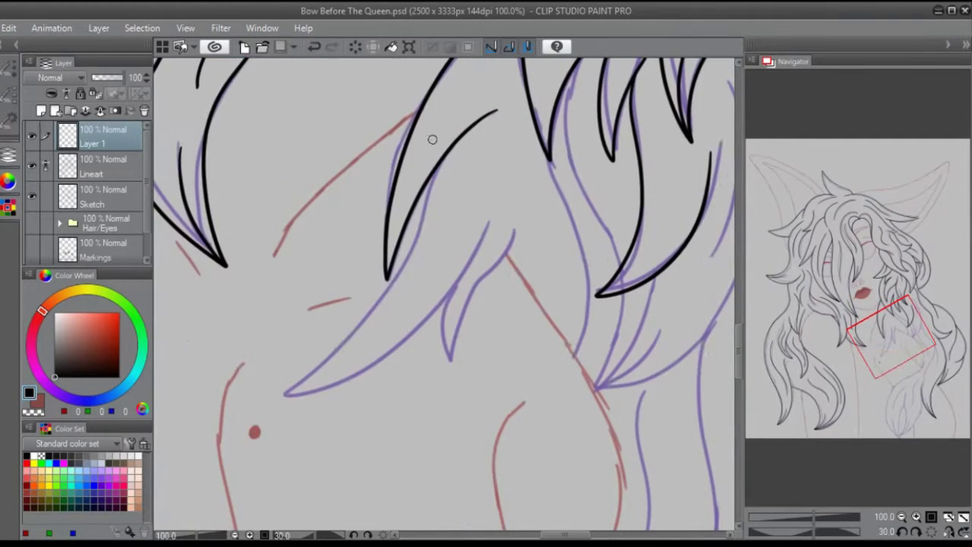
- Ink the long pointed lock over the chest with its small side lock, and the long strand edge beside them
key(ctrl+t)
key(Return)
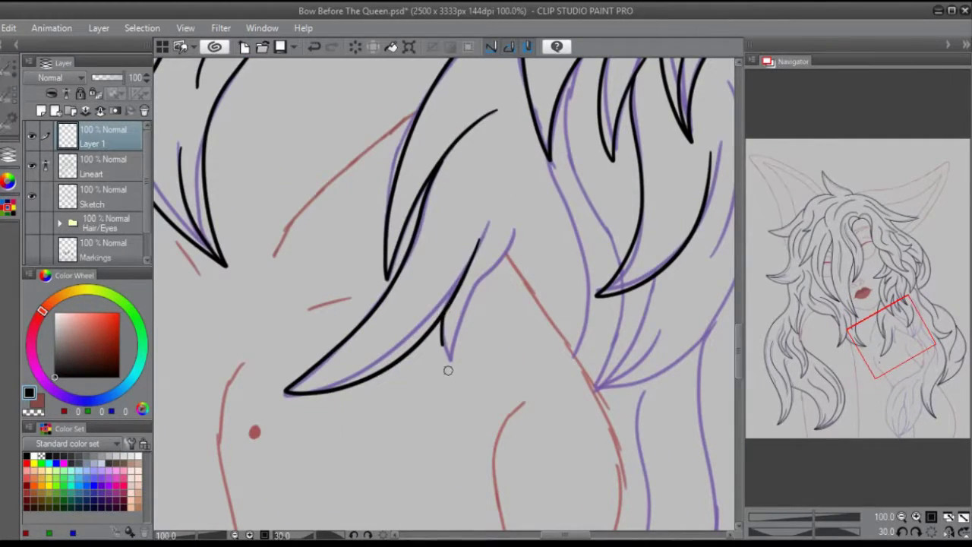
key(ctrl+alt+0)
key(ctrl+plus)
key(minus)
key(minus)
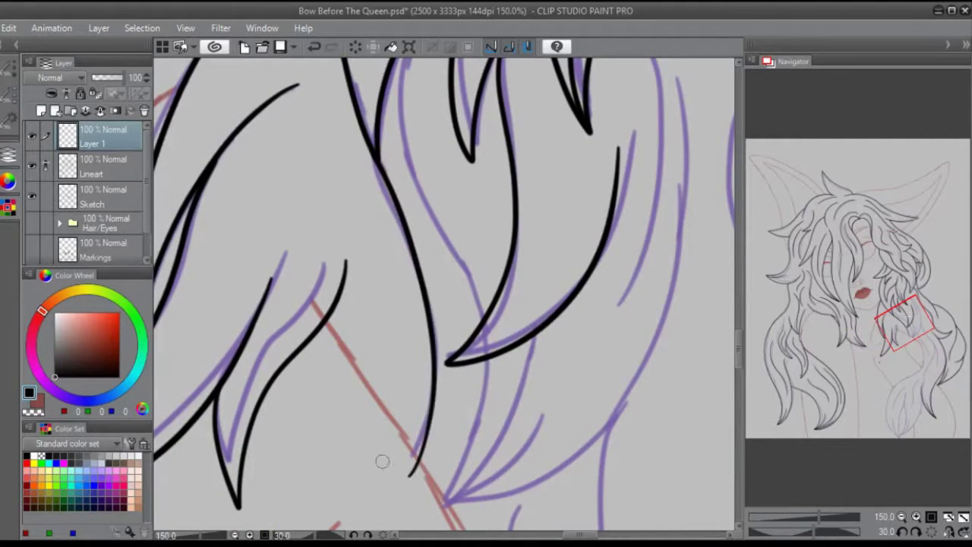
- Ink the lower pointed lock over the right side of the chest and the strands leading up from it
key(ctrl+minus)
drag(493, 106, 427, 497)
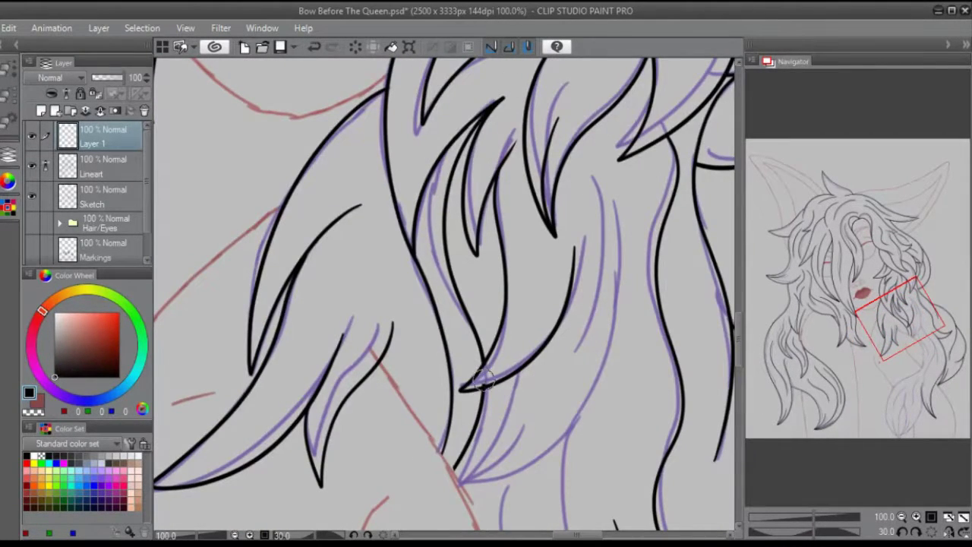
drag(886, 330, 901, 340)
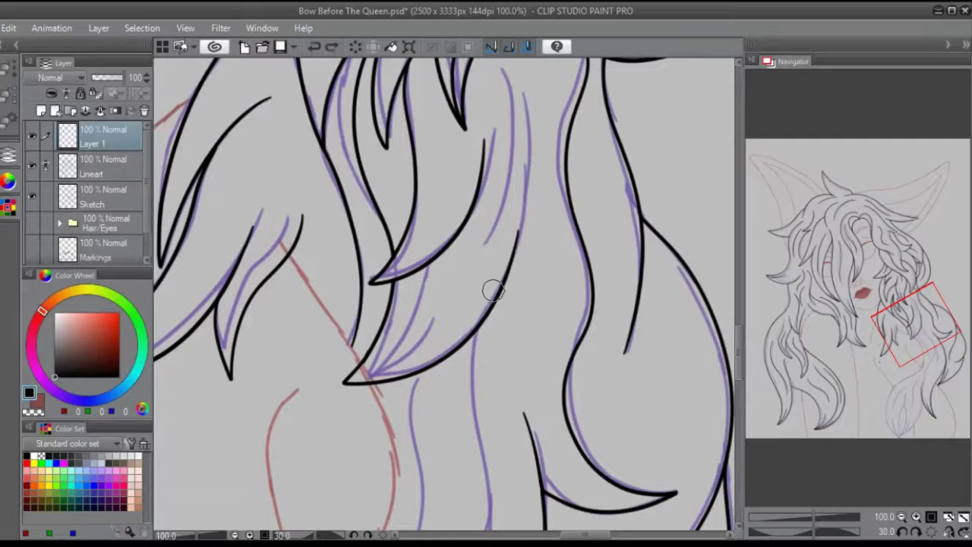
key(at)
key(ctrl+plus)
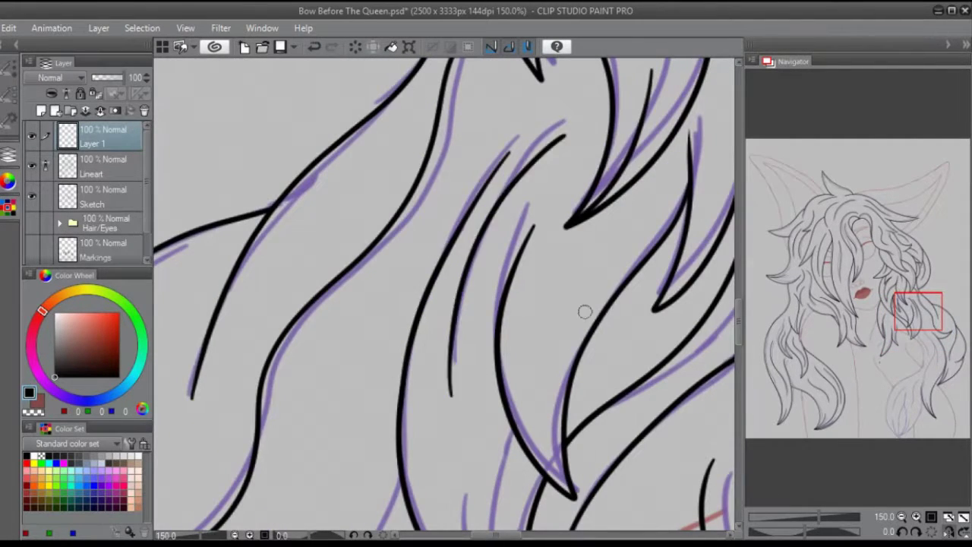
- Ink the upper edge of the large lower lock running beneath the chest on the right side
scroll(471, 308, down, 3)
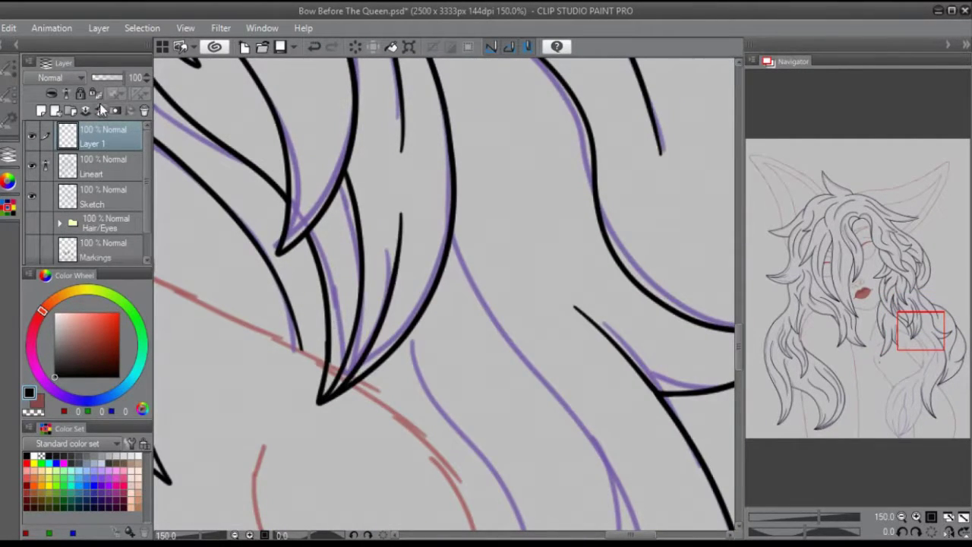
key(ctrl+minus)
key(ctrl+minus)
drag(897, 357, 911, 411)
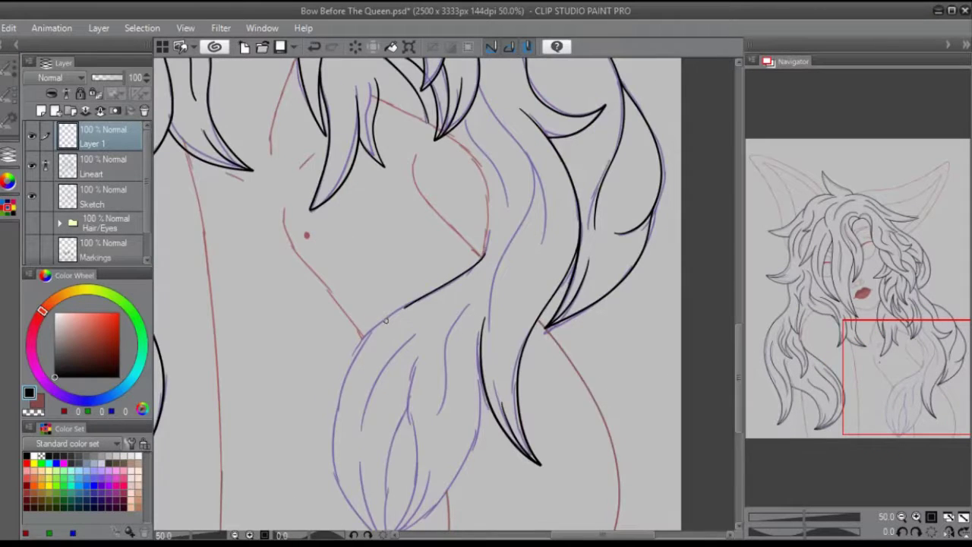
drag(385, 321, 402, 327)
- Ink the sides and inner strands of the pointed lock at the canvas's lower edge on a new layer, and merge it into Layer 1
key(ctrl+plus)
key(ctrl+plus)
click(335, 504)
scroll(850, 428, up, 2)
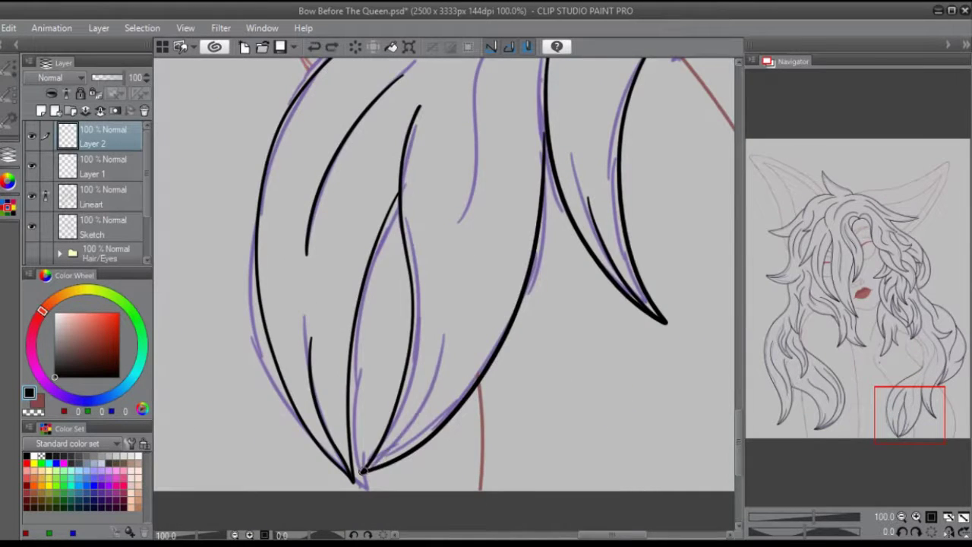
scroll(408, 434, up, 3)
scroll(403, 319, up, 2)
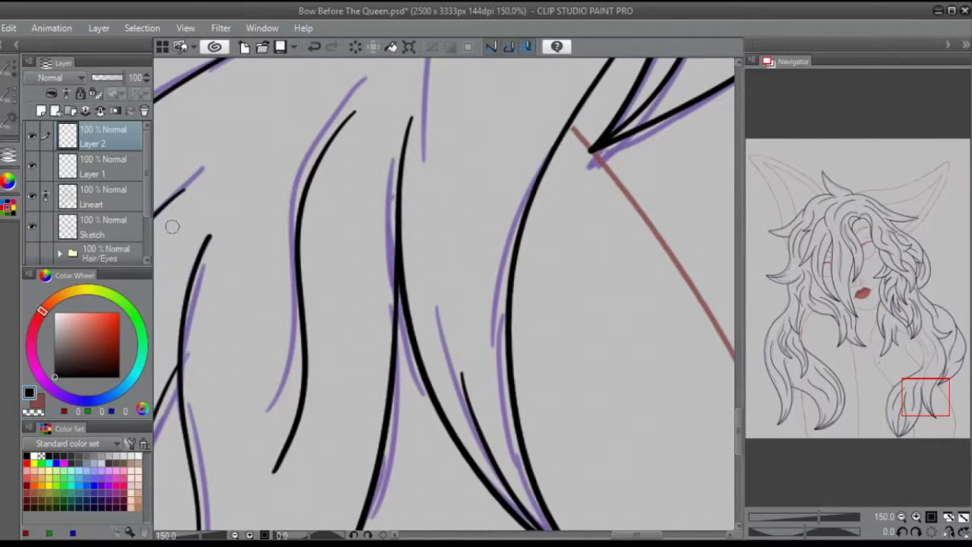
key(ctrl+e)
- Ink the remaining inner strands of the long hair beside the chest and save the file
drag(923, 397, 923, 343)
scroll(922, 343, down, 2)
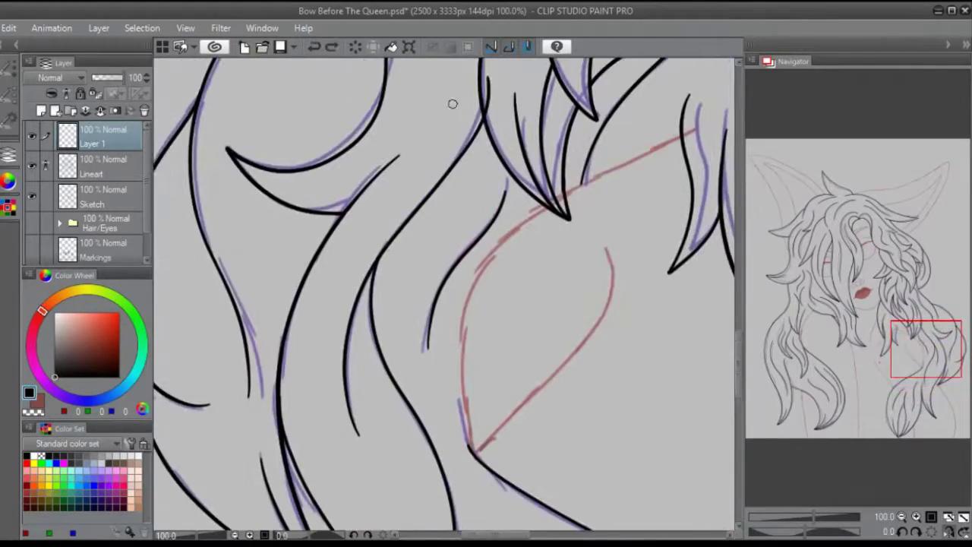
key(ctrl+minus)
key(ctrl+minus)
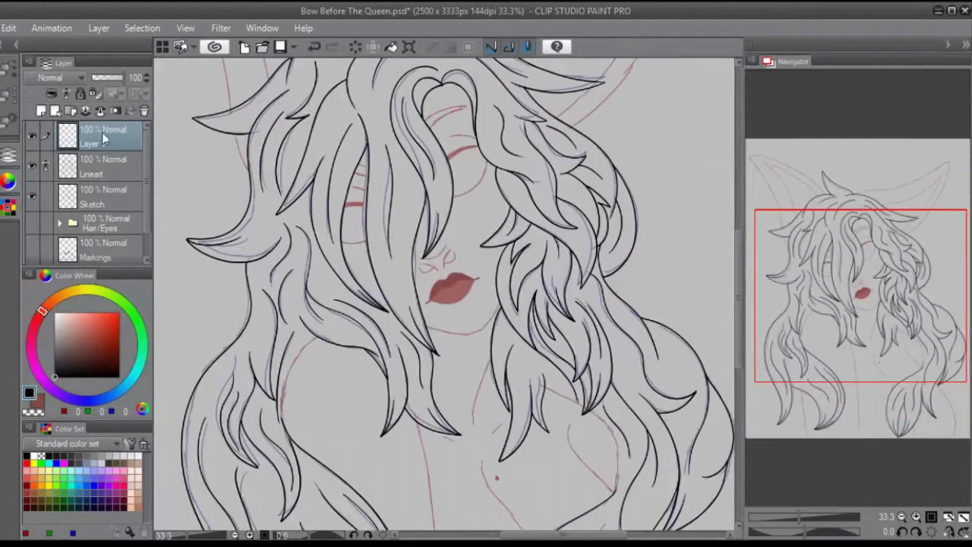
- Ink the outer edge of the left ear from the hair up to its tip
drag(818, 289, 330, 461)
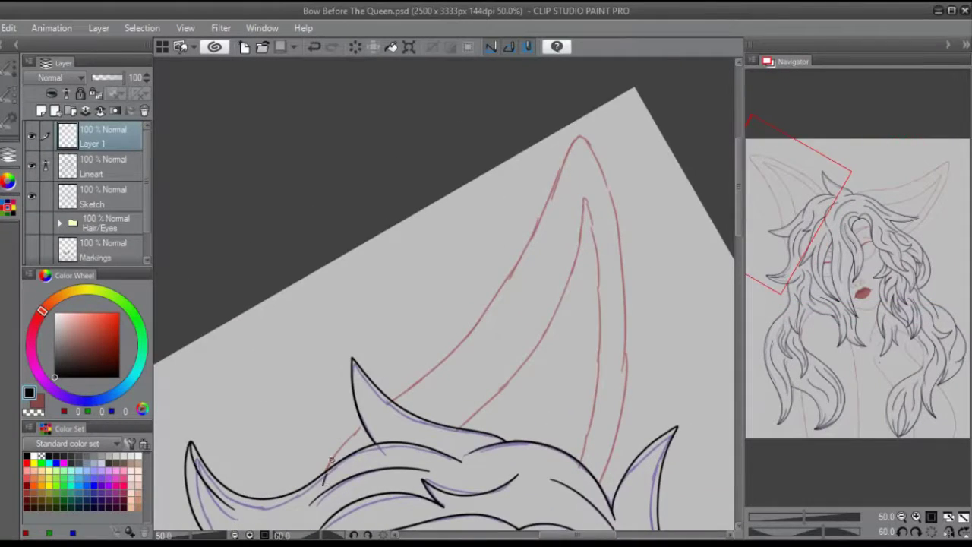
key(ctrl+z)
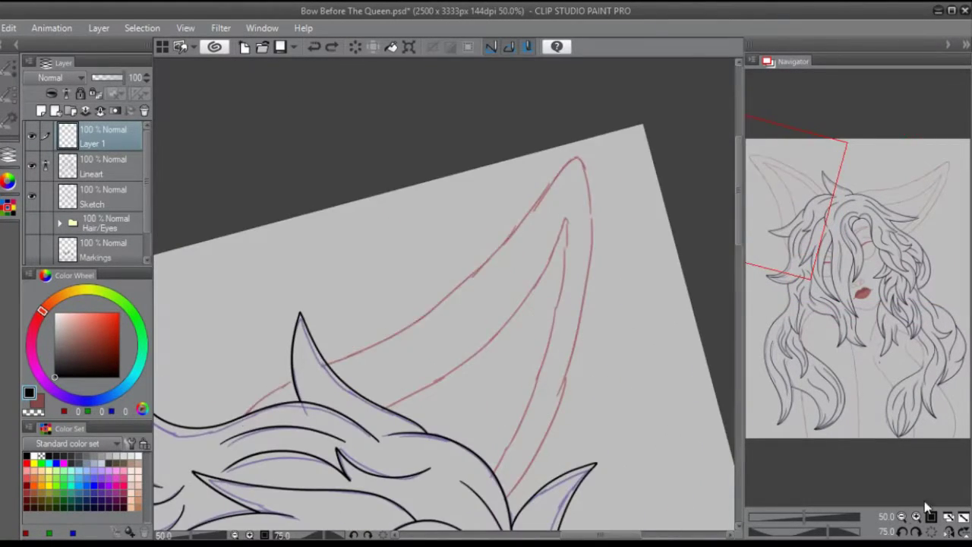
click(915, 532)
key(ctrl+y)
scroll(769, 162, up, 3)
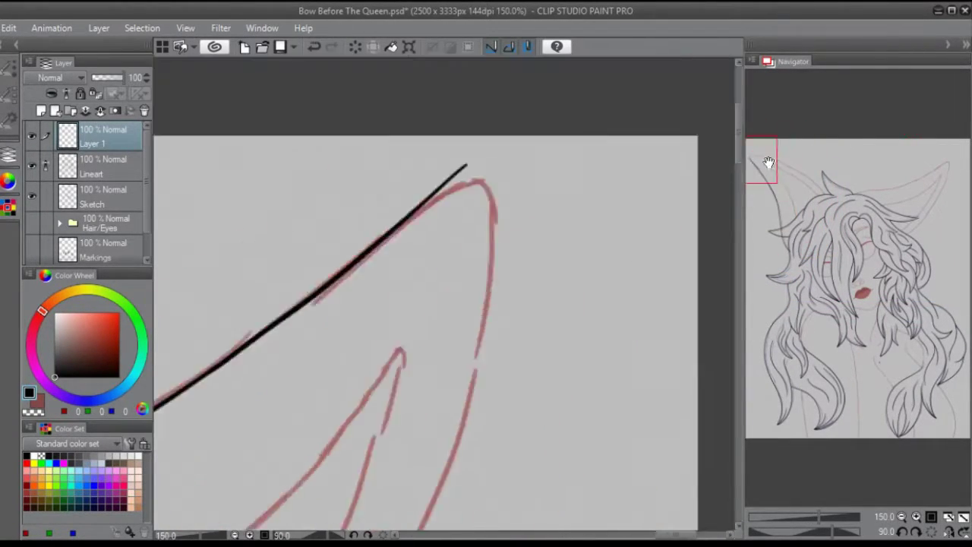
- Ink the left ear's rounded tip and its other edge down to the top of the hair
drag(768, 162, 769, 172)
drag(563, 213, 499, 260)
drag(617, 294, 573, 501)
key(ctrl+z)
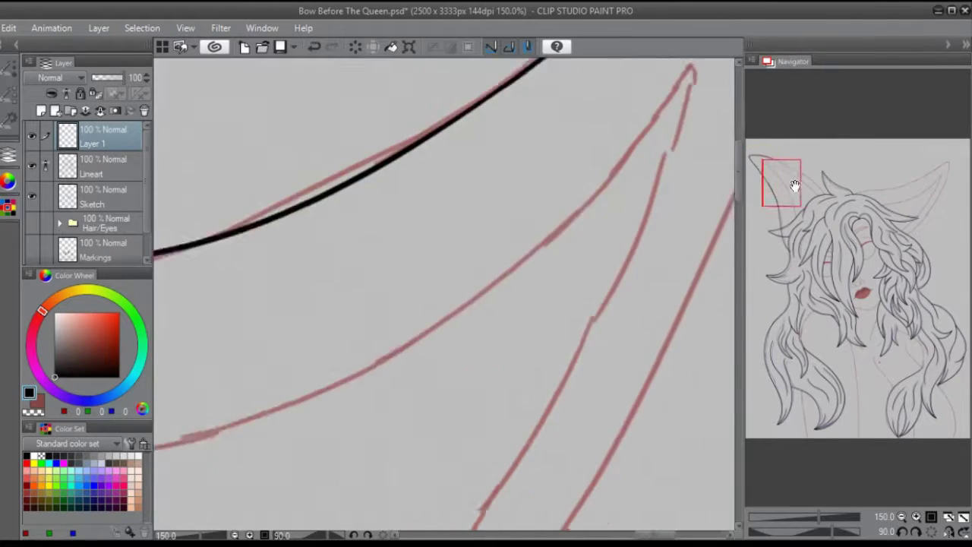
mouse_move(795, 187)
mouse_down()
mouse_move(801, 165)
mouse_move(814, 175)
mouse_move(807, 167)
mouse_move(830, 203)
mouse_up()
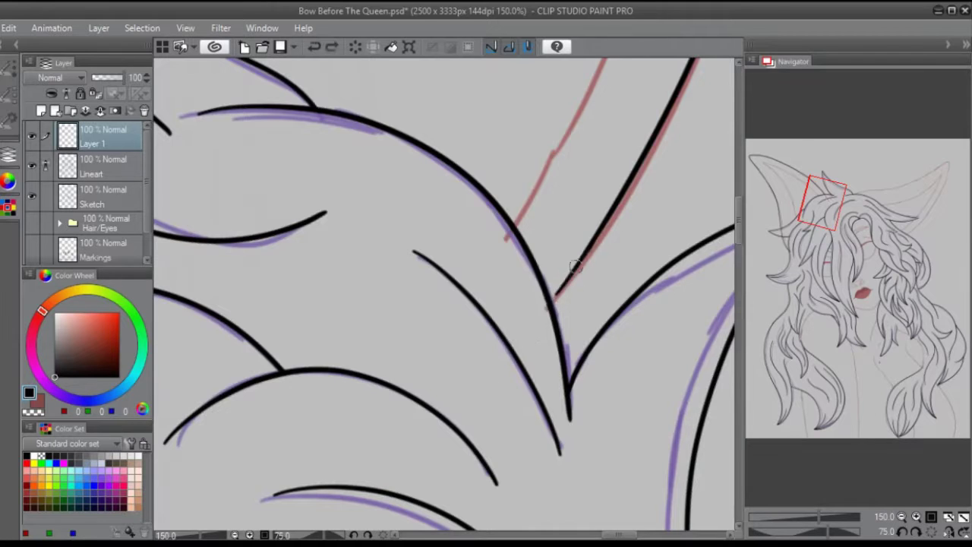
- Ink both lines of the left ear's inner outline on a new layer, joining them in a point near the tip
scroll(575, 266, down, 4)
key(ctrl+shift+n)
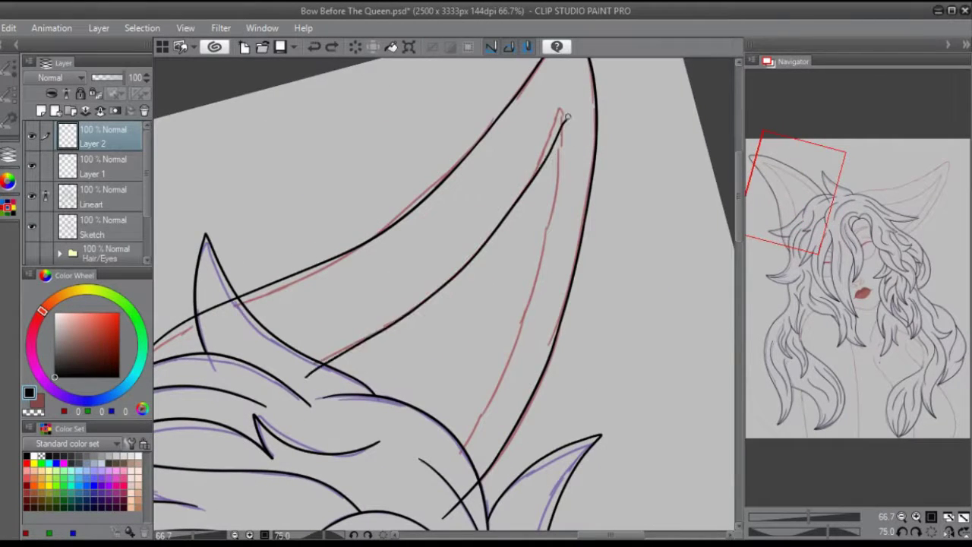
drag(567, 117, 425, 528)
key(ctrl+z)
scroll(492, 126, up, 4)
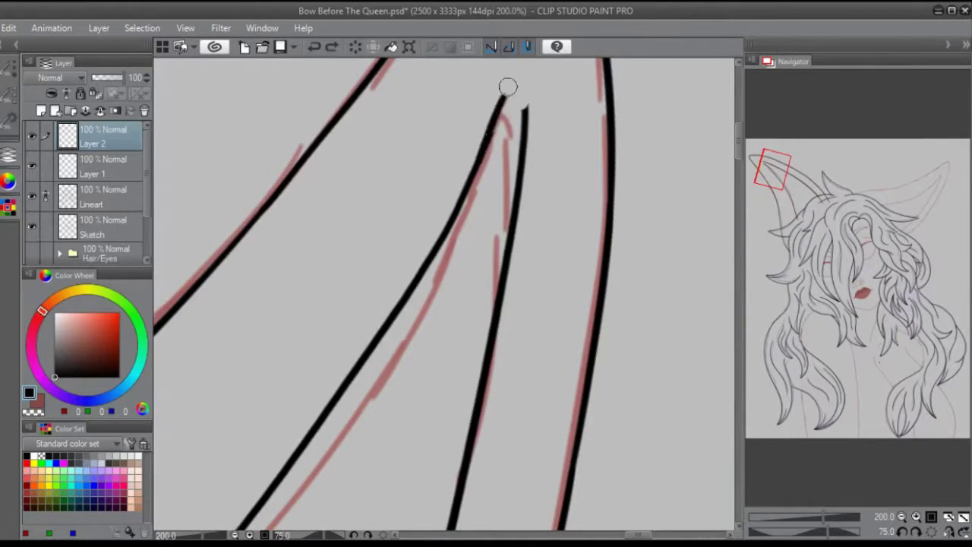
scroll(519, 149, down, 5)
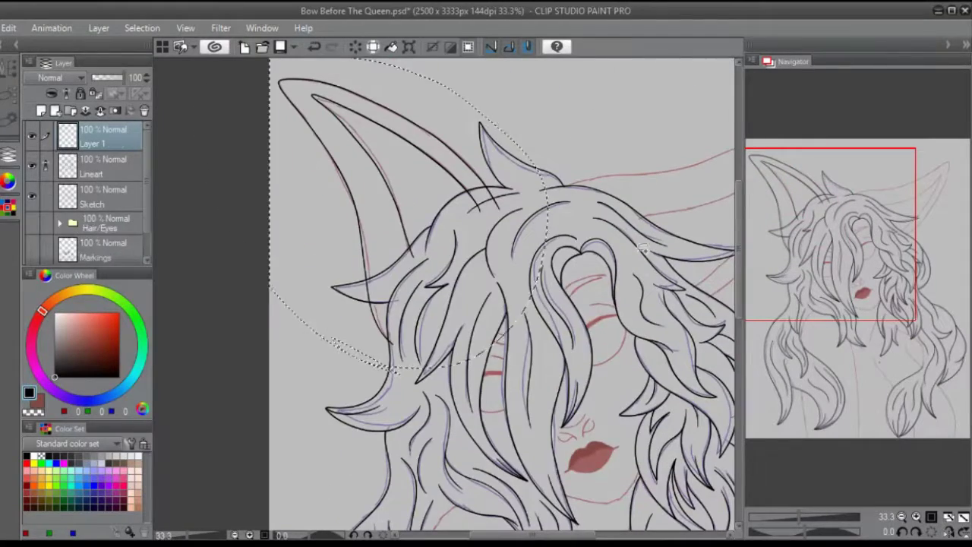
- Duplicate the inked left ear, flip and fit the copy over the right ear sketch, and merge it into Layer 1
drag(291, 397, 228, 380)
key(ctrl+t)
drag(517, 163, 532, 274)
drag(943, 282, 887, 271)
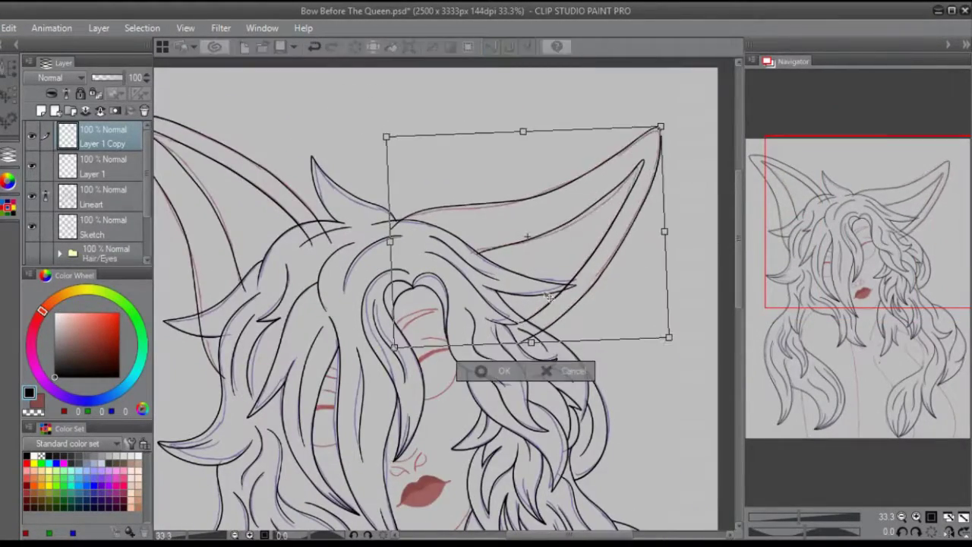
key(Return)
key(ctrl+e)
- Erase the ear lines that cross over the hair locks on both sides of the head
scroll(492, 131, up, 2)
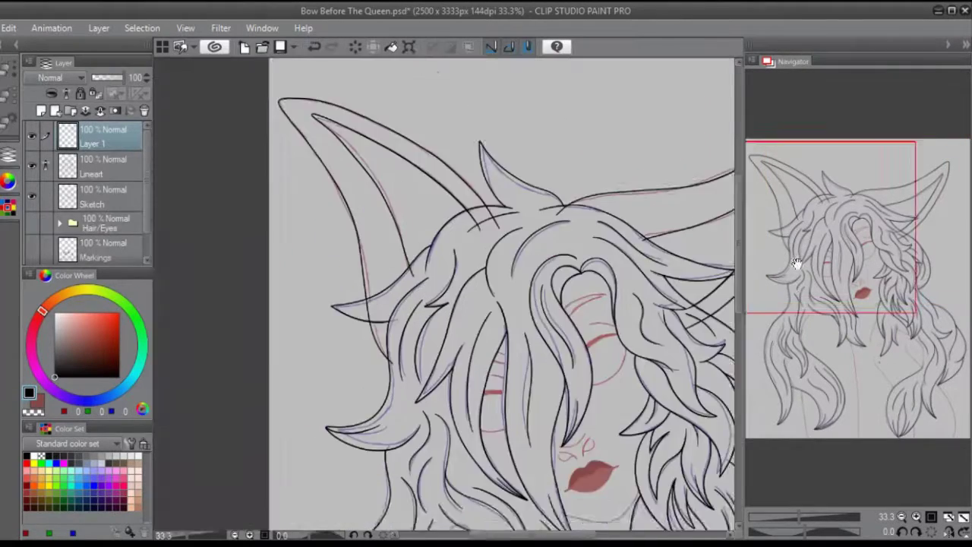
drag(571, 157, 627, 94)
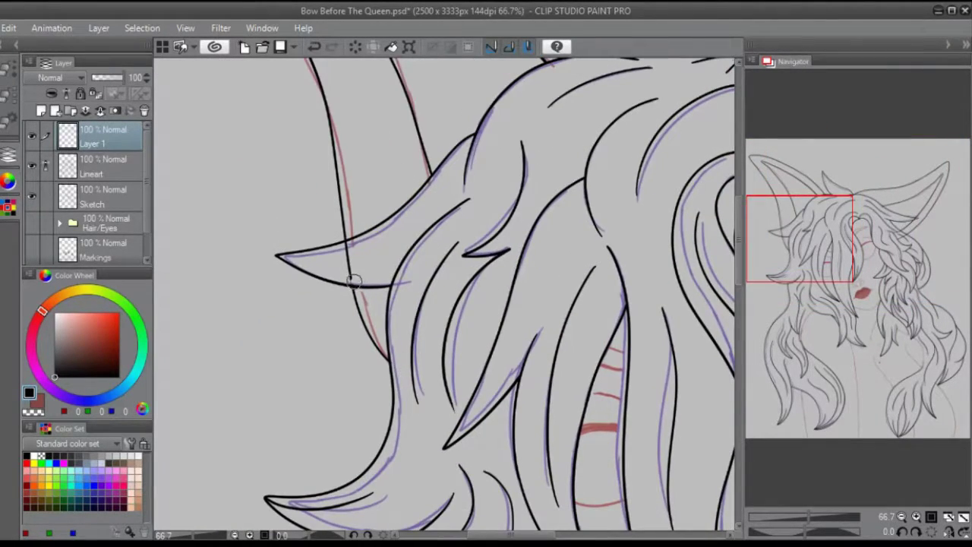
mouse_move(877, 253)
mouse_down()
mouse_move(873, 202)
mouse_move(910, 238)
mouse_up()
scroll(873, 202, up, 3)
scroll(575, 277, down, 4)
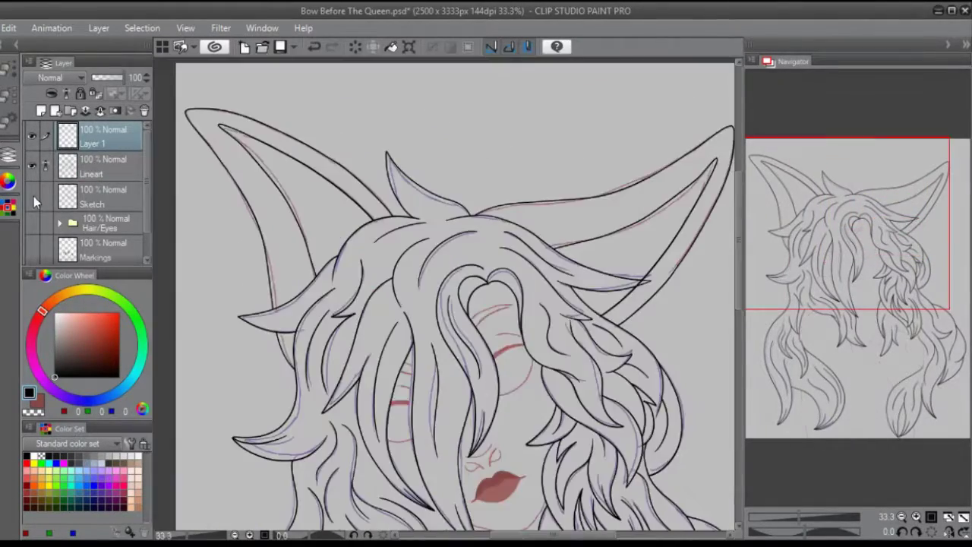
- Show the Sketch layer again and ink the upper and lower edges of the right eye's thick lash line
scroll(562, 272, up, 2)
click(31, 195)
scroll(353, 251, up, 5)
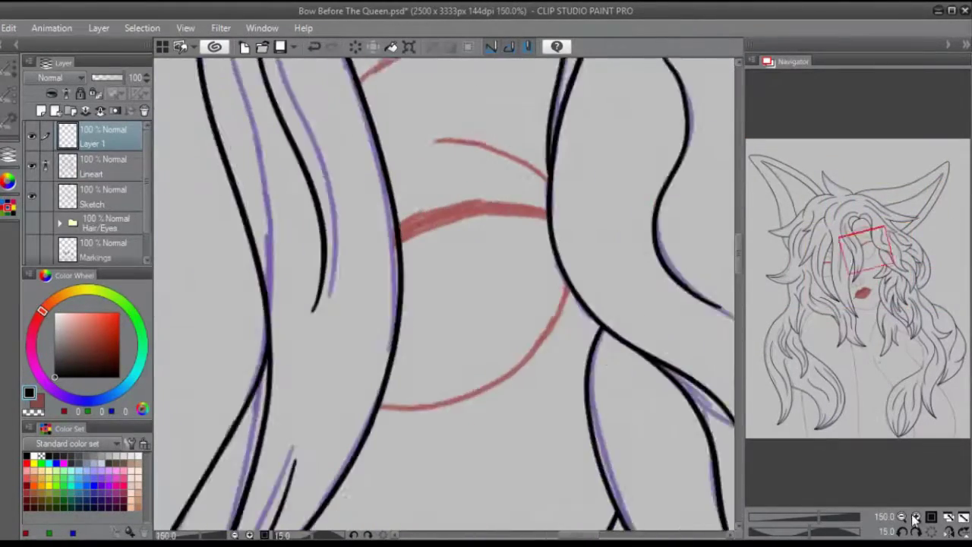
drag(553, 174, 620, 196)
key(ctrl+t)
key(Return)
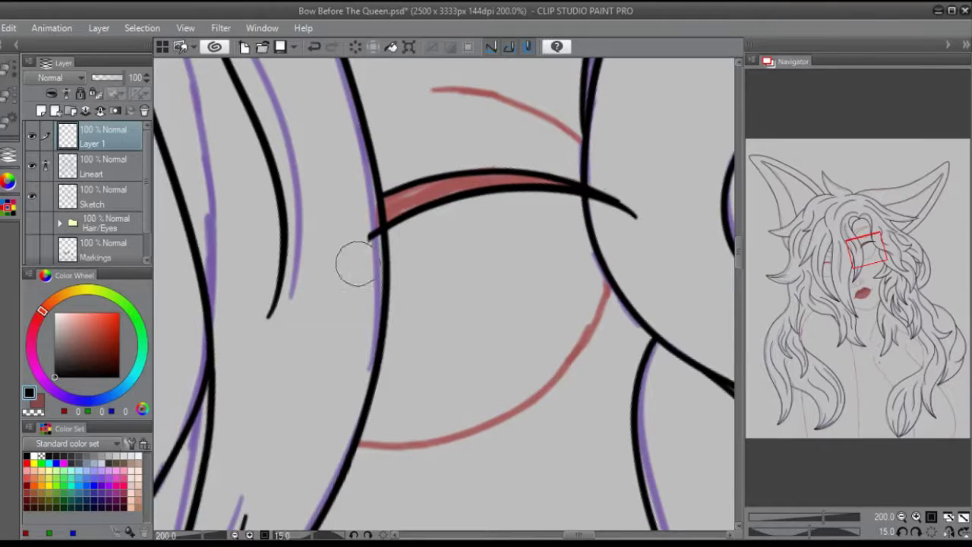
- Fill the right eye's lash line with black and ink its lower curve, the eyelid crease and both eyebrow edges
drag(876, 253, 876, 245)
drag(453, 215, 566, 240)
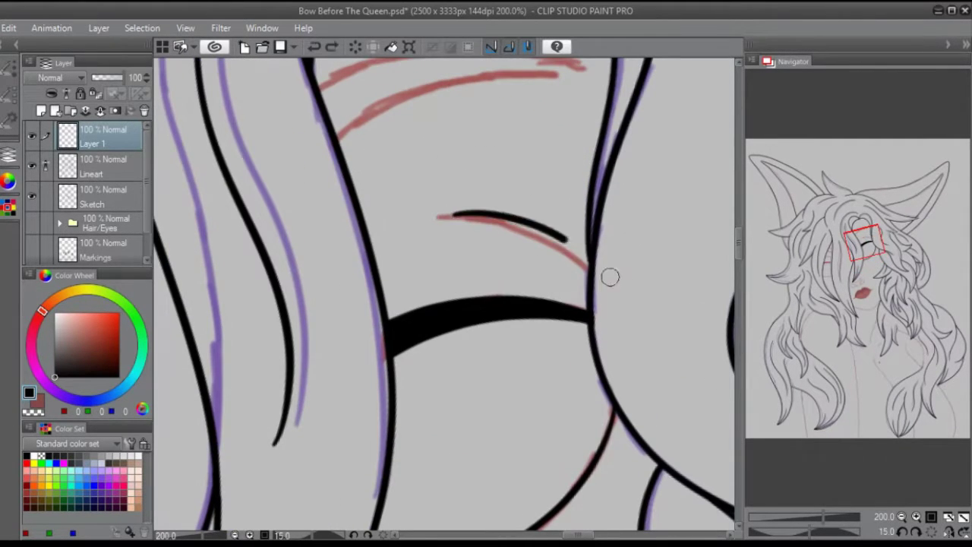
drag(608, 285, 650, 468)
drag(361, 346, 513, 258)
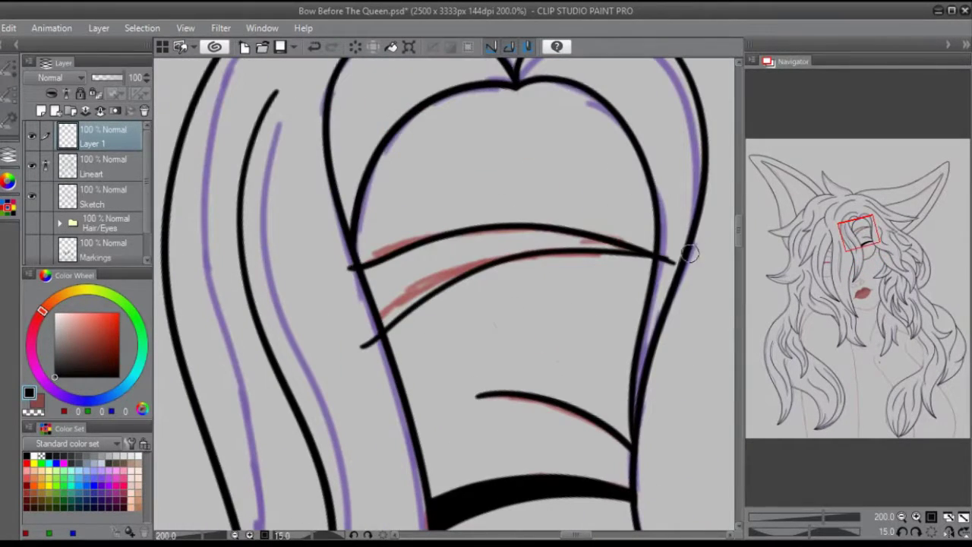
- Ink and fill the left eye's lash line between the hair locks, and add the eyelid crease above it
scroll(349, 281, up, 3)
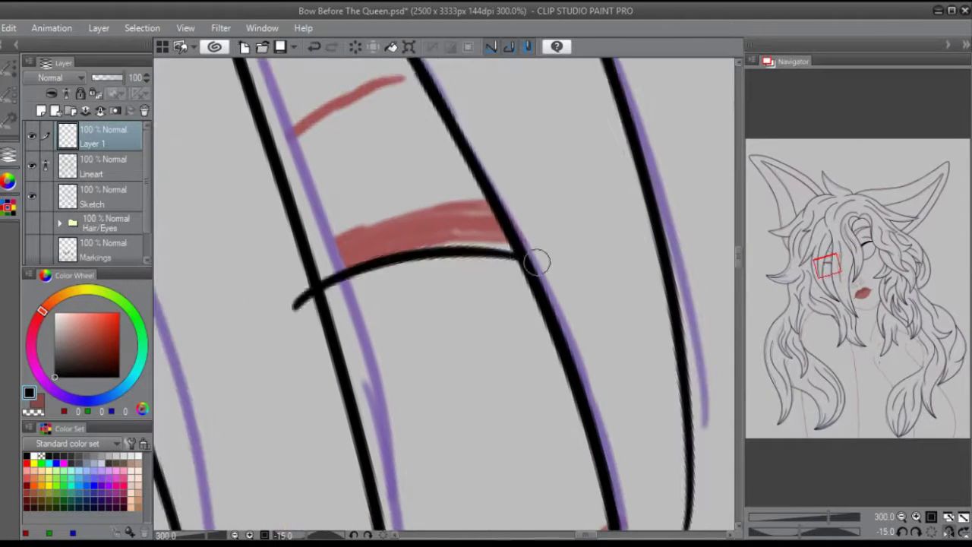
mouse_move(288, 278)
mouse_down()
mouse_move(556, 228)
mouse_move(577, 349)
mouse_up()
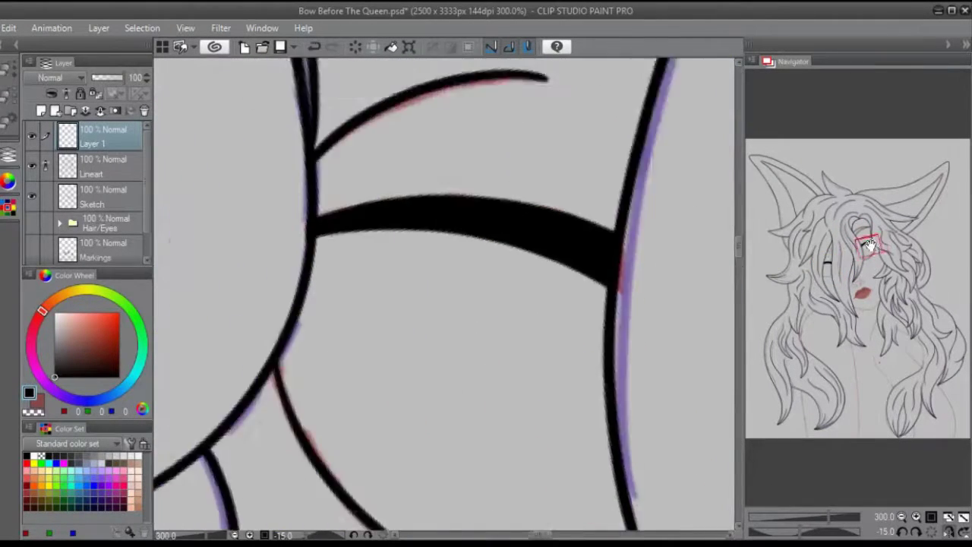
drag(311, 296, 452, 203)
drag(790, 278, 573, 244)
key(h)
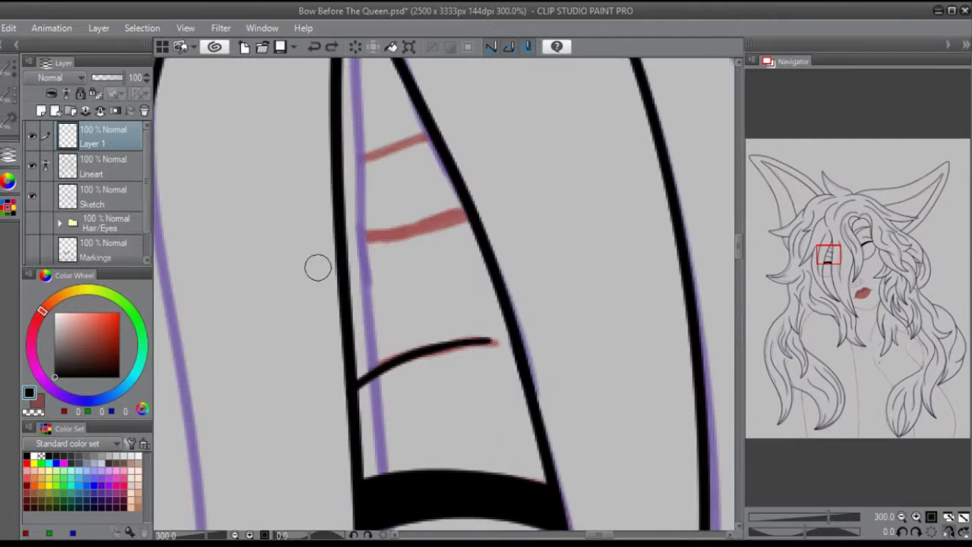
- Ink one left eyebrow line, duplicate it for the second line above, and trim the ends that overlap the hair
key(ctrl+c)
key(ctrl+v)
drag(398, 211, 383, 128)
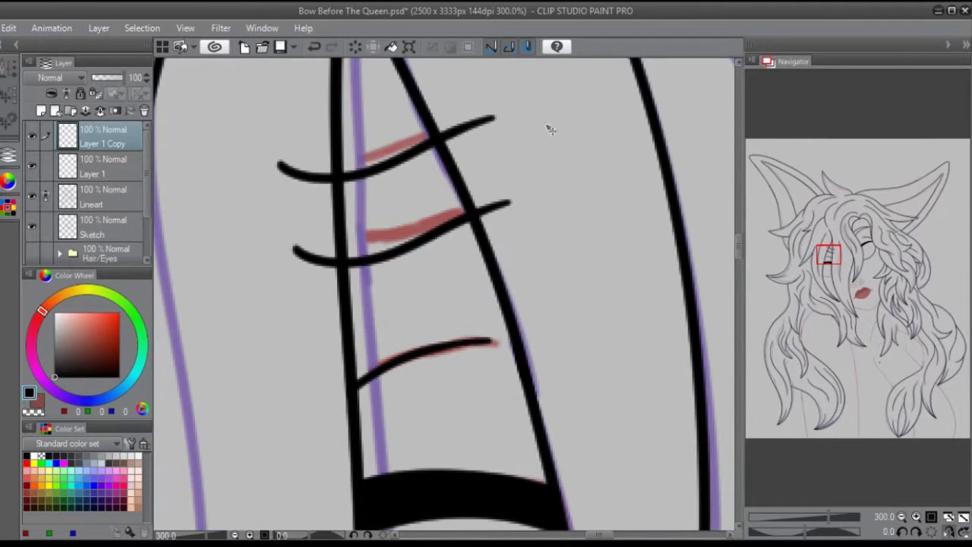
drag(551, 129, 642, 205)
key(ctrl+t)
key(Return)
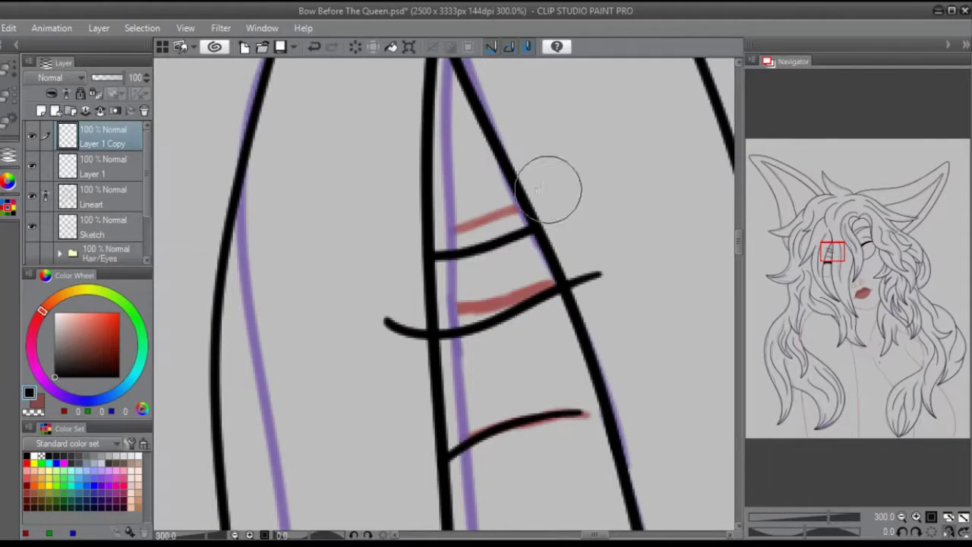
- Ink the left eye's lower curve between the hair locks and merge the finished layer into Lineart
click(903, 533)
click(903, 533)
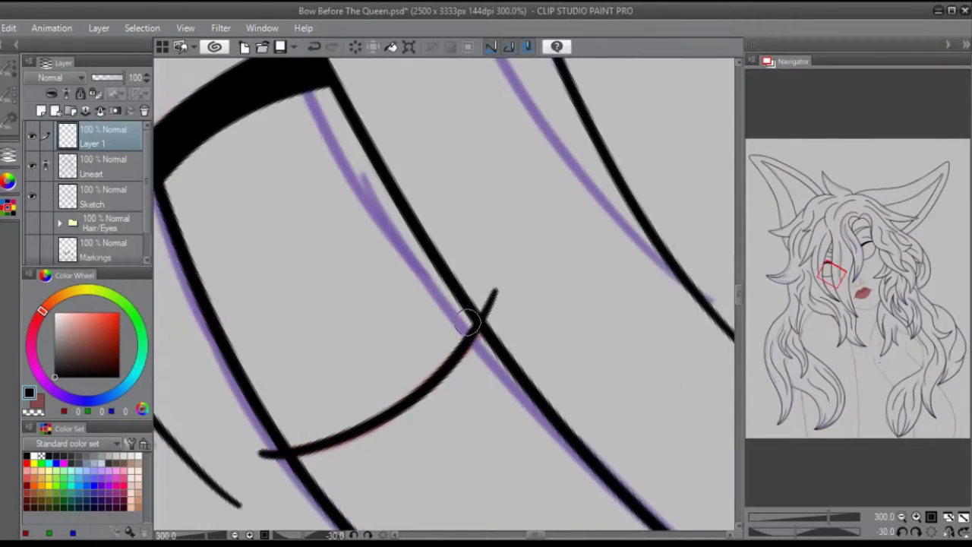
key(ctrl+t)
key(Return)
key(ctrl+e)
click(949, 532)
click(901, 517)
- Ink the curve of the nose tip and the upper line of each nostril on a new layer
click(870, 277)
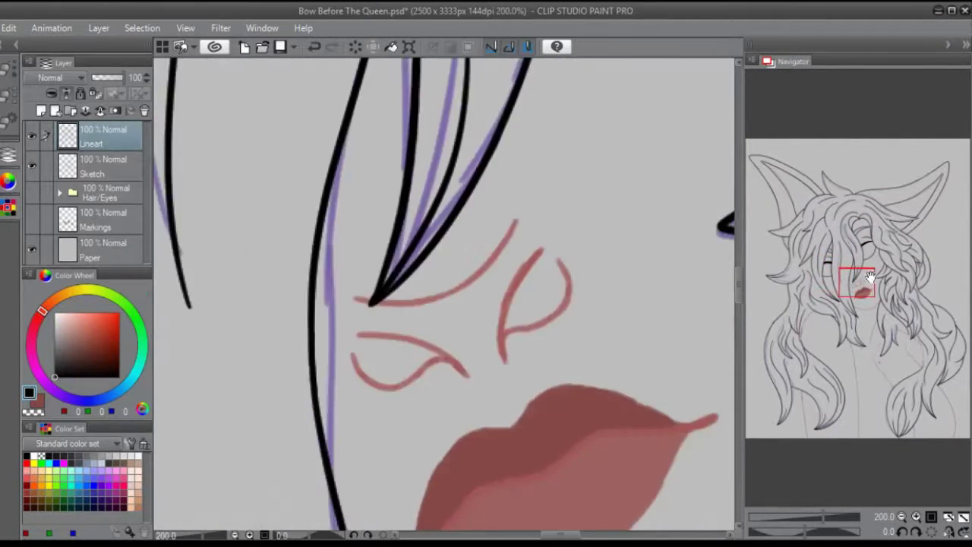
scroll(298, 217, up, 2)
key(ctrl+shift+n)
mouse_move(348, 278)
mouse_down()
mouse_move(630, 134)
mouse_move(585, 364)
mouse_up()
key(h)
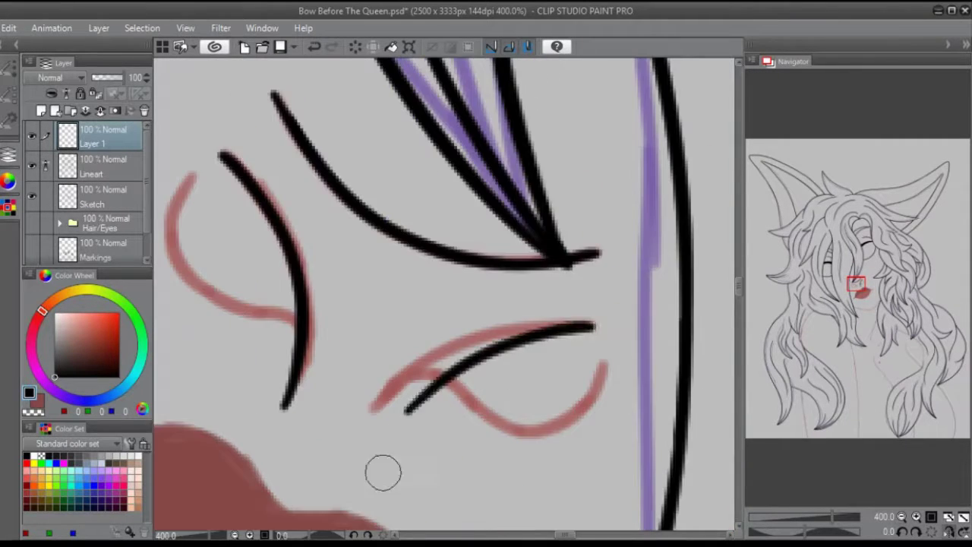
- Refine the upper nostril lines and ink the curved lower edge of both nostrils
key(minus)
key(minus)
click(866, 282)
drag(630, 152, 449, 285)
key(h)
drag(558, 245, 703, 201)
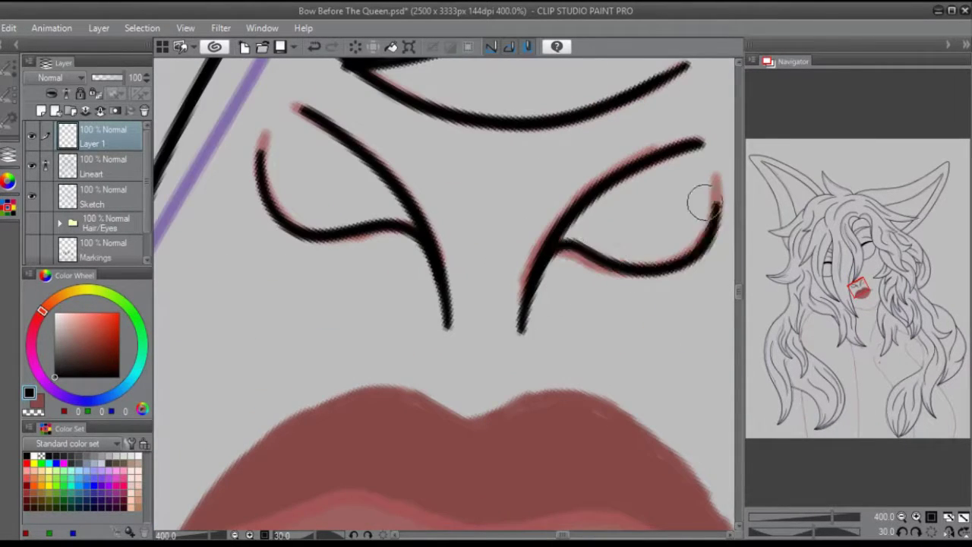
- Ink the curved jawline below the lips between the hair locks and transform the stroke to fit the sketch
key(ctrl+alt+0)
click(917, 517)
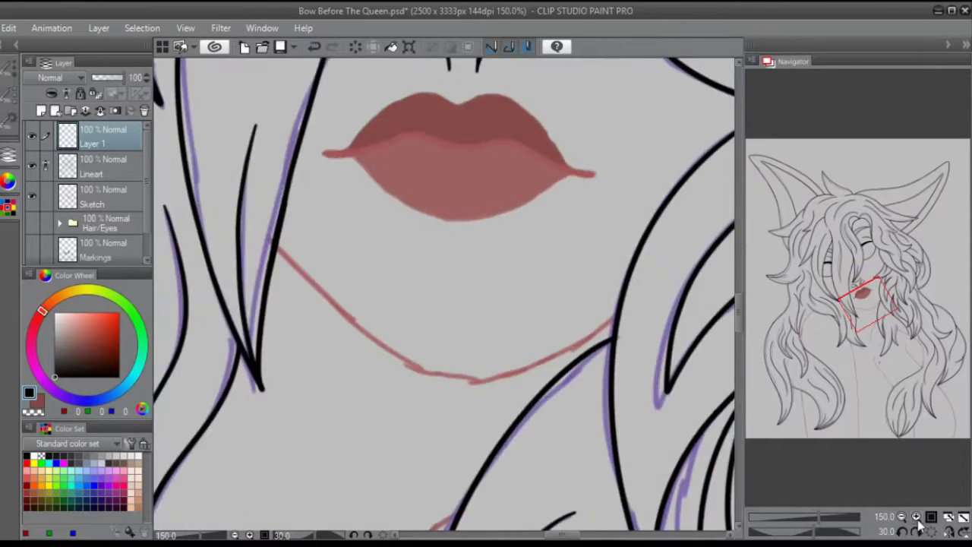
key(minus)
drag(209, 274, 688, 205)
key(ctrl+t)
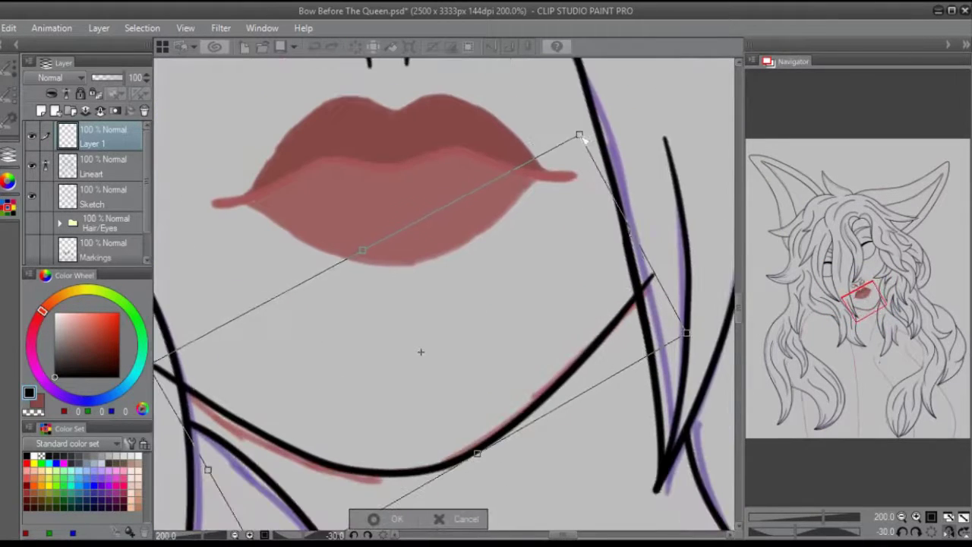
drag(228, 296, 213, 315)
key(Escape)
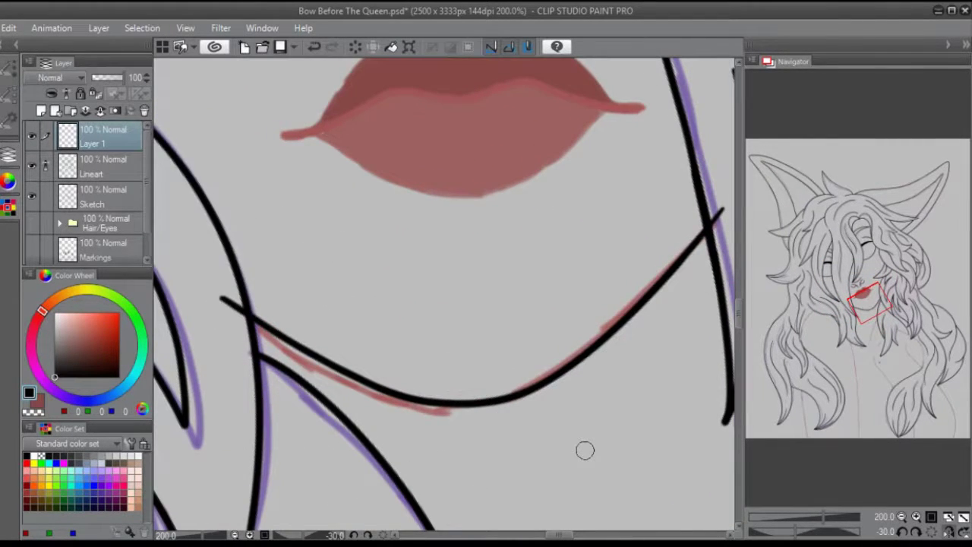
- Redraw the jawline's right end up to the hair lock so it follows the sketch
key(minus)
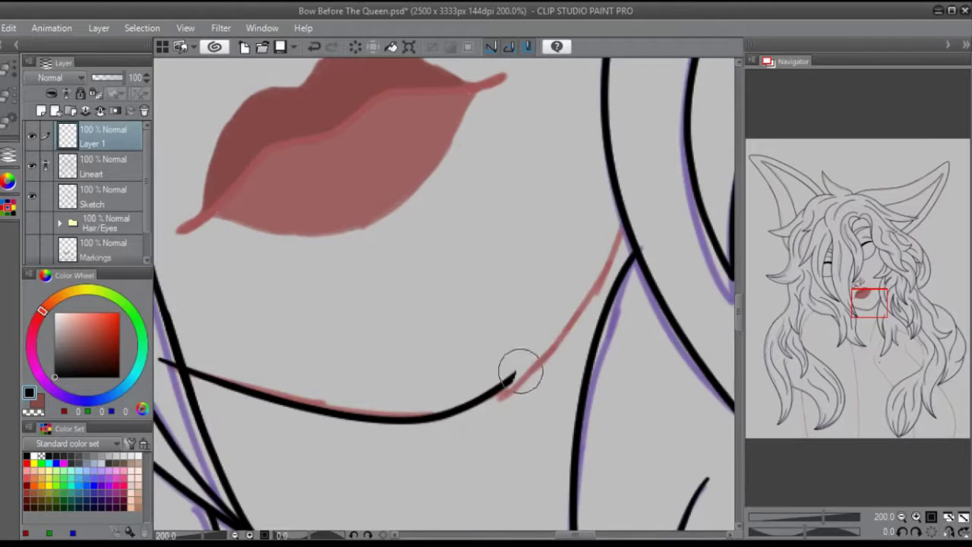
scroll(521, 369, up, 3)
drag(469, 332, 628, 135)
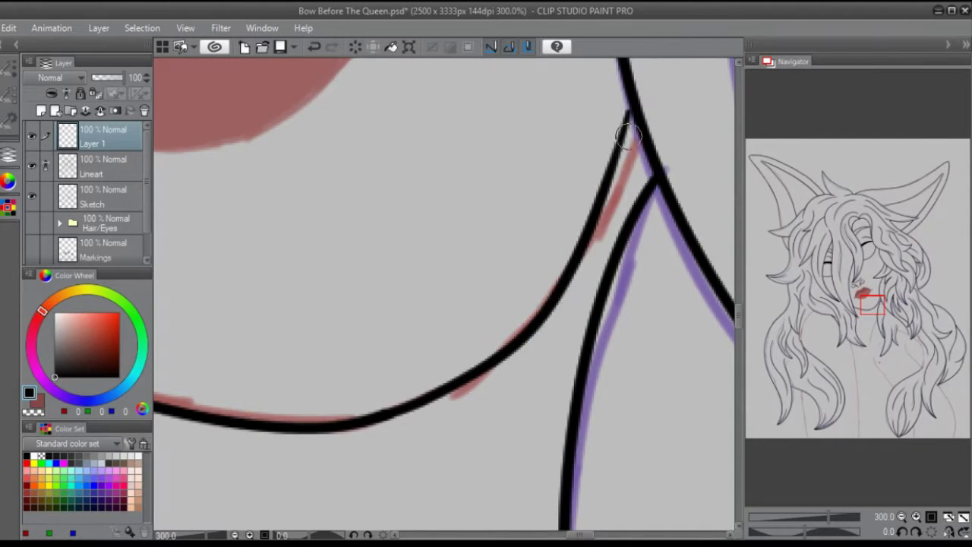
scroll(670, 67, down, 2)
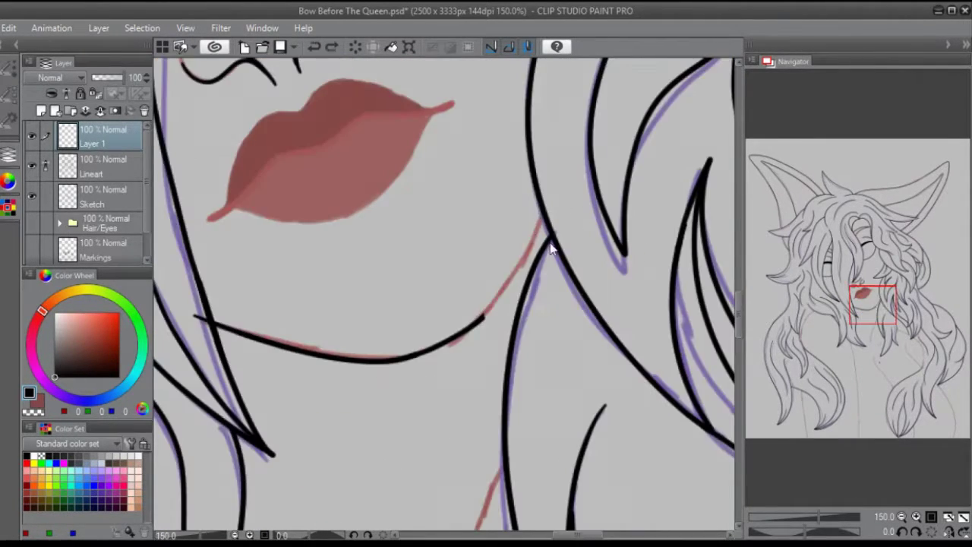
scroll(625, 304, up, 2)
scroll(614, 130, down, 2)
key(ctrl+t)
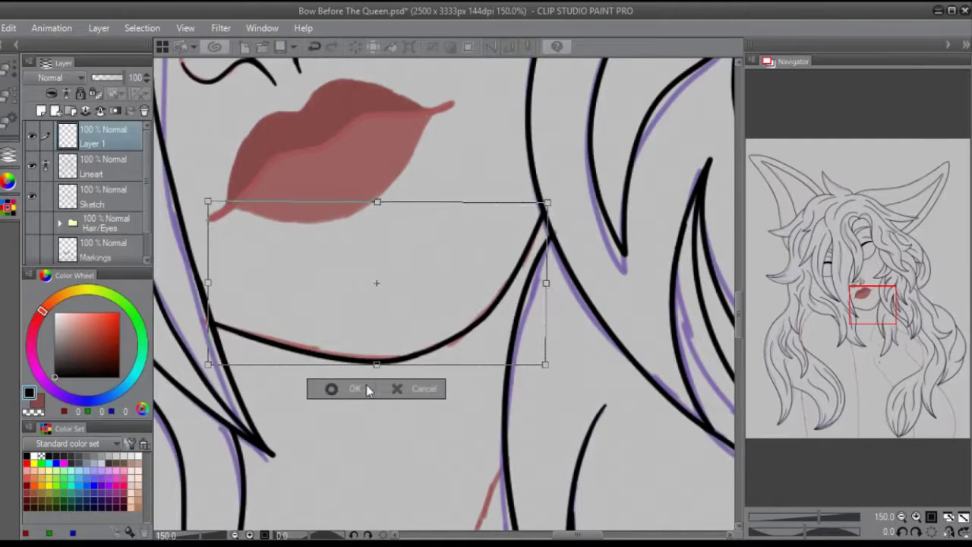
key(Escape)
- Ink the wavy line between the upper and lower lip, thickening it at both mouth corners
scroll(239, 445, up, 3)
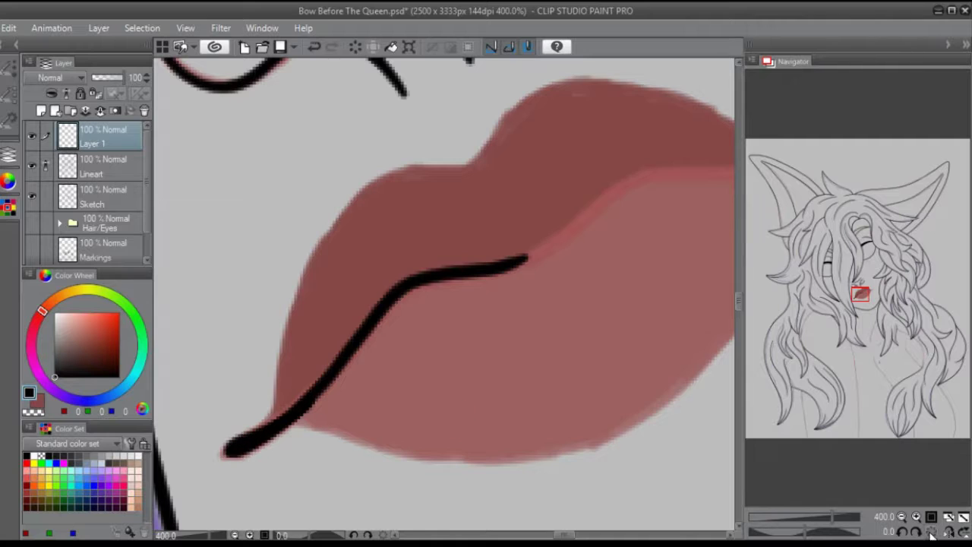
scroll(933, 535, down, 3)
scroll(595, 204, up, 3)
drag(733, 141, 255, 372)
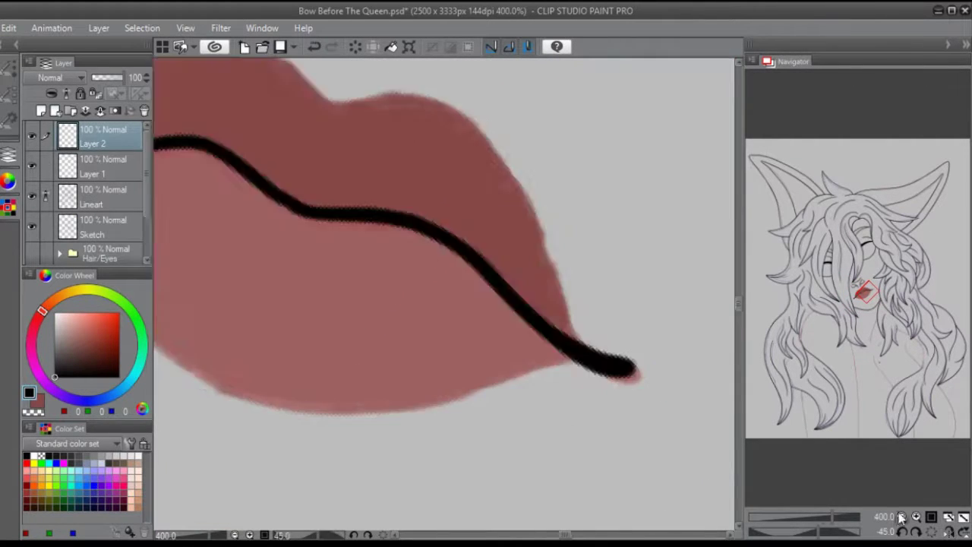
scroll(694, 325, down, 3)
scroll(516, 340, up, 3)
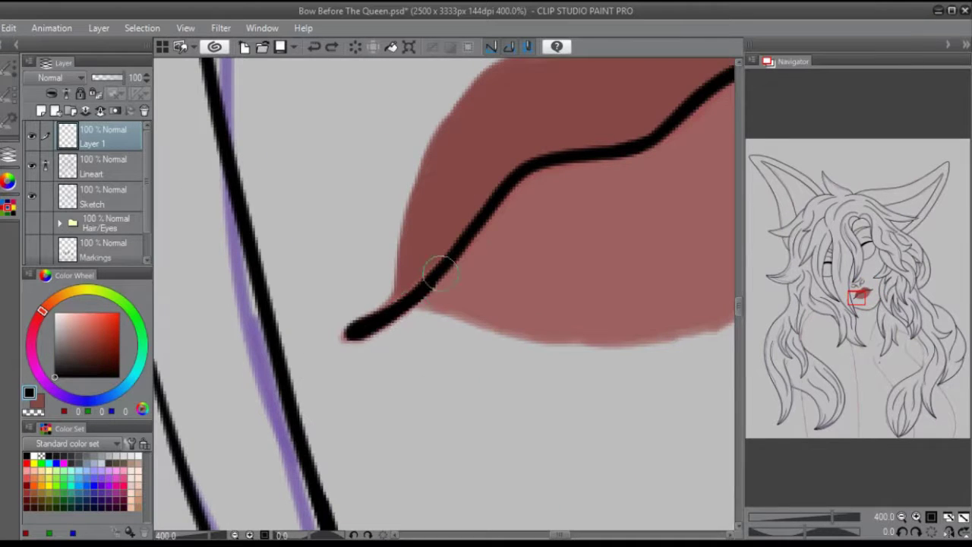
- Ink the arm outline beside the left hair locks and its continuation between the lower locks to the canvas edge
click(902, 517)
drag(851, 297, 823, 370)
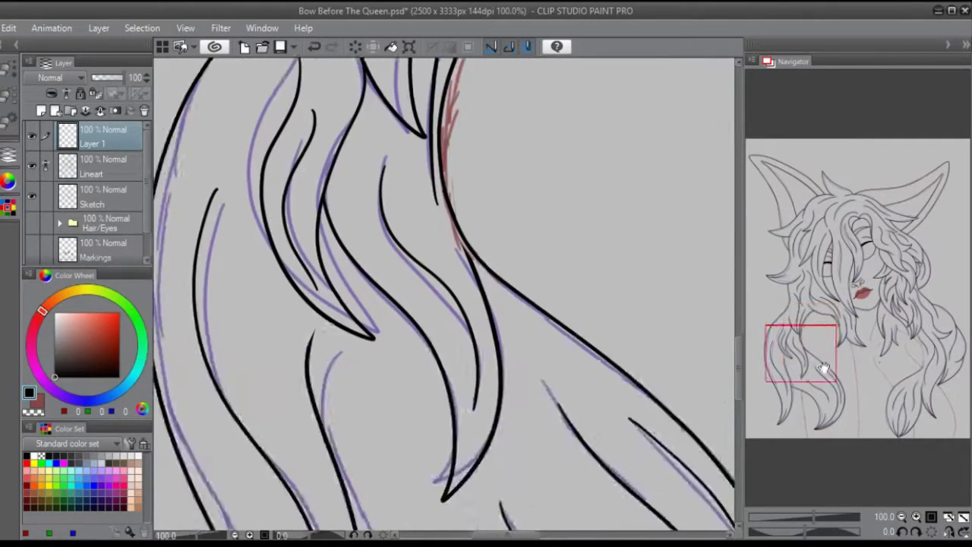
scroll(451, 124, up, 5)
key(ctrl+shift+n)
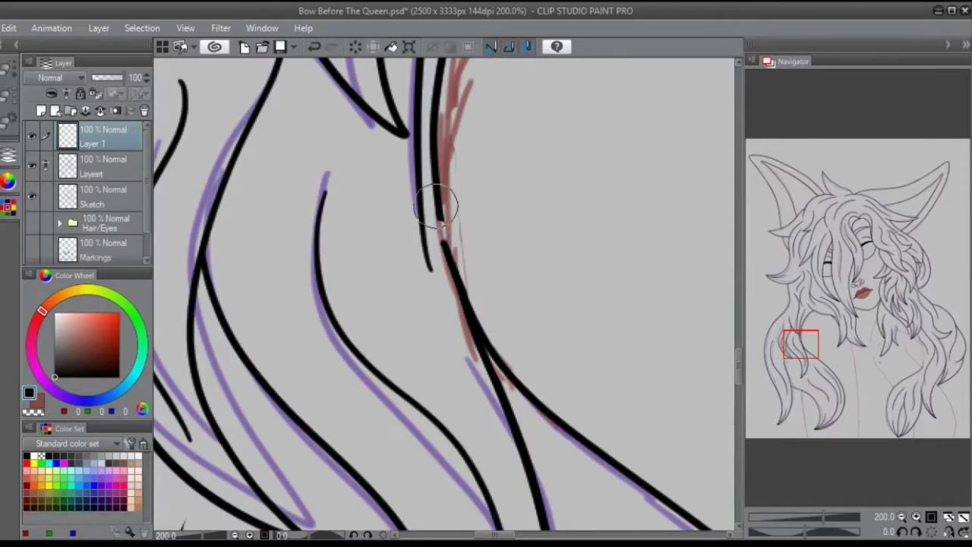
scroll(403, 228, down, 4)
drag(403, 148, 444, 449)
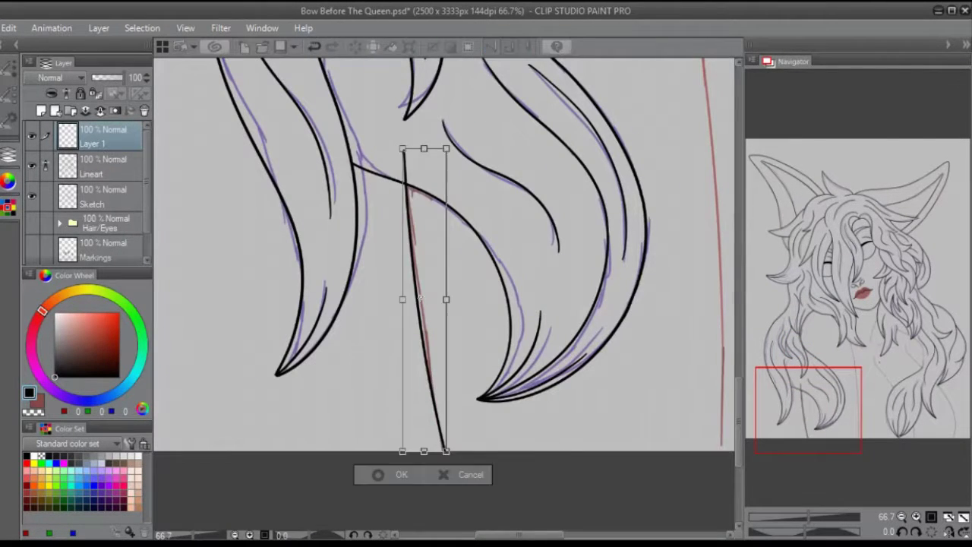
key(Return)
- Ink the long torso line below the central hair lock and the neck line below the chin
drag(820, 400, 886, 337)
scroll(446, 274, down, 1)
scroll(545, 148, up, 2)
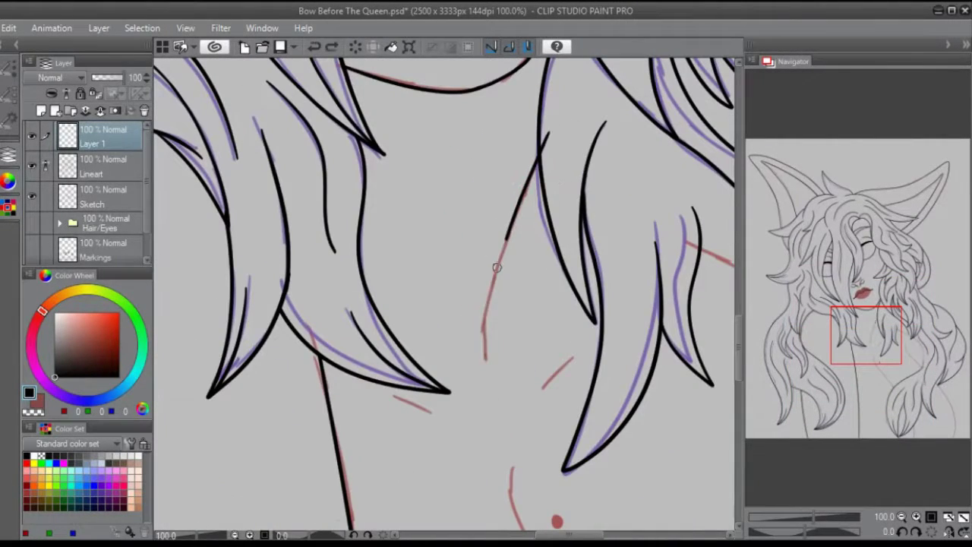
drag(542, 135, 485, 357)
key(Return)
- Ink the two short collarbone strokes beneath the neck
scroll(542, 147, up, 1)
key(minus)
key(minus)
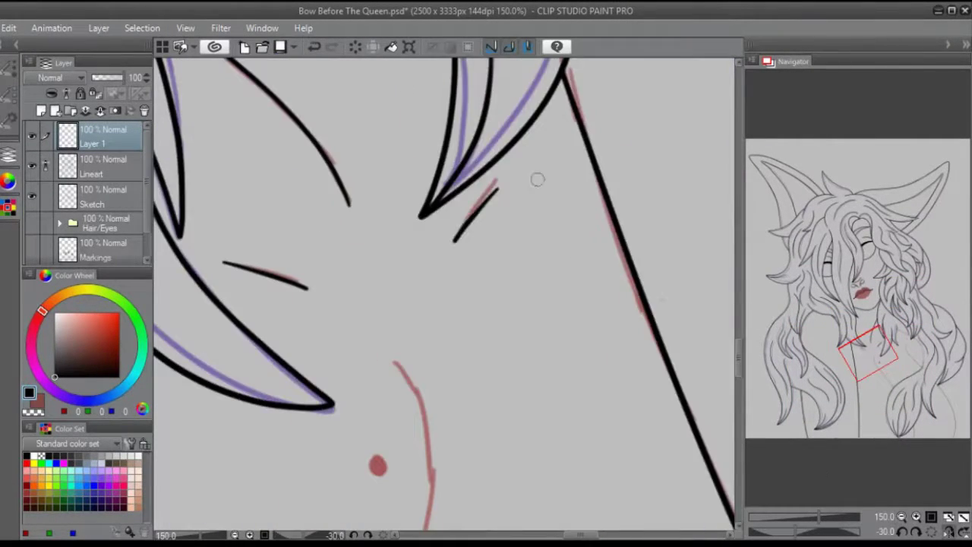
key(asciicircum)
key(asciicircum)
- Ink the curved chest line beside the mole and the short body line under the lower right hair lock
scroll(524, 239, down, 1)
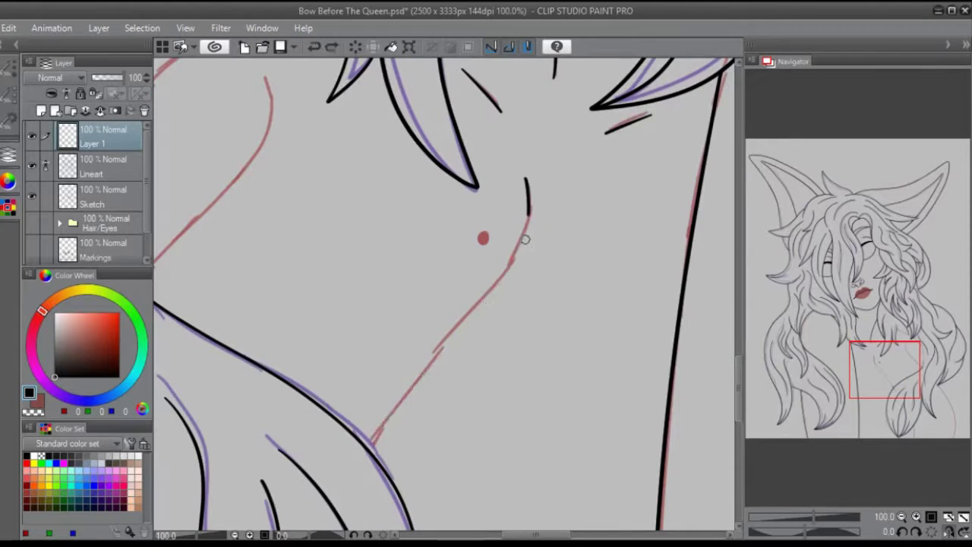
scroll(435, 266, down, 5)
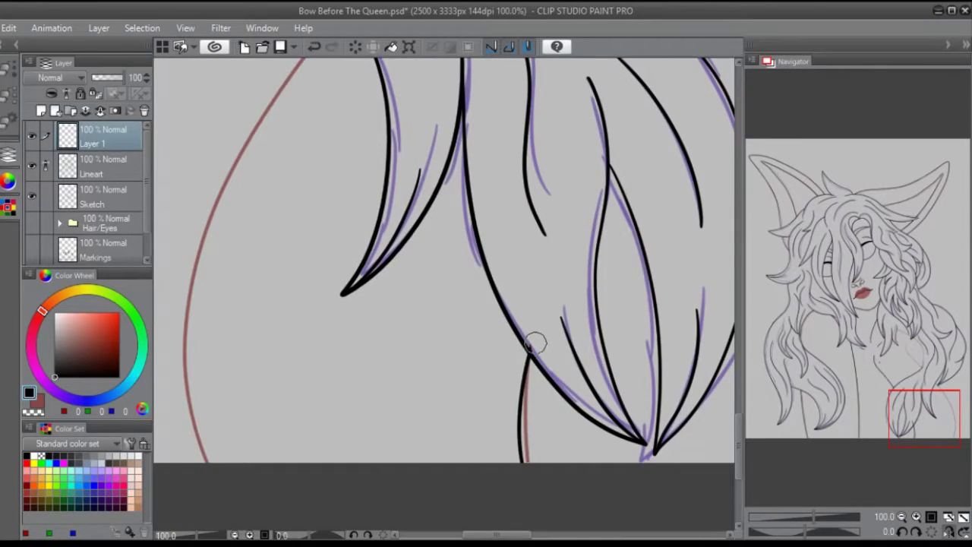
mouse_move(933, 402)
mouse_down()
mouse_move(942, 389)
mouse_move(928, 402)
mouse_up()
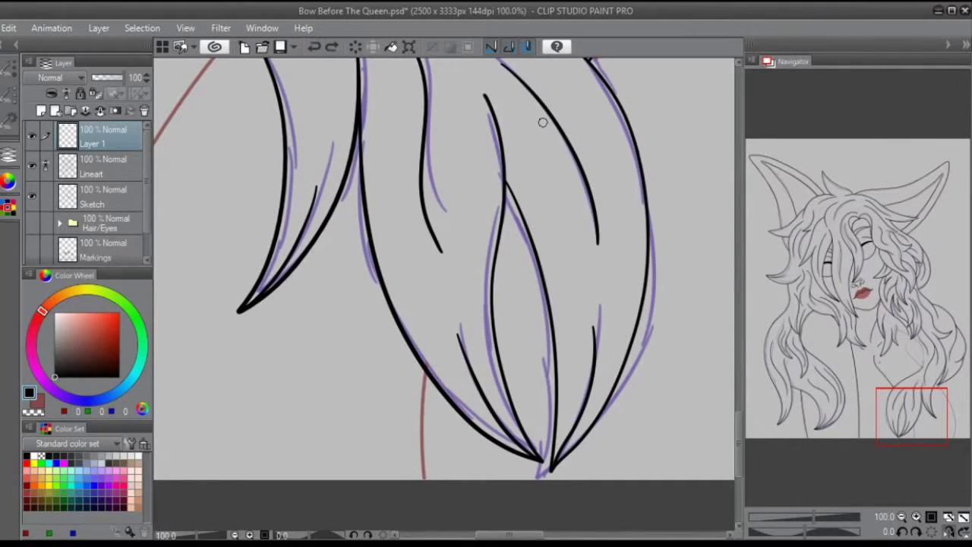
- Ink the inner arm crease on the figure's right side and the curved shoulder outline that meets it
drag(922, 357, 928, 342)
mouse_move(623, 228)
mouse_down()
mouse_move(531, 228)
mouse_move(601, 181)
mouse_up()
key(ctrl+d)
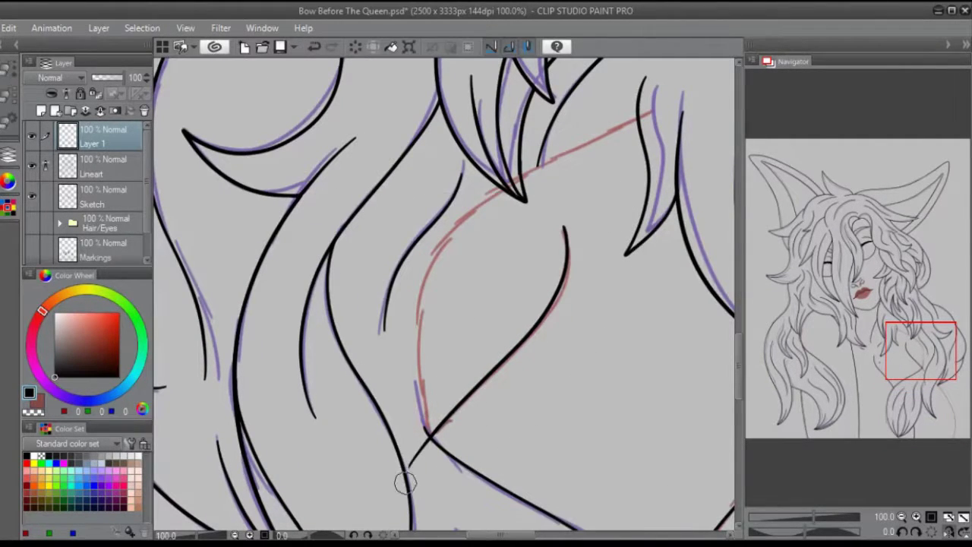
drag(651, 109, 414, 384)
scroll(570, 111, up, 3)
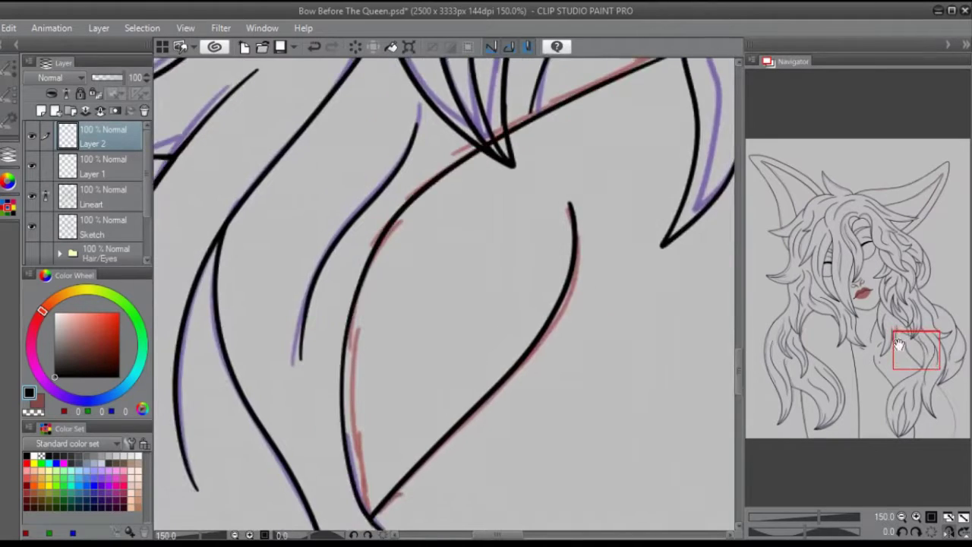
- Ink the outer arm curve from the right hair tips down to the canvas's bottom edge
scroll(486, 212, down, 2)
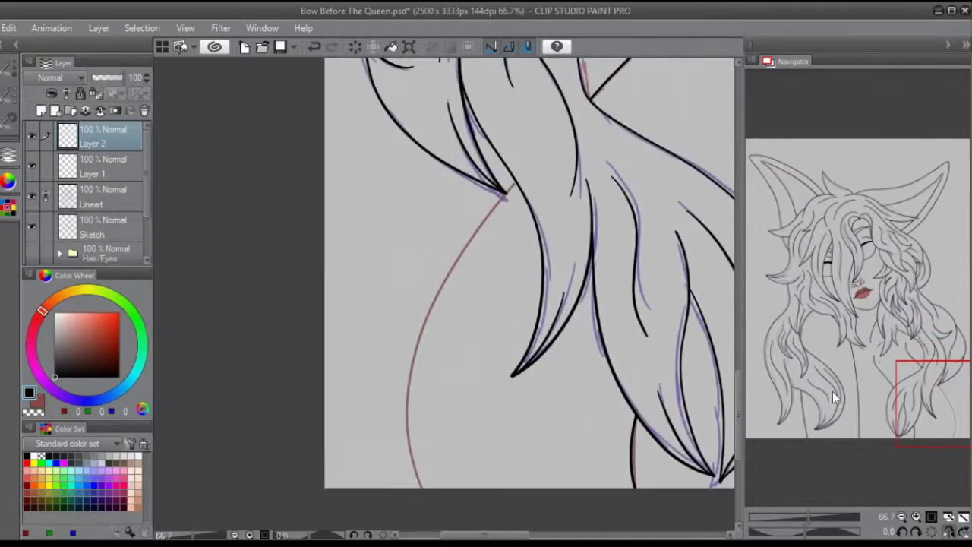
scroll(455, 311, up, 2)
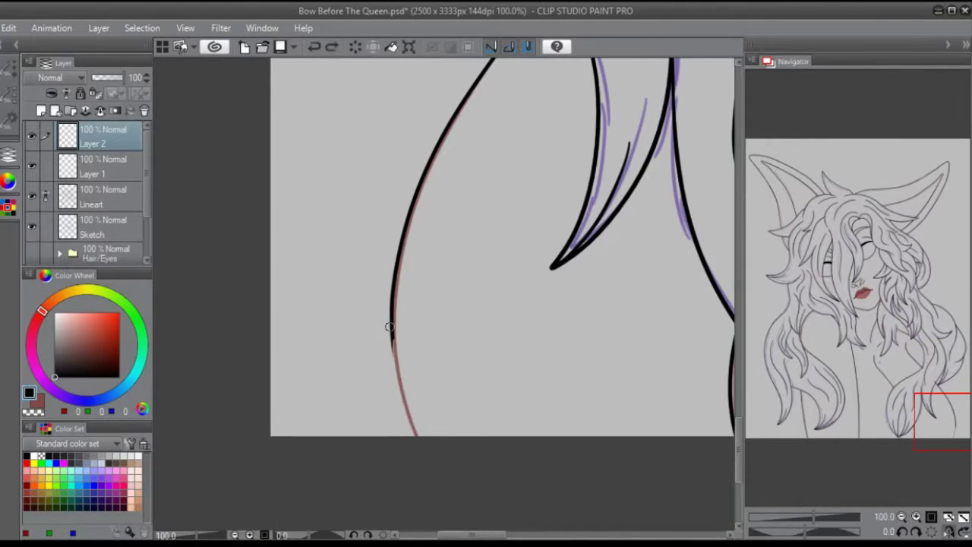
drag(390, 342, 417, 436)
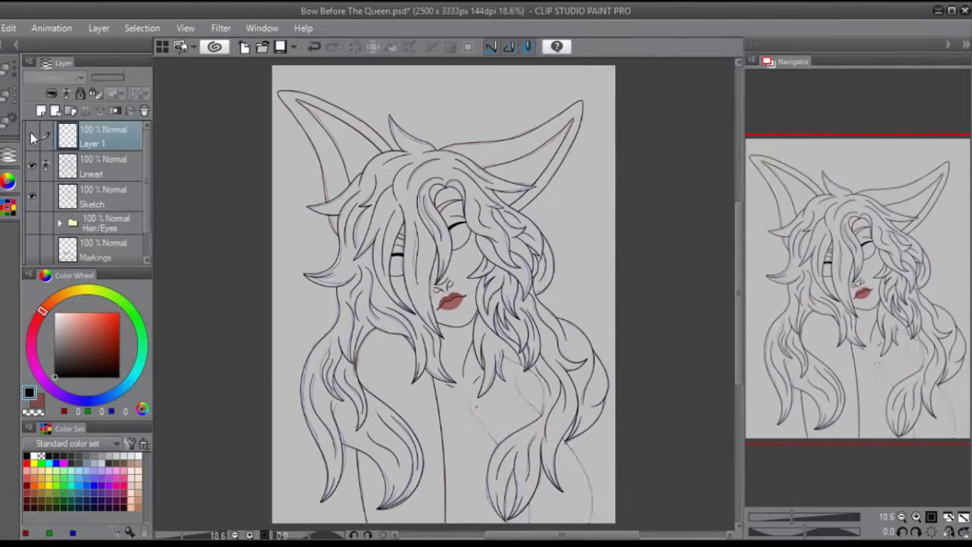
- Hide the sketch, duplicate the Lineart layer, and erase the extra body line under the lower right hair lock
click(31, 166)
scroll(517, 486, up, 3)
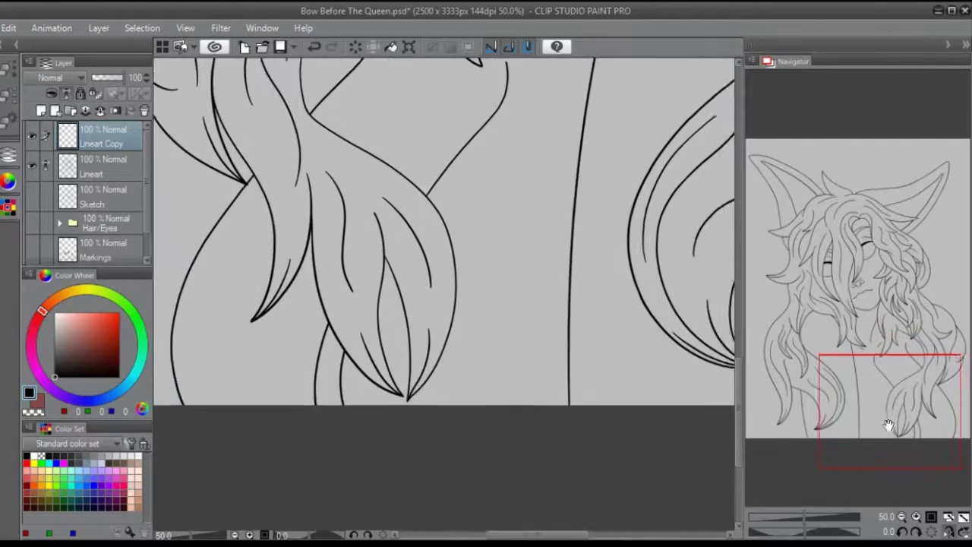
scroll(441, 369, up, 2)
scroll(441, 370, down, 5)
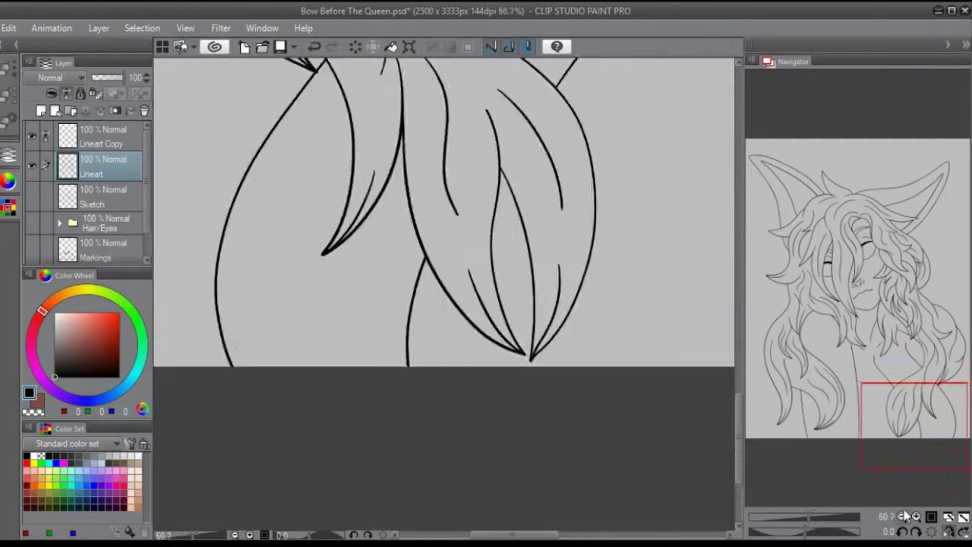
key(alt+bracketright)
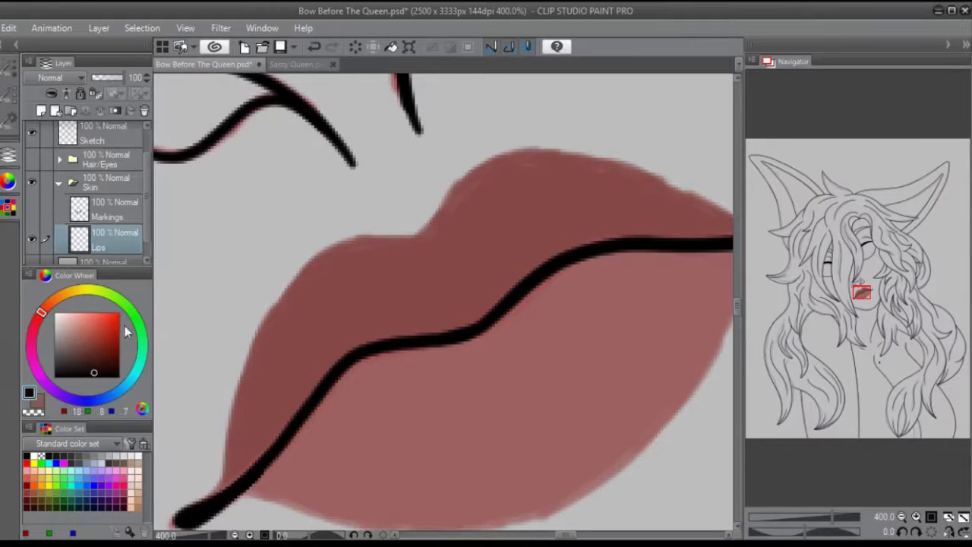
- Move the Sketch layer below the Skin folder and outline the upper lip in near-black on the Lips layer
scroll(185, 434, down, 3)
scroll(116, 234, down, 2)
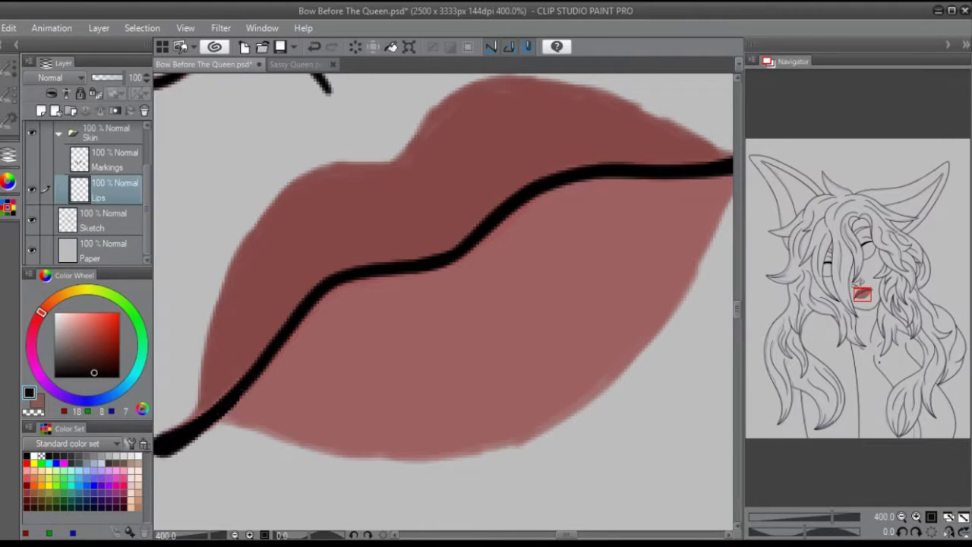
drag(224, 368, 338, 418)
key(minus)
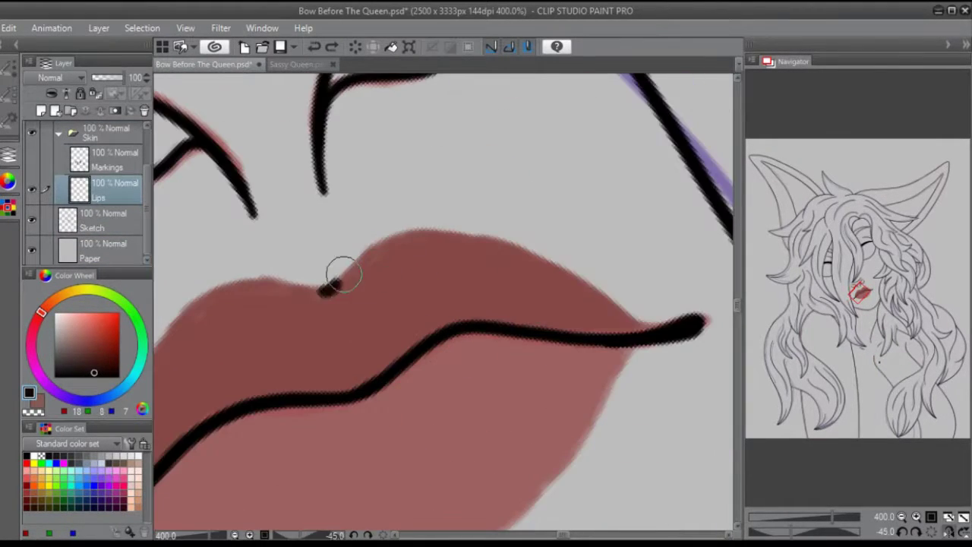
scroll(384, 273, up, 2)
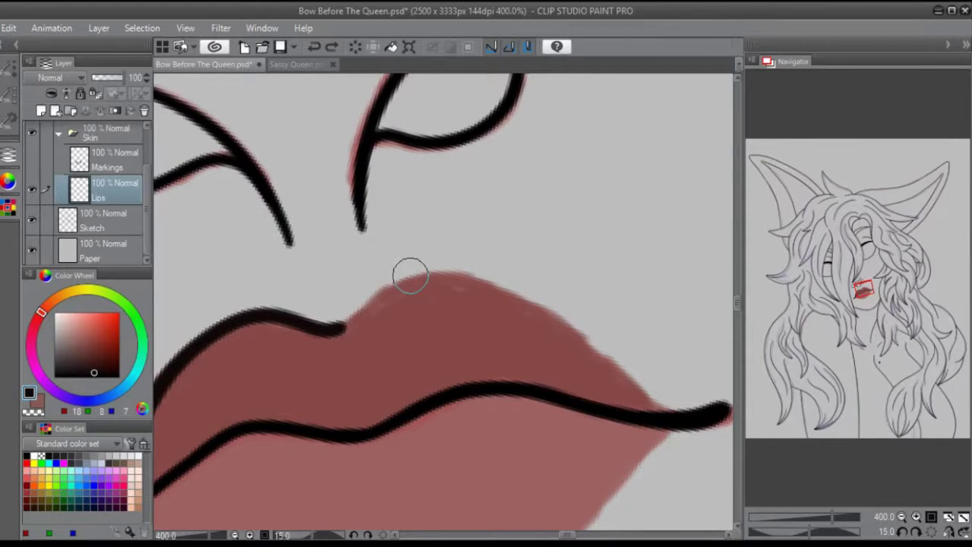
scroll(380, 304, down, 3)
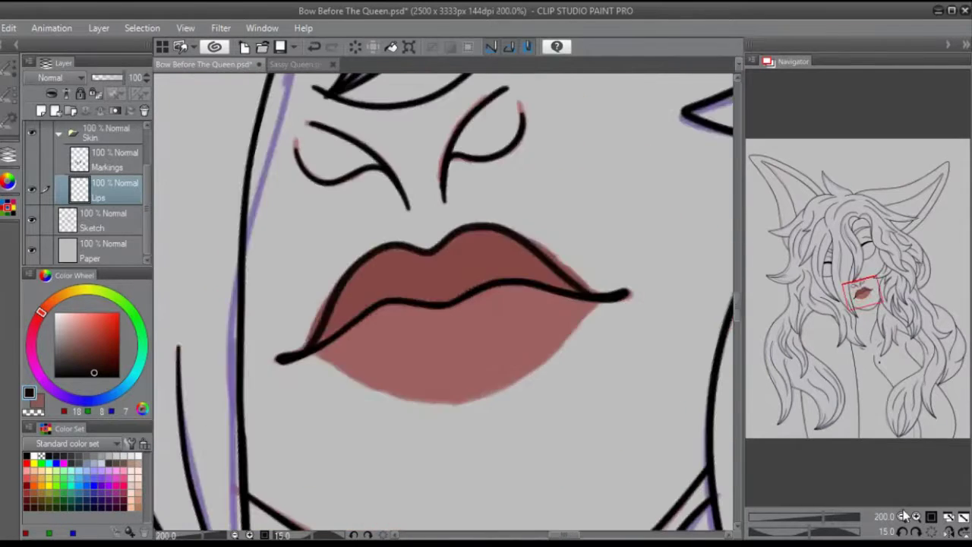
- Fill the upper lip with the near-black lip color and refine its edge toward the mouth corners
click(32, 220)
click(32, 220)
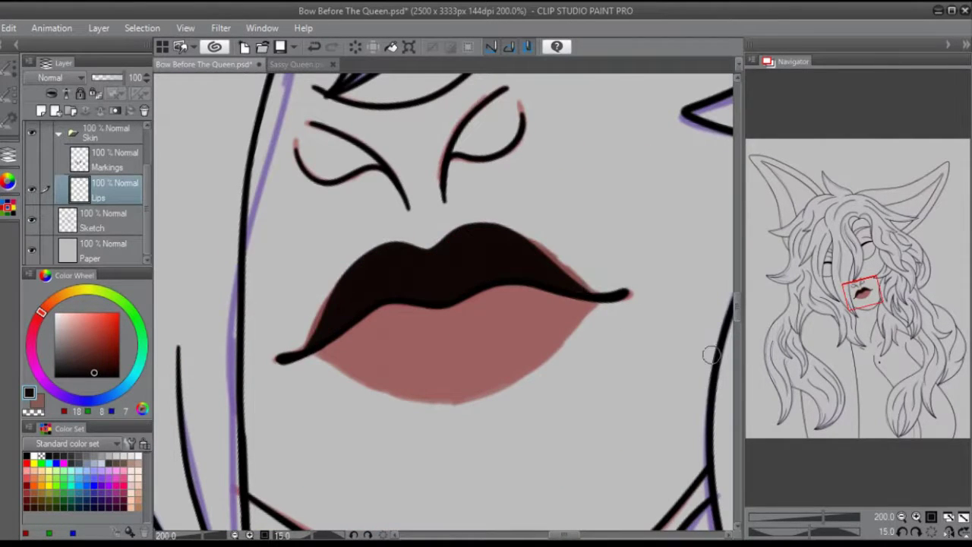
key(h)
scroll(377, 245, up, 2)
key(minus)
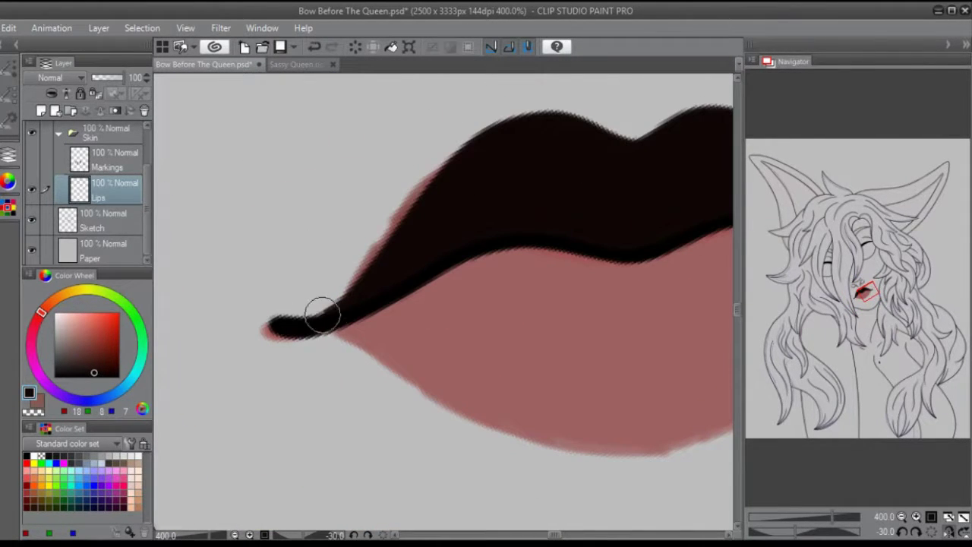
key(asciicircum)
key(asciicircum)
key(asciicircum)
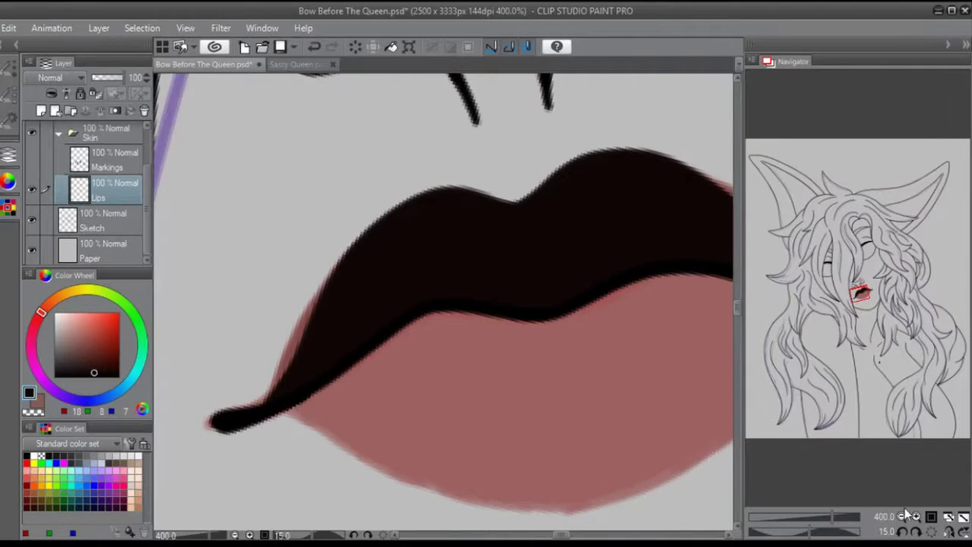
- Lower the Sketch layer's opacity to 61% and outline the lower lip in muted red-brown (136, 92, 86) on a new layer
click(99, 251)
mouse_move(121, 77)
mouse_down()
mouse_move(100, 78)
mouse_move(111, 78)
mouse_up()
click(107, 220)
drag(203, 391, 664, 380)
key(minus)
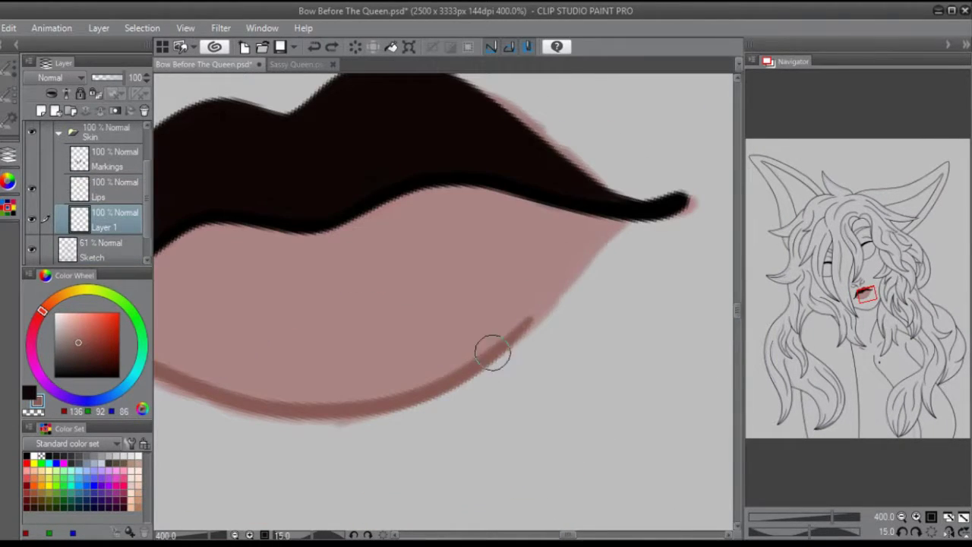
drag(493, 351, 631, 222)
- Complete the lower lip outline and fill the shape with the muted red-brown
key(minus)
key(minus)
key(minus)
key(minus)
click(417, 415)
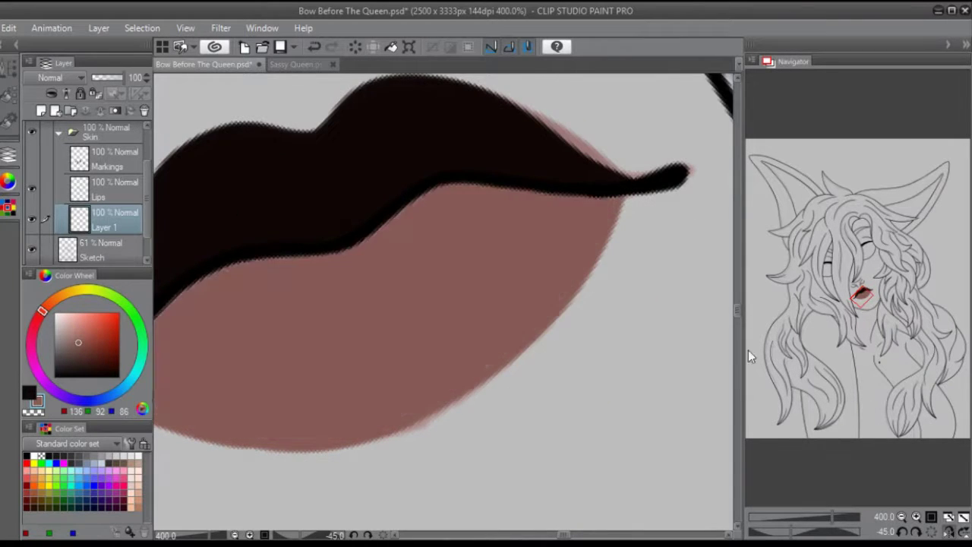
- Merge the lower lip layer with the Lips layer and delete the Sketch layer
key(asciicircum)
key(asciicircum)
key(asciicircum)
key(asciicircum)
key(asciicircum)
key(ctrl+minus)
click(106, 189)
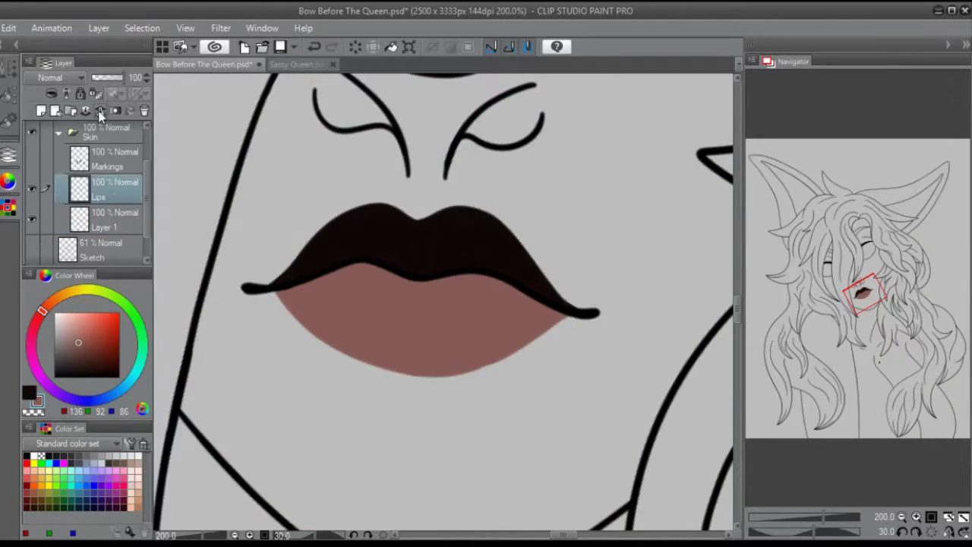
click(58, 132)
click(932, 516)
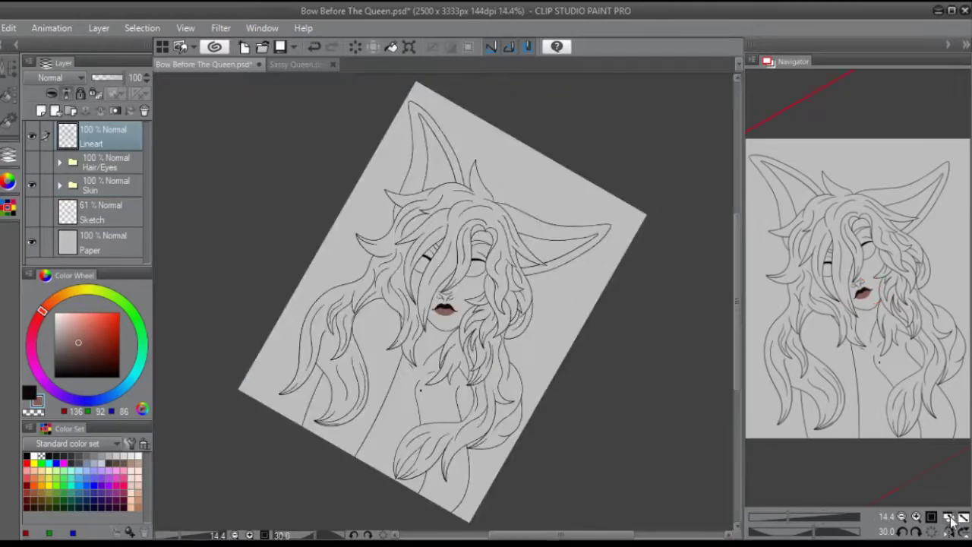
click(934, 523)
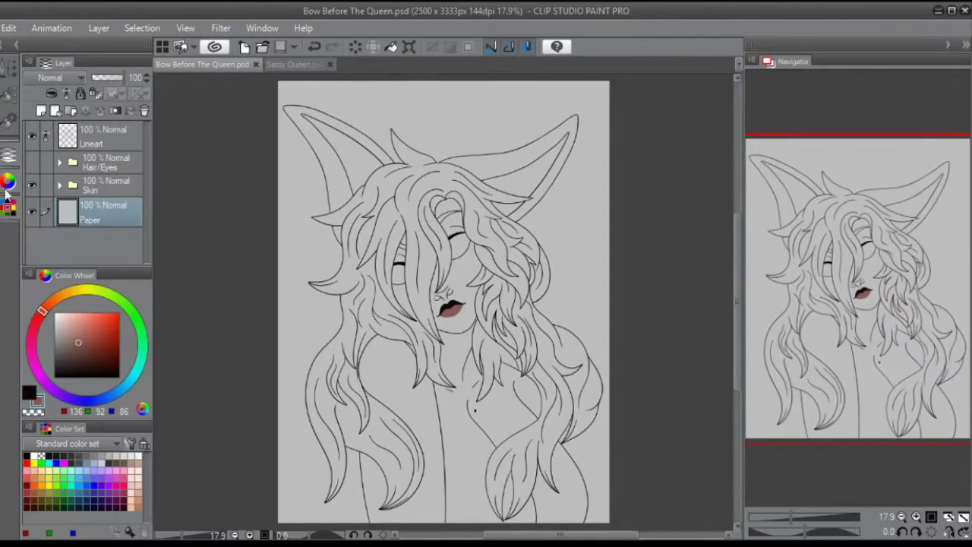
- Select the character's whole silhouette along the lineart and clear that area from the Paper layer
scroll(904, 372, up, 10)
drag(904, 375, 783, 417)
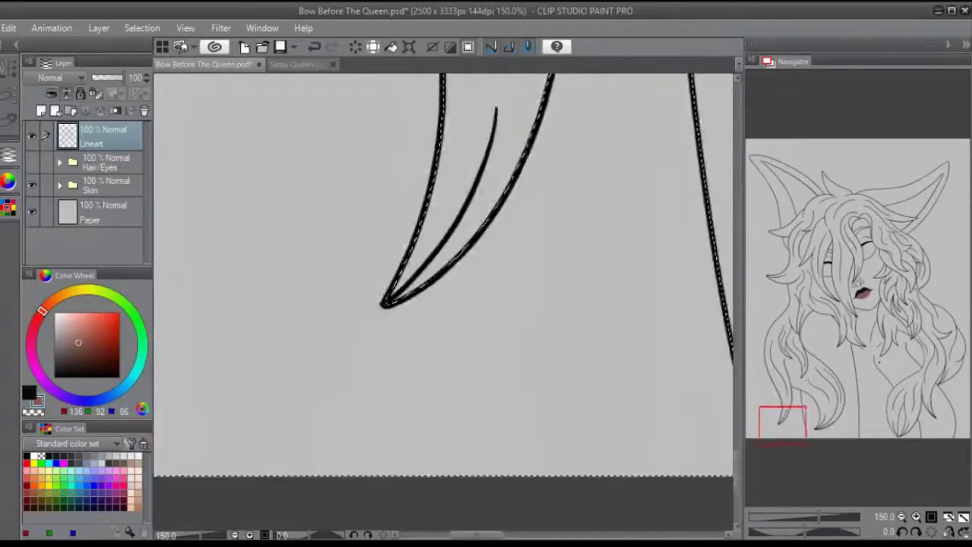
key(ctrl+0)
click(98, 212)
key(Delete)
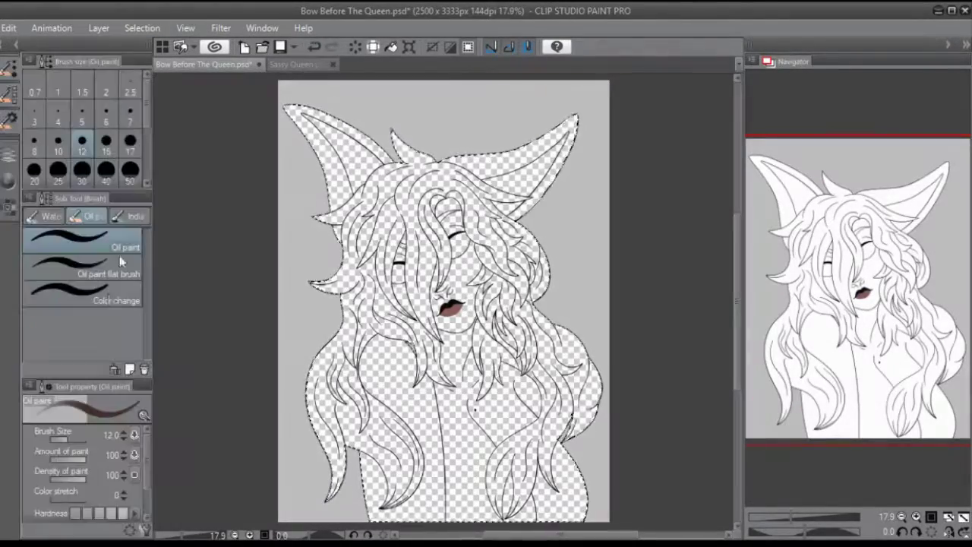
- Fill the silhouette with dark brown skin (68, 46, 43) and color both eyes with peach irises and white highlights
drag(326, 152, 391, 499)
key(ctrl+alt+0)
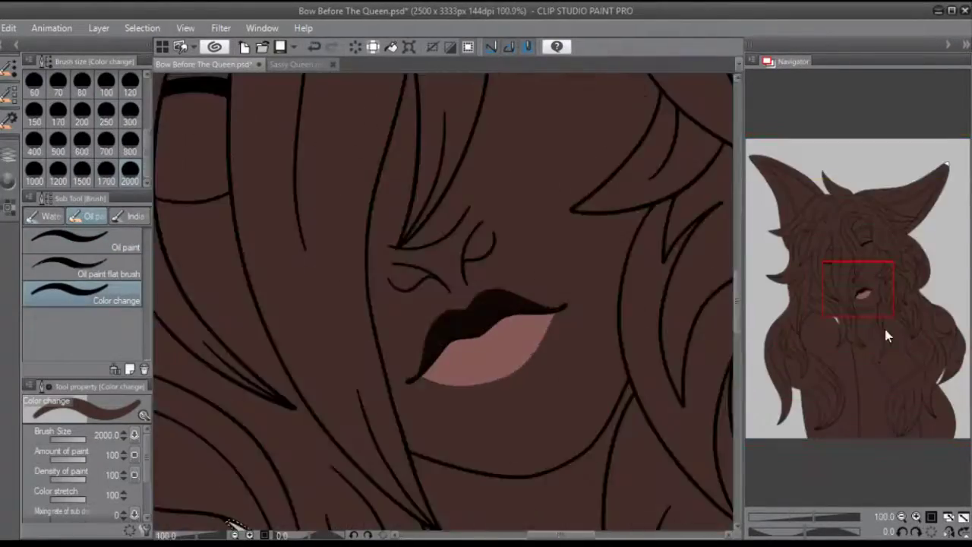
key(w)
key(b)
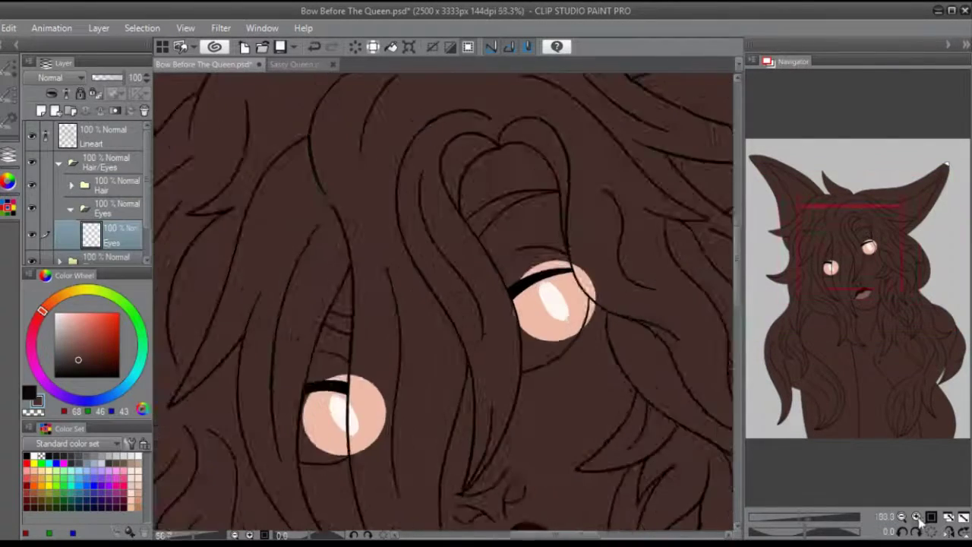
- Fill the uncolored ear tip on the Skin layer with the dark brown skin color
scroll(868, 435, up, 4)
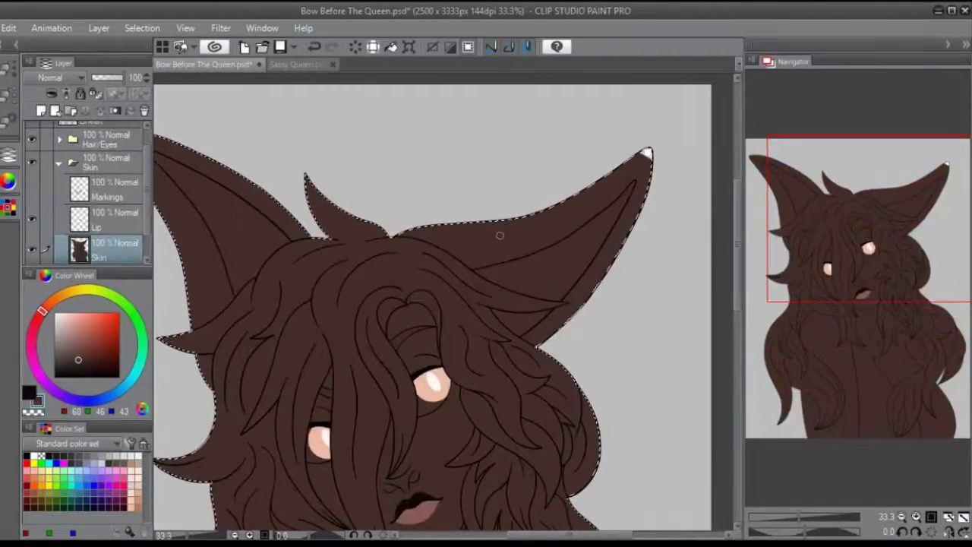
click(905, 518)
click(904, 517)
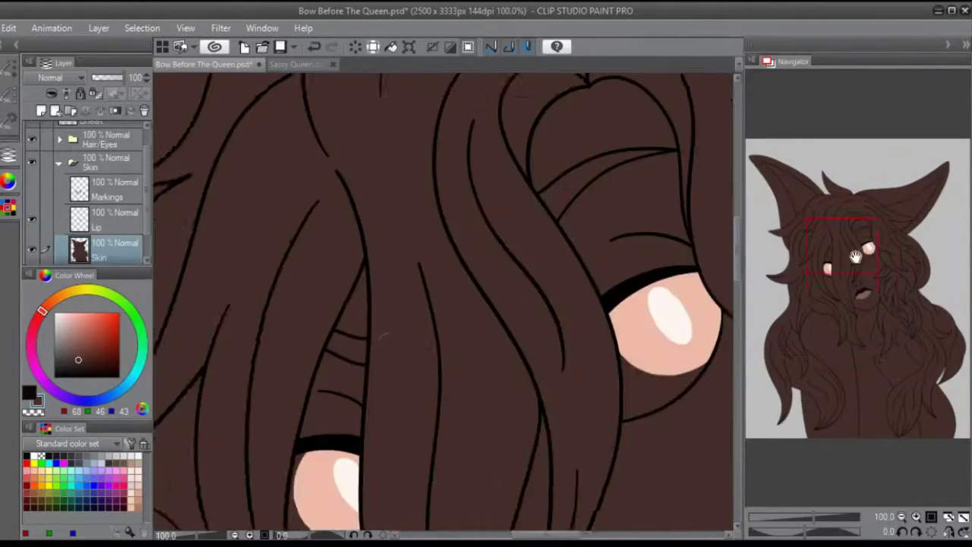
- On a Details layer above the Skin folder, fill the inner ears light pink (255, 192, 192), and fill the eye whites with white
click(917, 517)
click(59, 163)
click(107, 188)
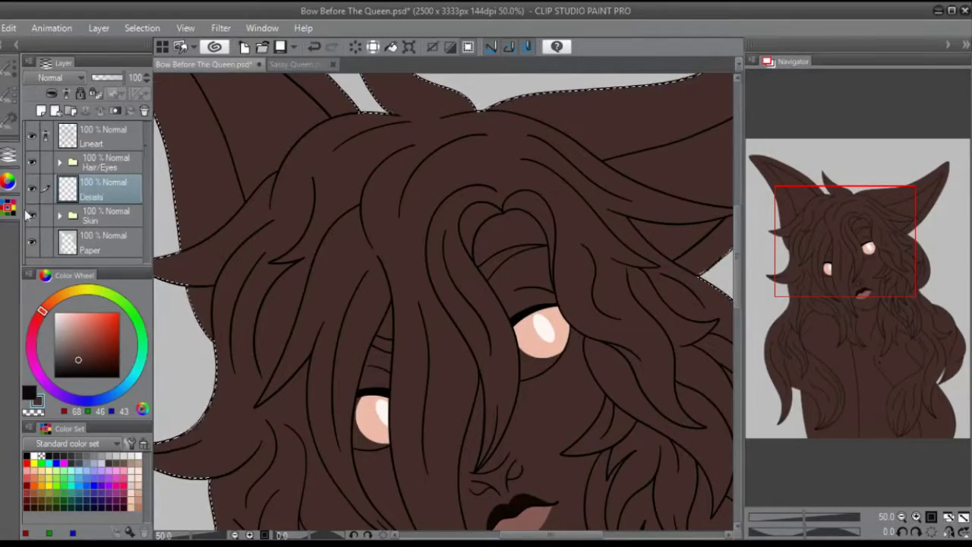
drag(838, 233, 845, 255)
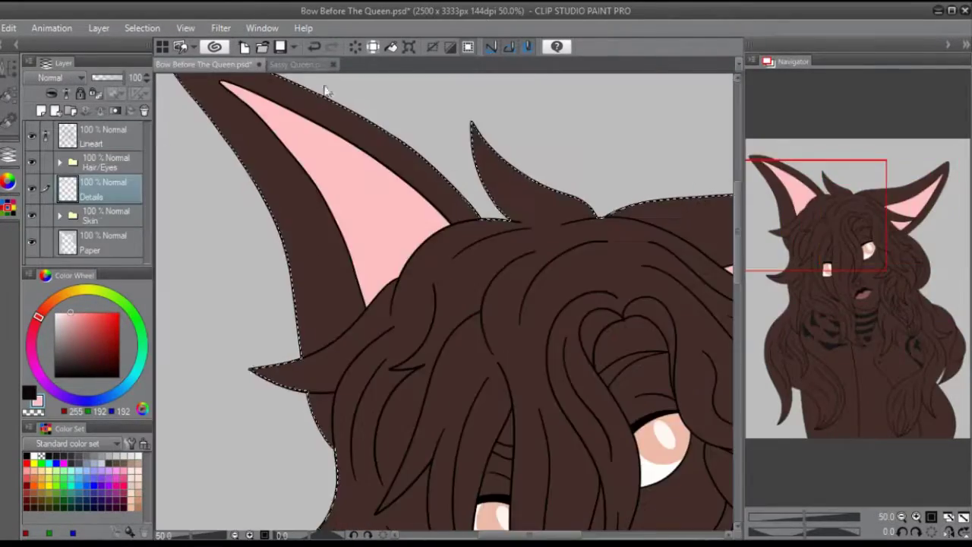
- Consult Sassy Queen.psd for the hair color and fill most of the hair on the Hair layer with dark brown (38, 23, 17)
click(258, 64)
click(196, 65)
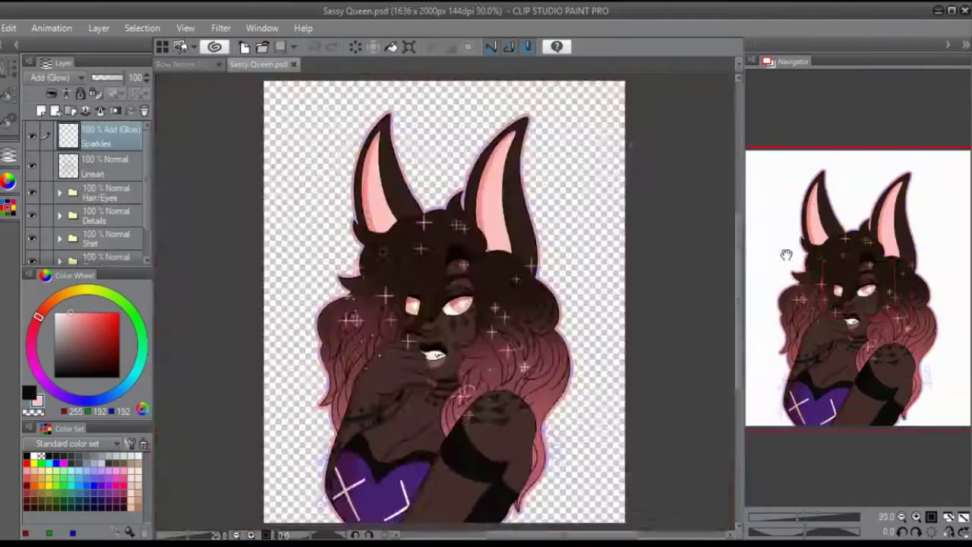
scroll(874, 338, up, 5)
drag(873, 338, 901, 431)
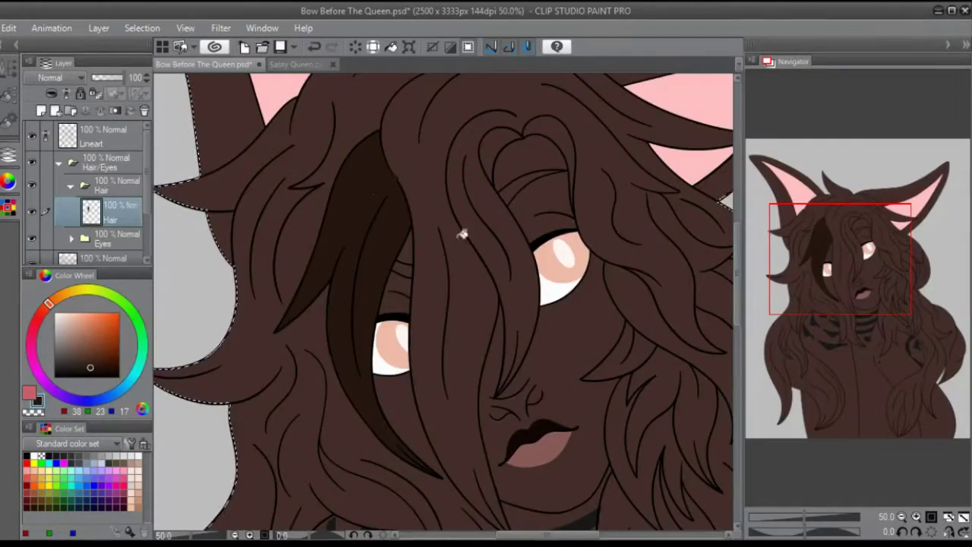
drag(828, 236, 888, 277)
scroll(536, 271, up, 4)
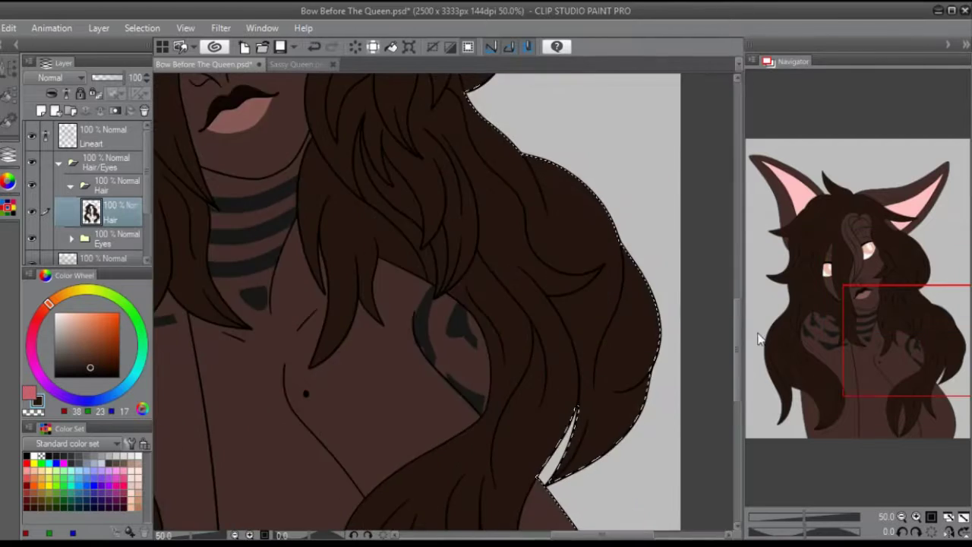
- Hide the Skin folder and fill the remaining gaps in the hair beside the shoulder and cheek with dark brown
key(b)
mouse_move(939, 374)
mouse_down()
mouse_move(955, 403)
mouse_move(921, 358)
mouse_up()
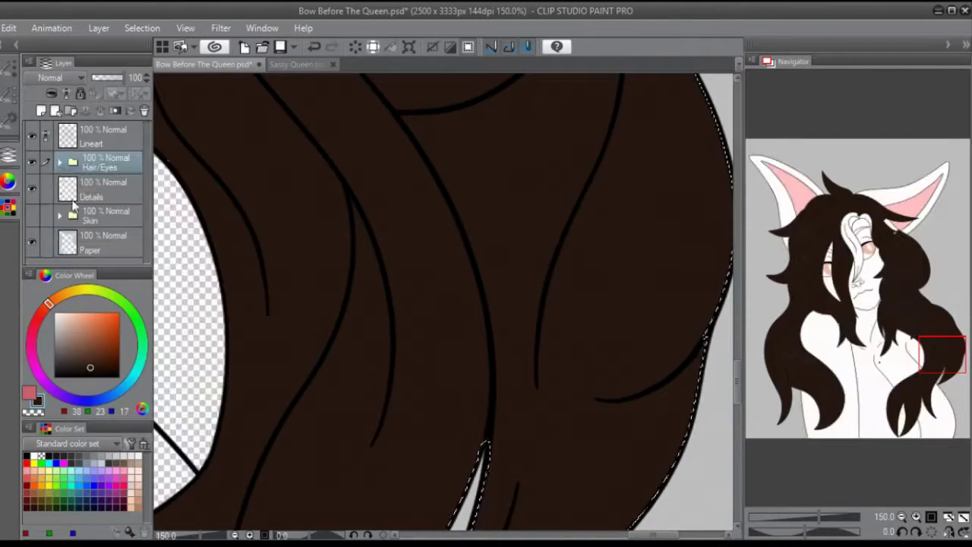
scroll(554, 119, down, 2)
click(934, 321)
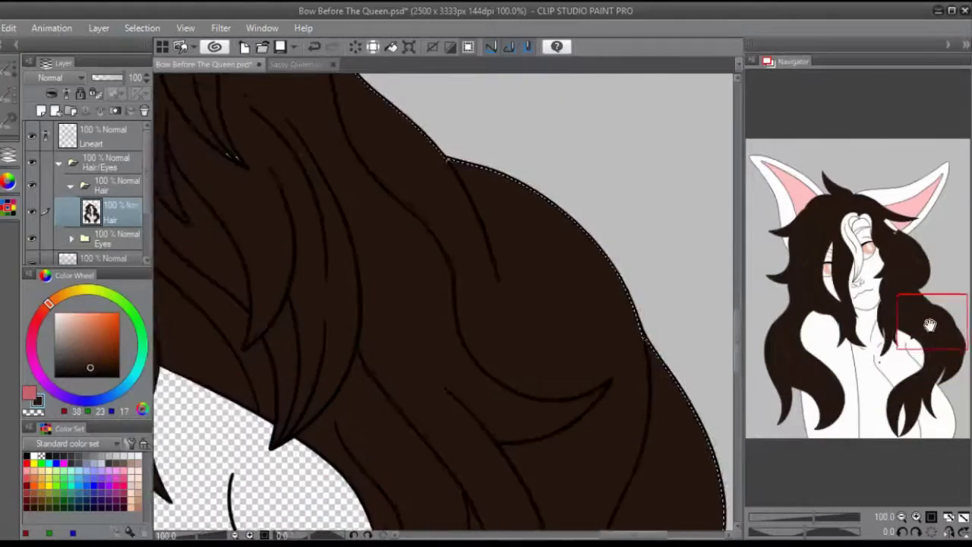
drag(933, 321, 894, 324)
drag(483, 475, 600, 207)
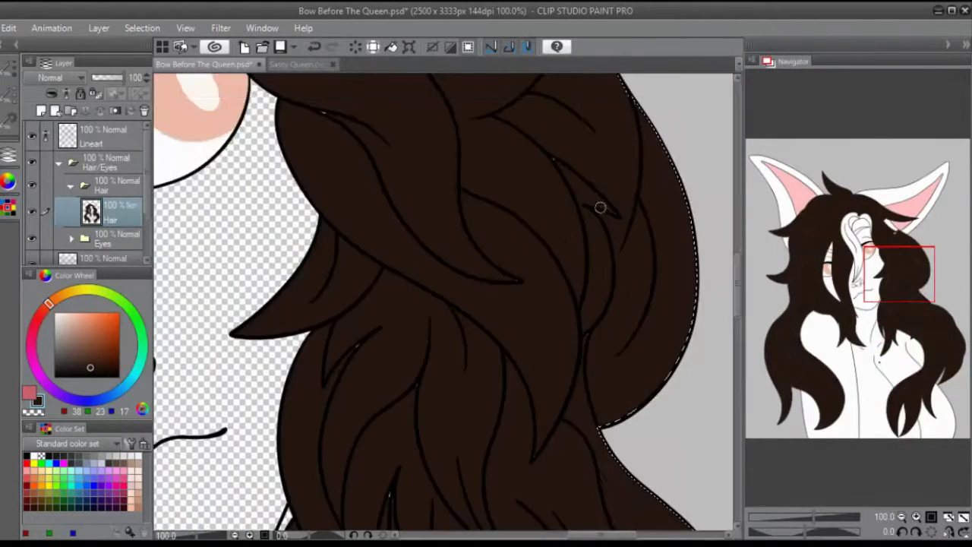
drag(426, 366, 380, 230)
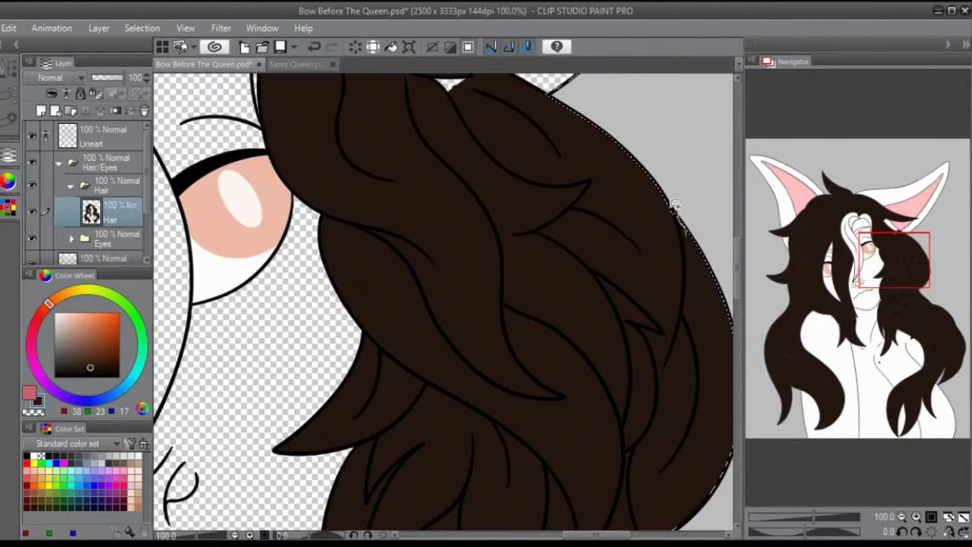
- Fill the curled forelock over the face with the dark brown hair color and touch up the locks down to the chest
drag(675, 205, 776, 439)
drag(215, 198, 423, 156)
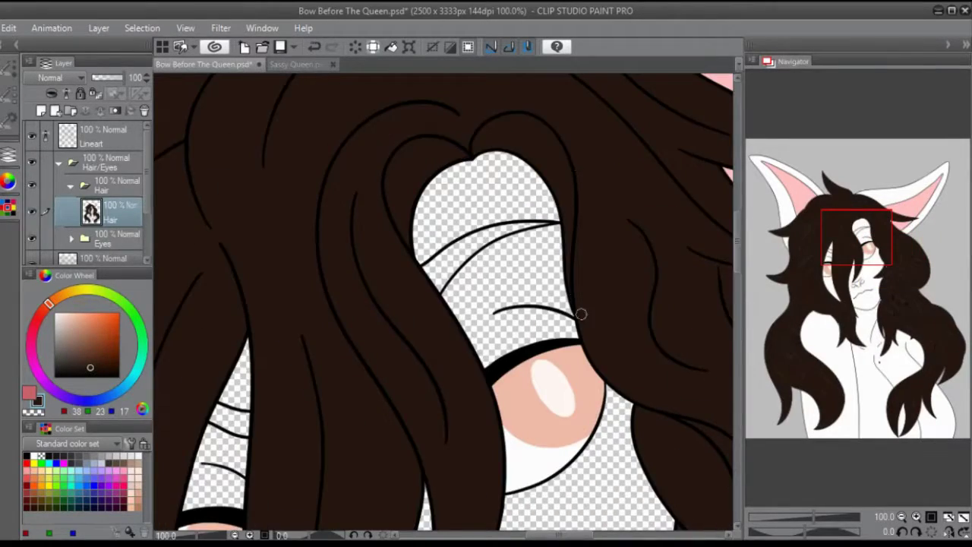
drag(581, 314, 634, 84)
drag(532, 456, 585, 463)
drag(585, 524, 586, 356)
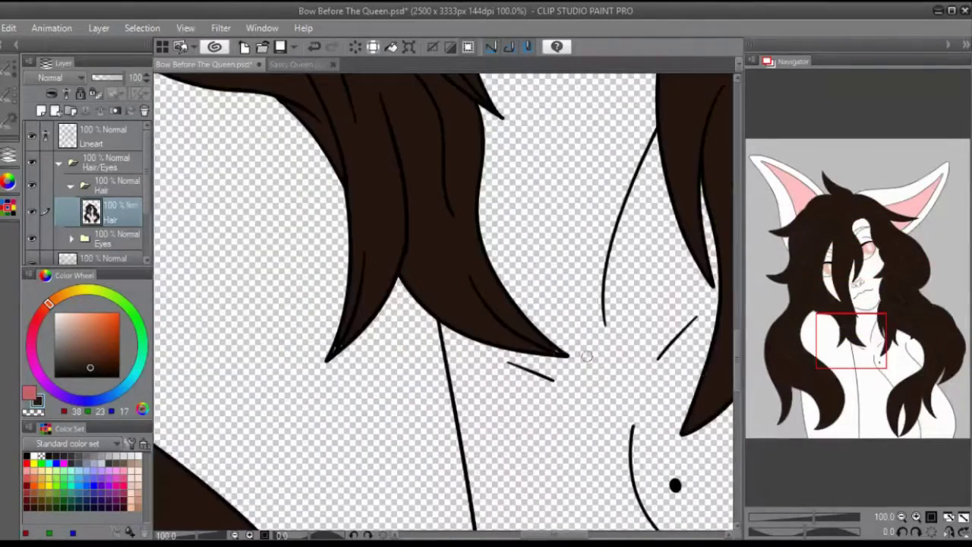
- Redraw the black outlines where the hair locks meet beside the neck on a new layer and merge it into Lineart
mouse_move(851, 340)
mouse_down()
mouse_move(807, 256)
mouse_move(835, 310)
mouse_up()
key(b)
key(asciicircum)
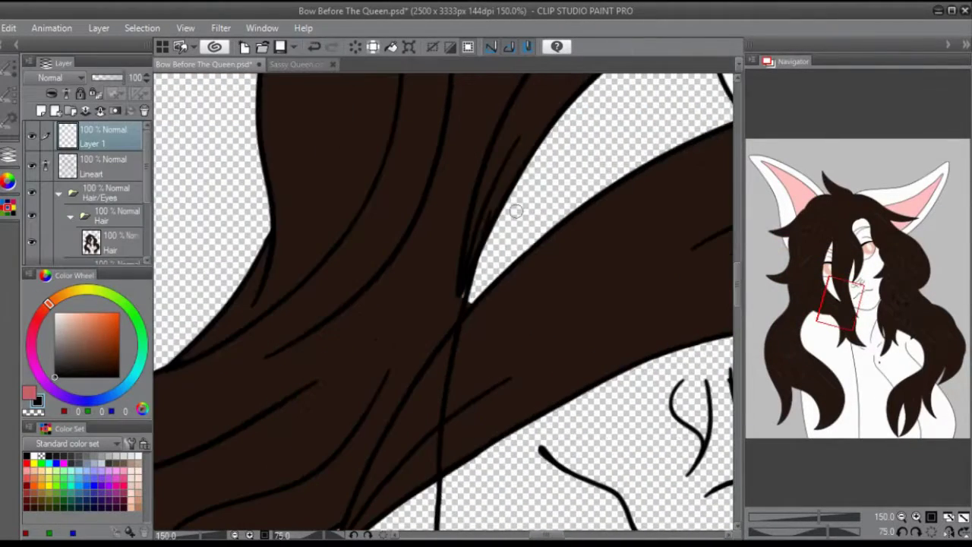
click(102, 111)
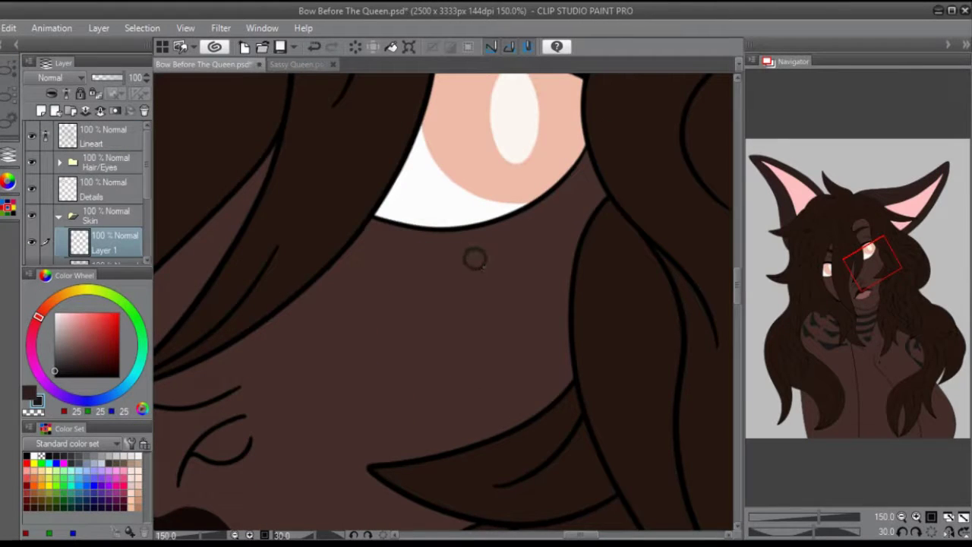
- Paint a near-black (25, 25, 25) dot and triangle marking below the eye on a new Skin layer and duplicate it toward the nose
click(475, 259)
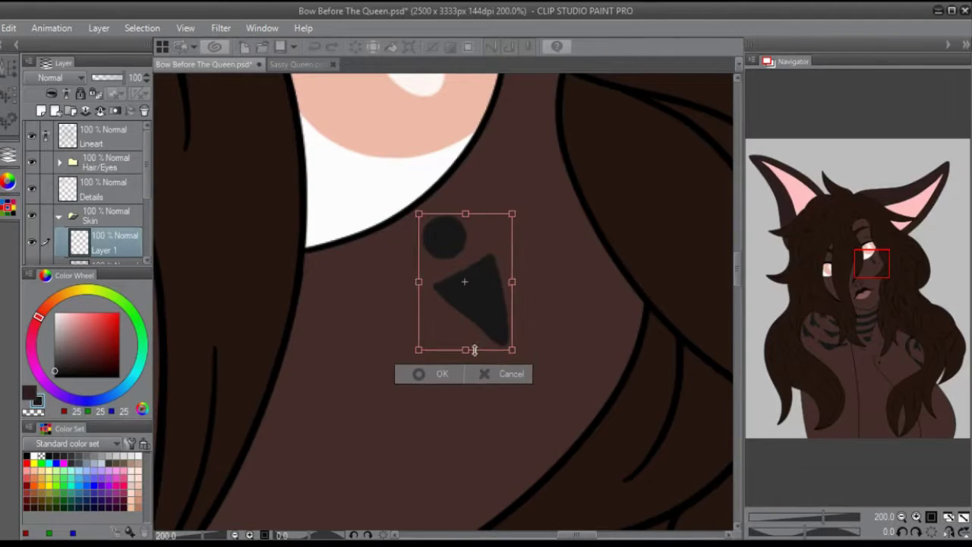
key(Return)
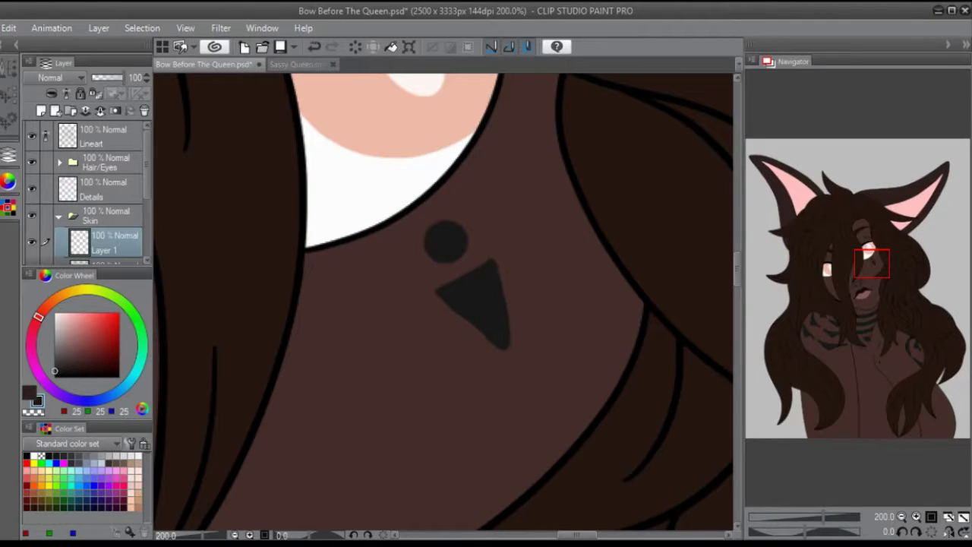
key(ctrl+c)
key(ctrl+v)
drag(369, 330, 346, 353)
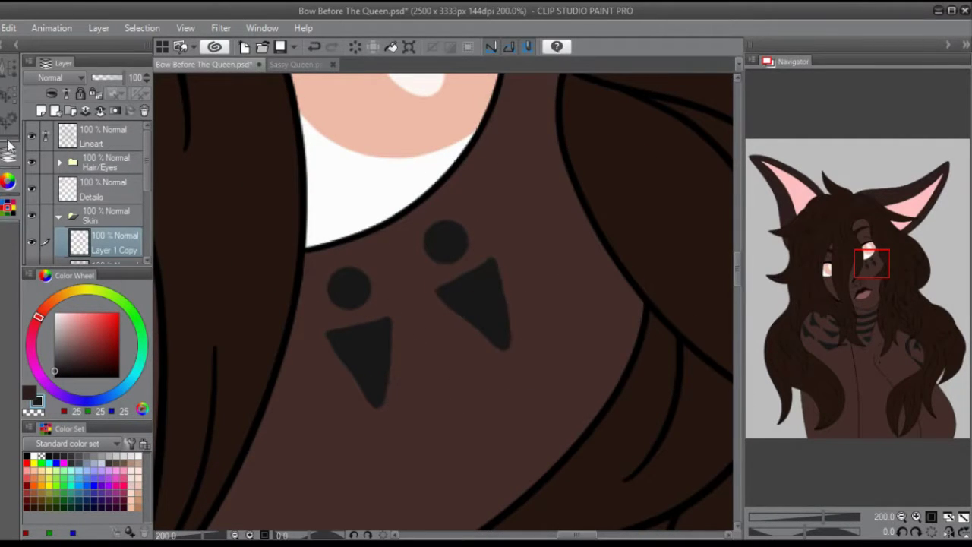
- Duplicate and transform the dot and triangle markings so that three curve beneath each eye
key(ctrl+t)
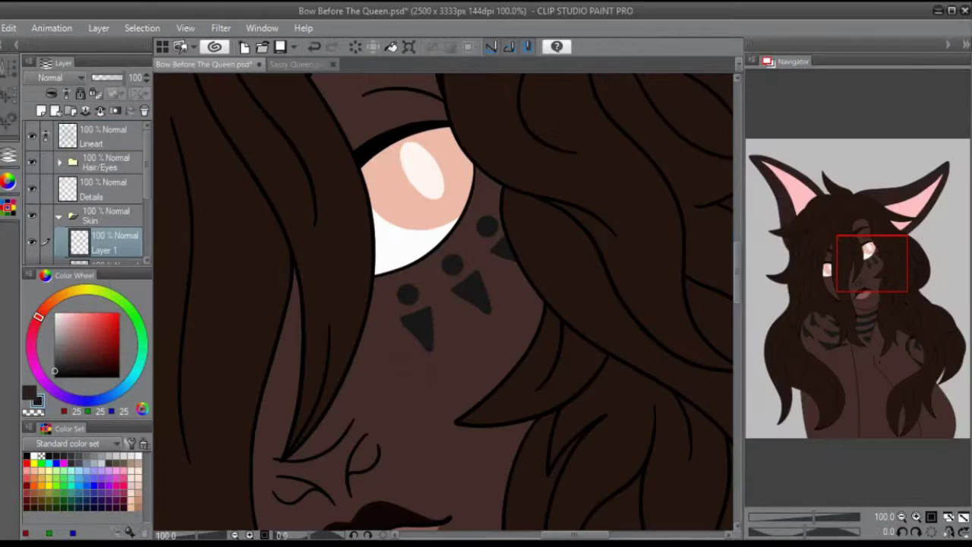
drag(554, 188, 512, 152)
key(Return)
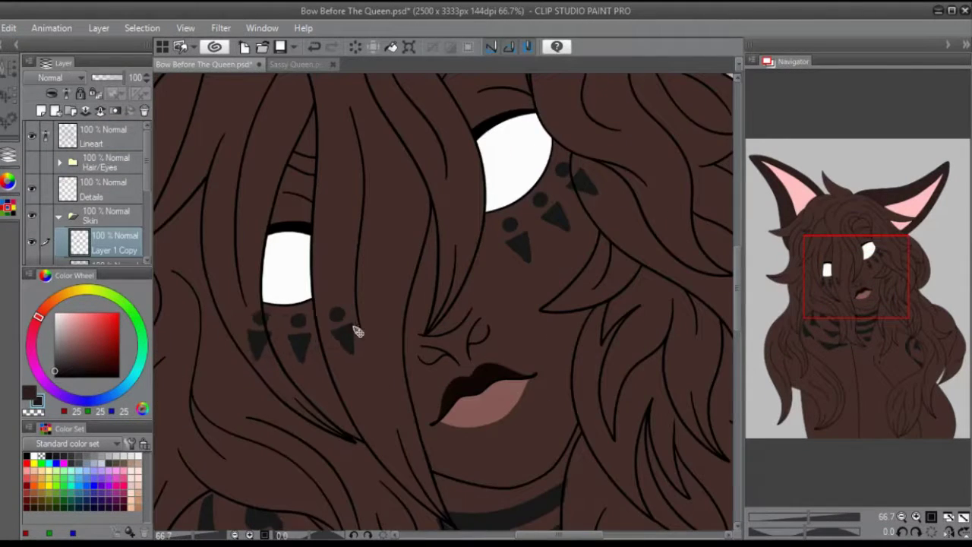
key(minus)
key(minus)
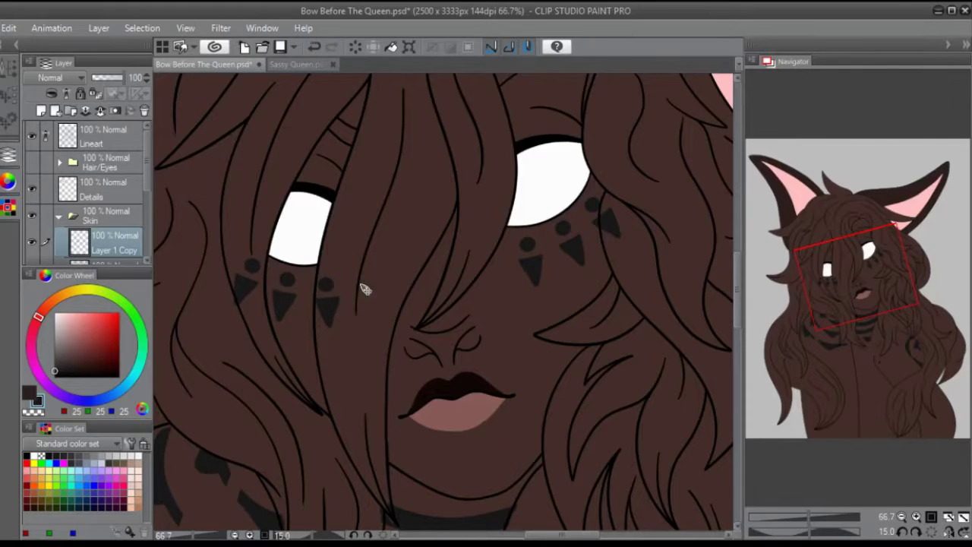
- Merge the facial dots and triangles into the Markings layer and show the Hair/Eyes folder again
click(855, 218)
drag(854, 218, 859, 260)
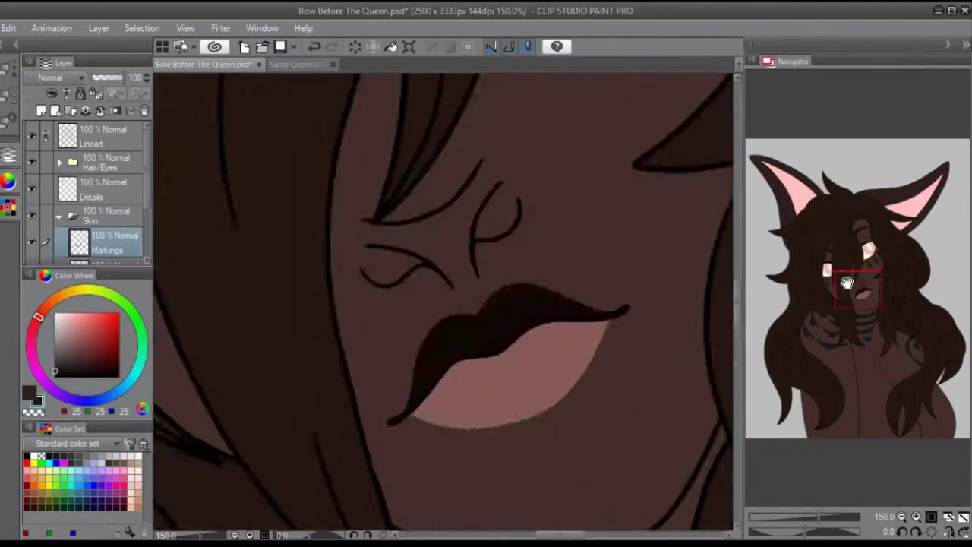
click(914, 517)
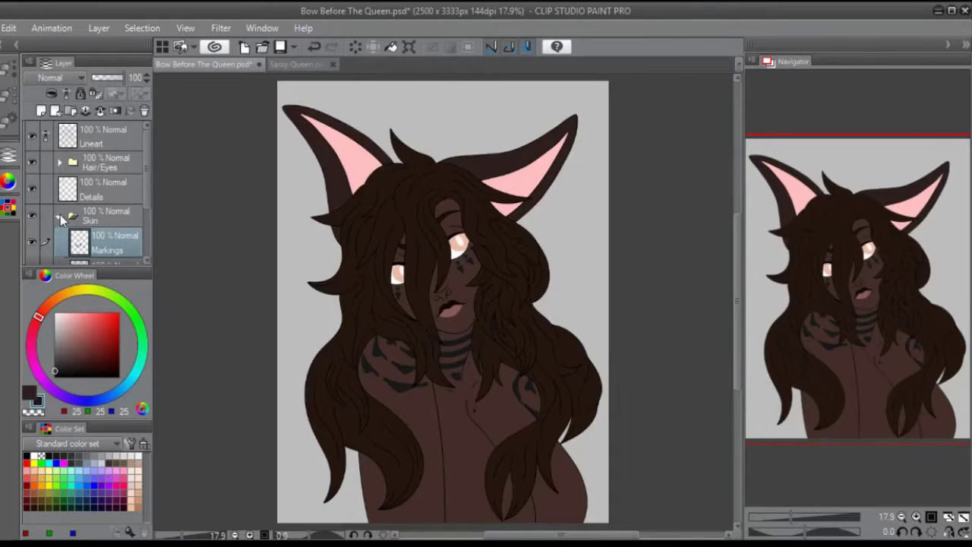
- Paint the hair ends coral pink with the Color change brush and blend them upward into the dark brown at brush size 800
click(289, 66)
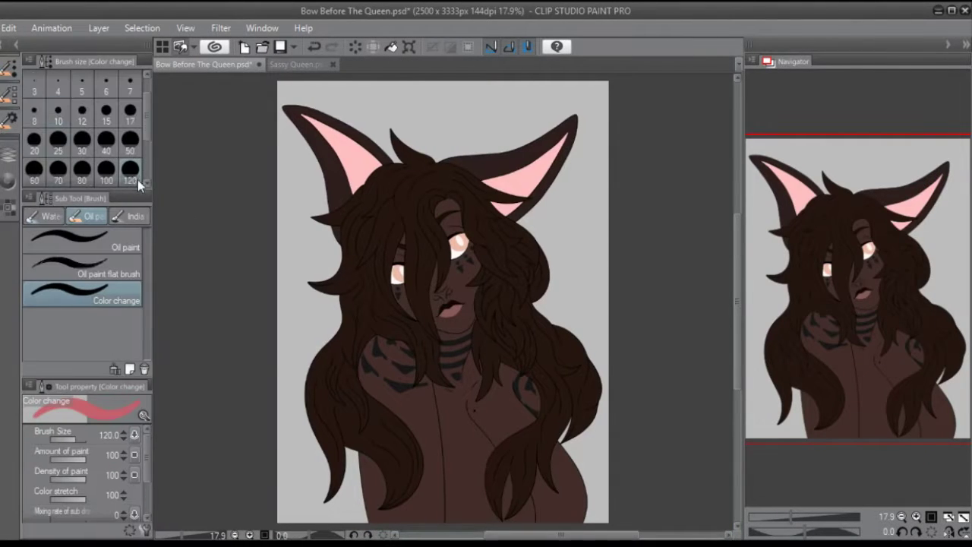
drag(581, 395, 472, 436)
key(j)
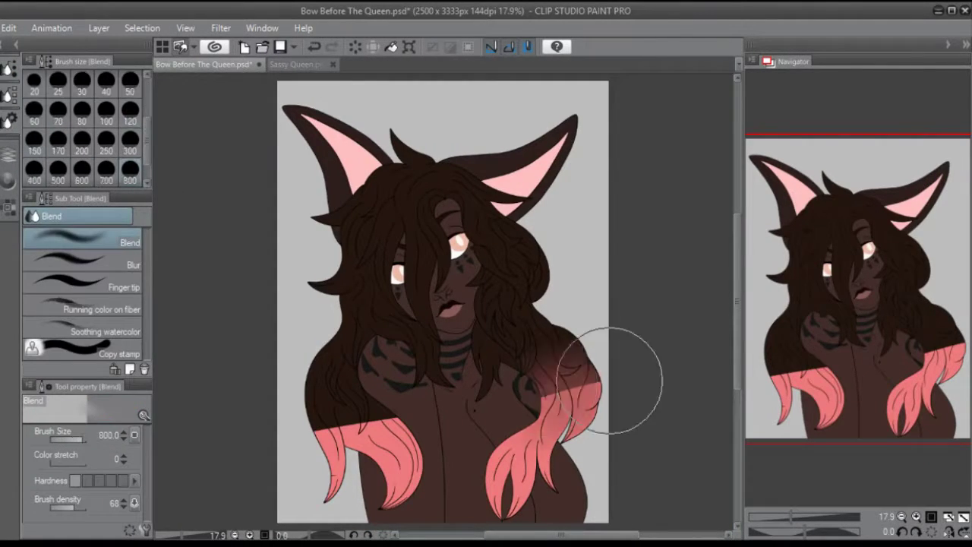
mouse_move(608, 369)
mouse_down()
mouse_move(492, 313)
mouse_move(561, 389)
mouse_move(516, 264)
mouse_move(591, 392)
mouse_move(534, 334)
mouse_move(529, 227)
mouse_move(397, 392)
mouse_move(429, 294)
mouse_move(407, 433)
mouse_move(379, 299)
mouse_move(397, 475)
mouse_move(387, 494)
mouse_move(338, 414)
mouse_move(375, 380)
mouse_move(399, 336)
mouse_move(358, 323)
mouse_up()
scroll(541, 349, up, 6)
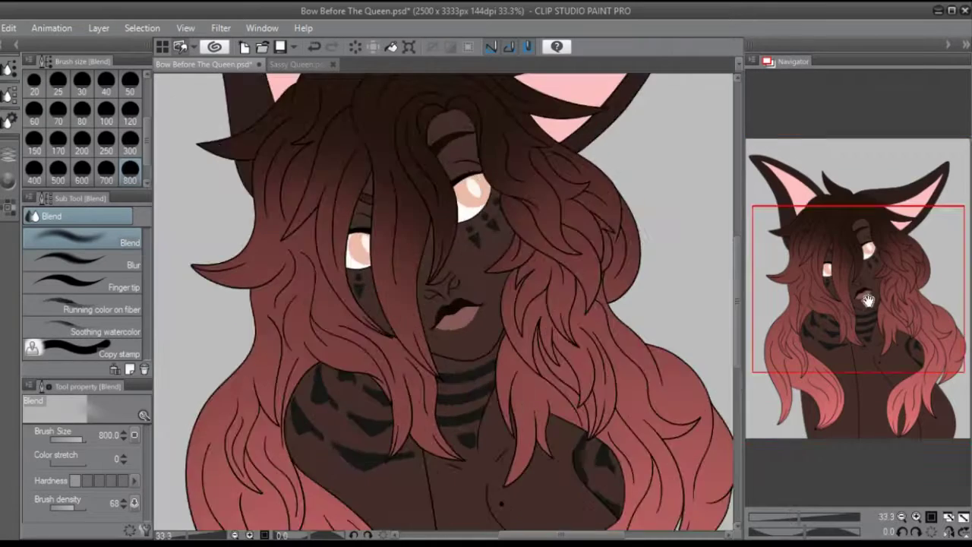
- Paint the hair gaps around the forehead darker brown (25, 16, 12) on a separate layer in the Hair folder
key(e)
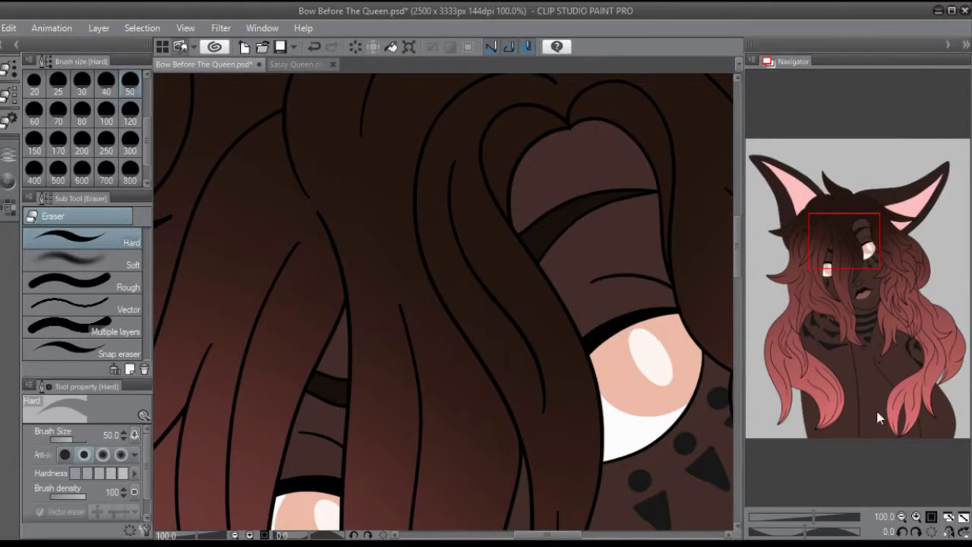
key(F7)
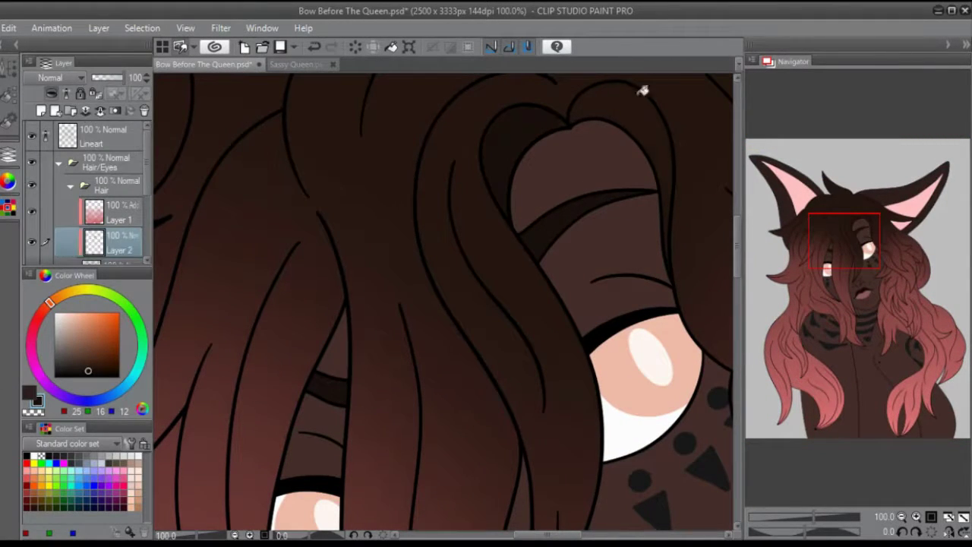
key(F7)
- Shade the upper irises pink (227, 150, 163) on a Multiply layer in the Eyes folder and duplicate that shading
key(b)
key(F7)
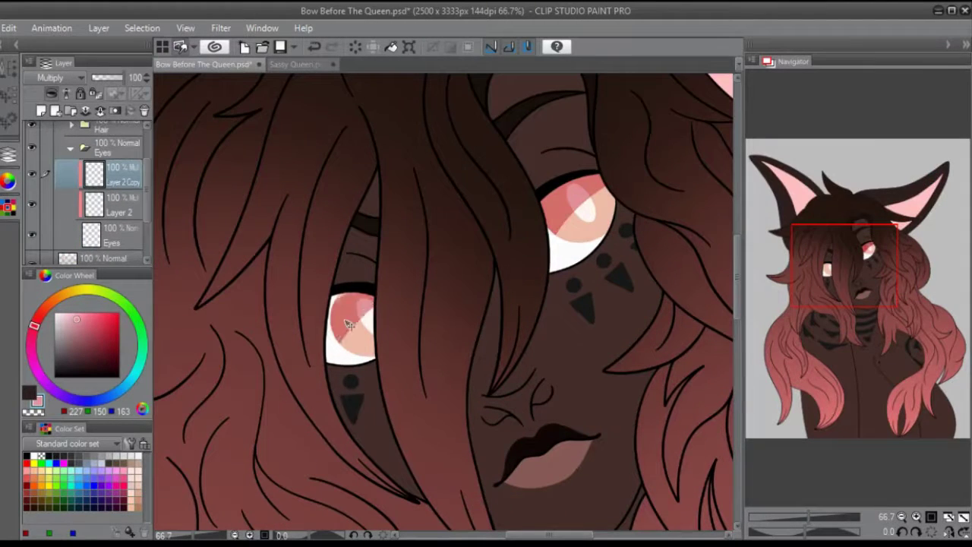
key(ctrl+t)
drag(427, 278, 426, 272)
key(Escape)
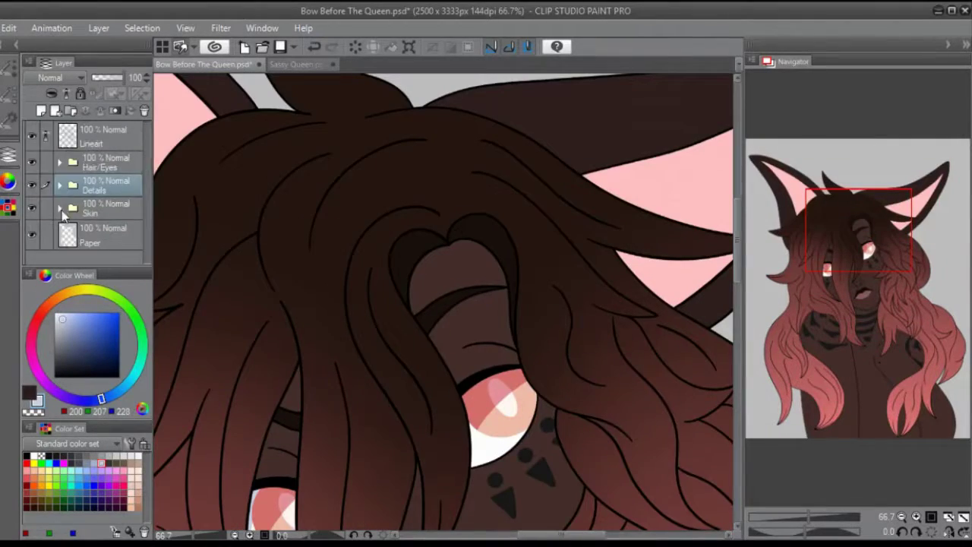
- Shade the forehead and cheek skin beside the hair in peach (239, 187, 168) on a clipped Multiply layer in the Skin folder
click(60, 207)
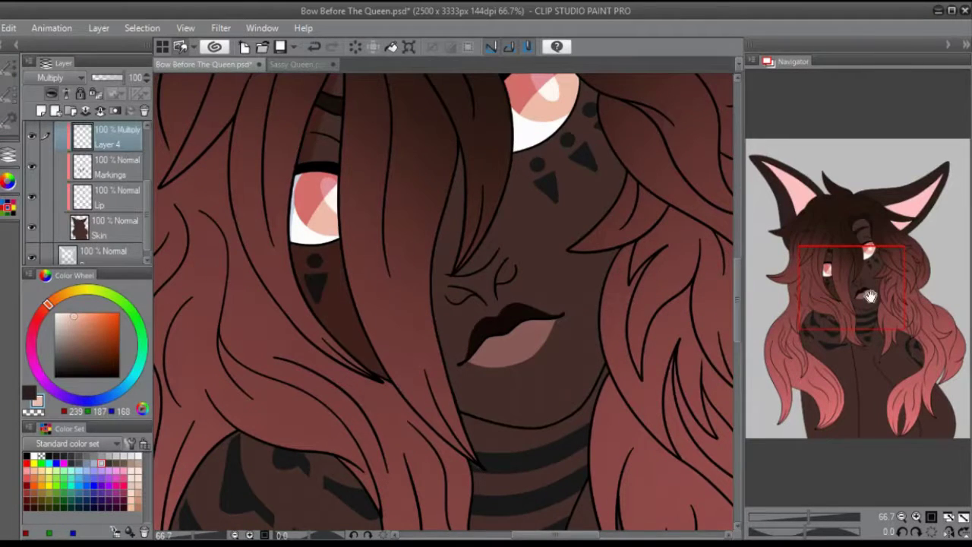
drag(870, 297, 884, 241)
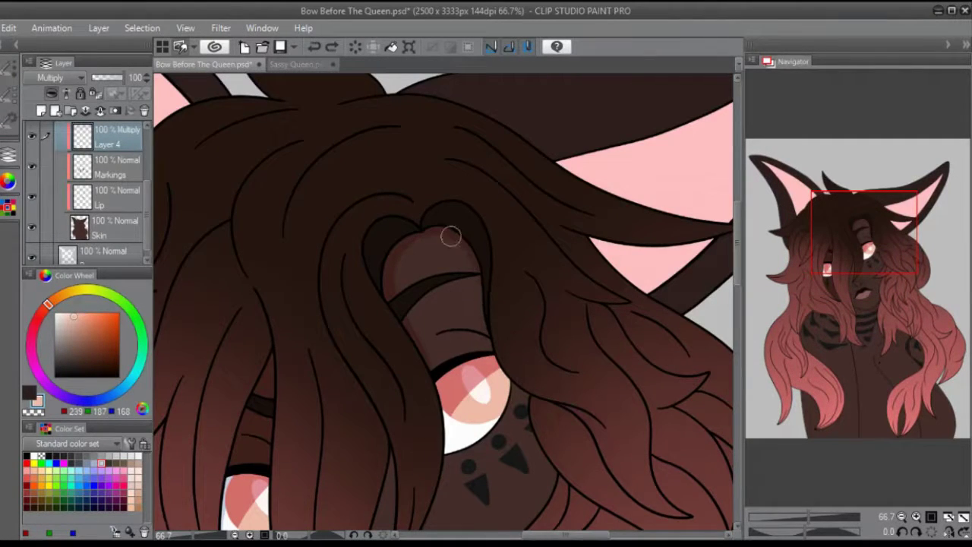
click(918, 531)
click(868, 268)
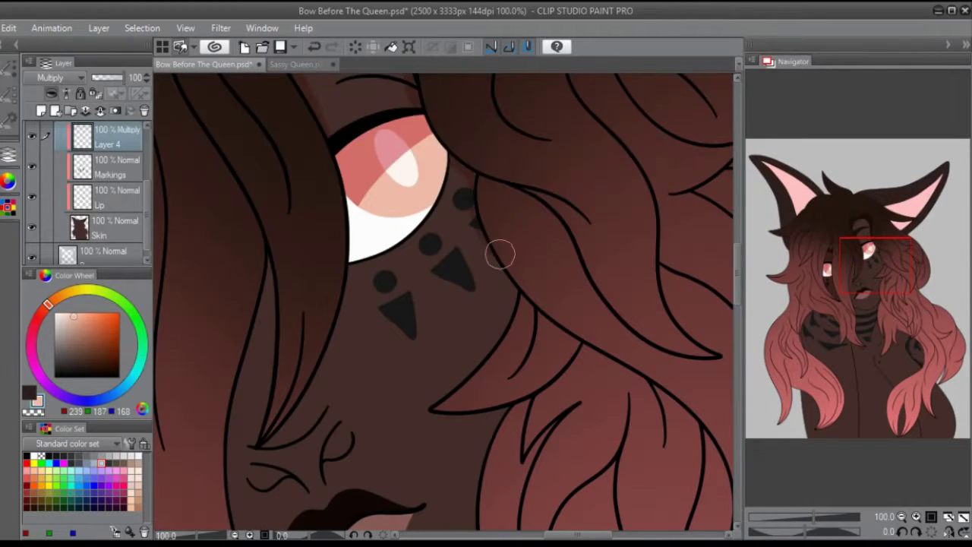
- Paint peach (239, 187, 168) Multiply shadows on the neck and the striped shoulder beneath the overhanging hair locks
drag(894, 273, 831, 370)
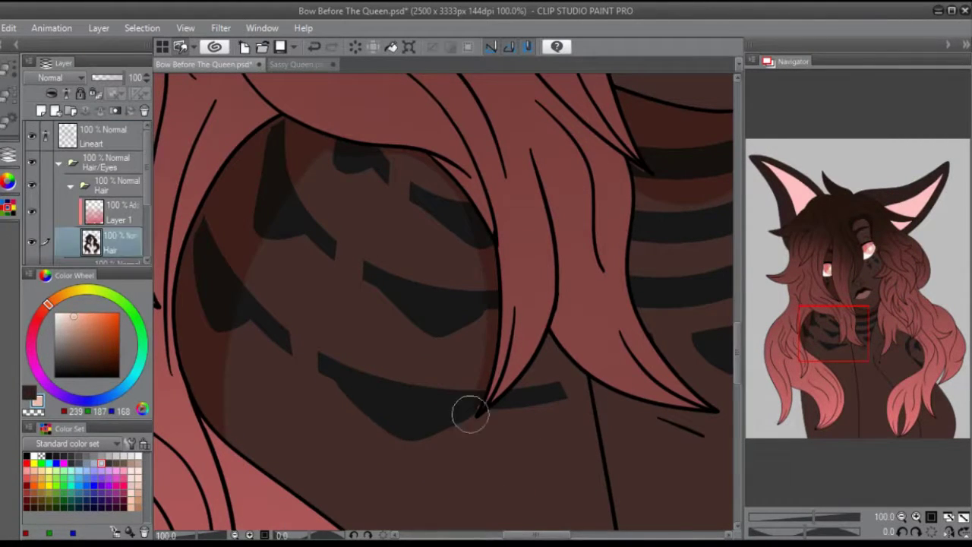
scroll(391, 282, up, 1)
click(69, 183)
ctrl+click(365, 311)
scroll(364, 311, down, 2)
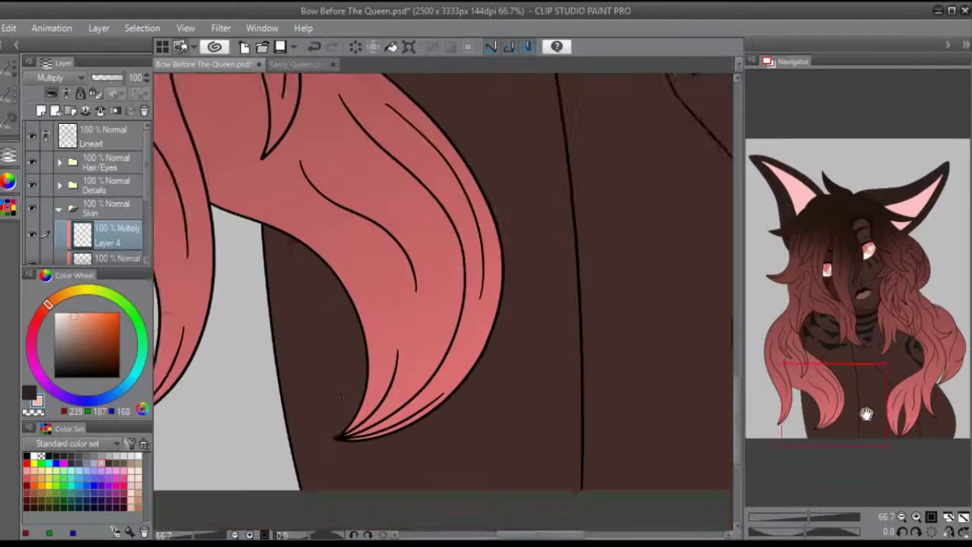
- Undo the last stroke and shade the lower torso edge and the skin around the hanging curled lock on the Multiply layer
key(ctrl+z)
drag(399, 373, 409, 205)
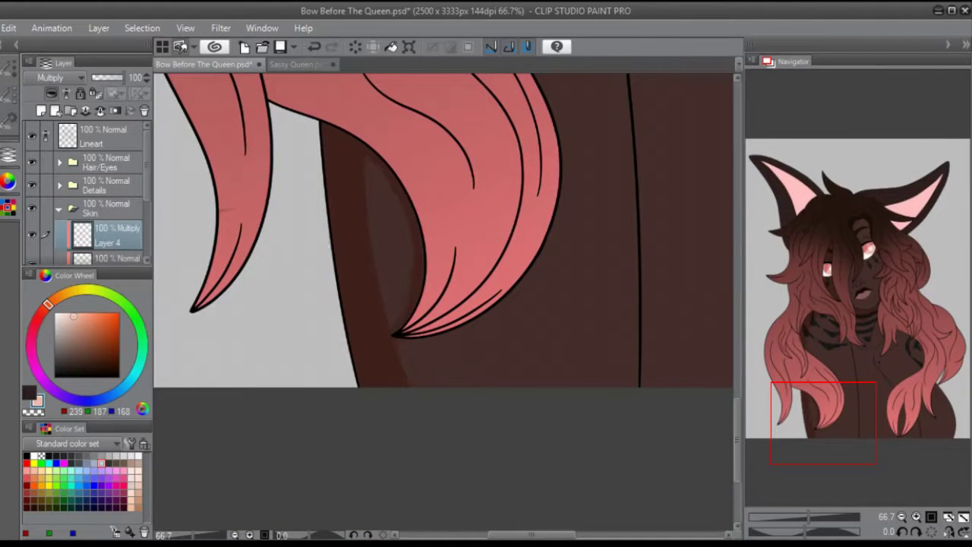
drag(382, 361, 606, 292)
drag(630, 368, 470, 196)
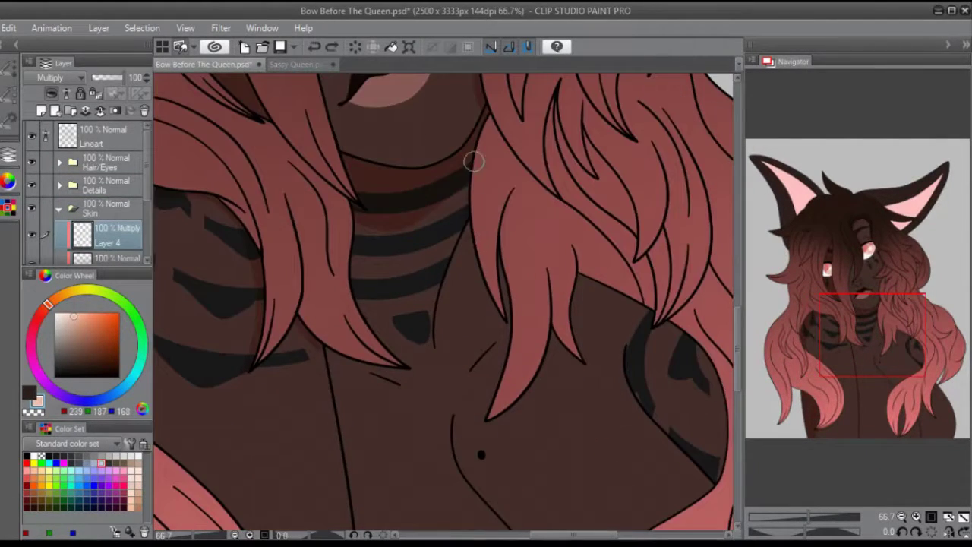
- Add Multiply shadows on the chest, the far shoulder and the hip along the edges of the remaining hair locks
drag(607, 345, 422, 195)
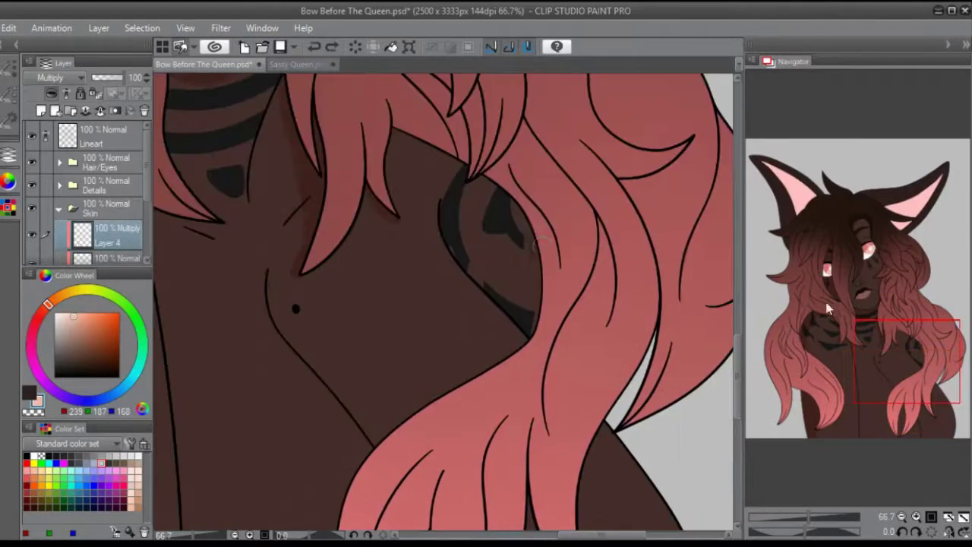
drag(471, 375, 526, 182)
drag(475, 494, 378, 410)
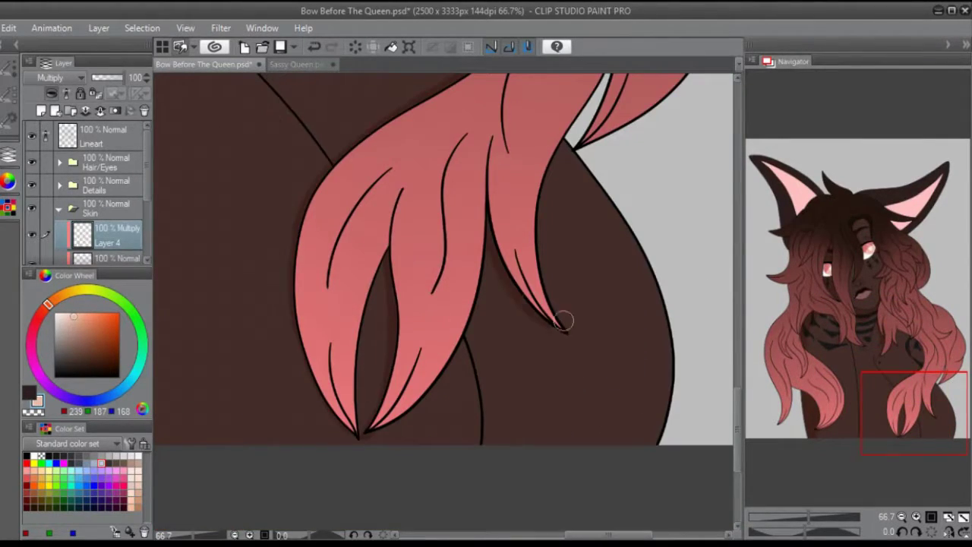
drag(564, 322, 426, 395)
- Fill both upper eyelids with the sampled skin brown (68, 46, 43) on a new Multiply layer in the Skin folder
key(ctrl+shift+n)
alt+click(682, 258)
scroll(681, 258, up, 3)
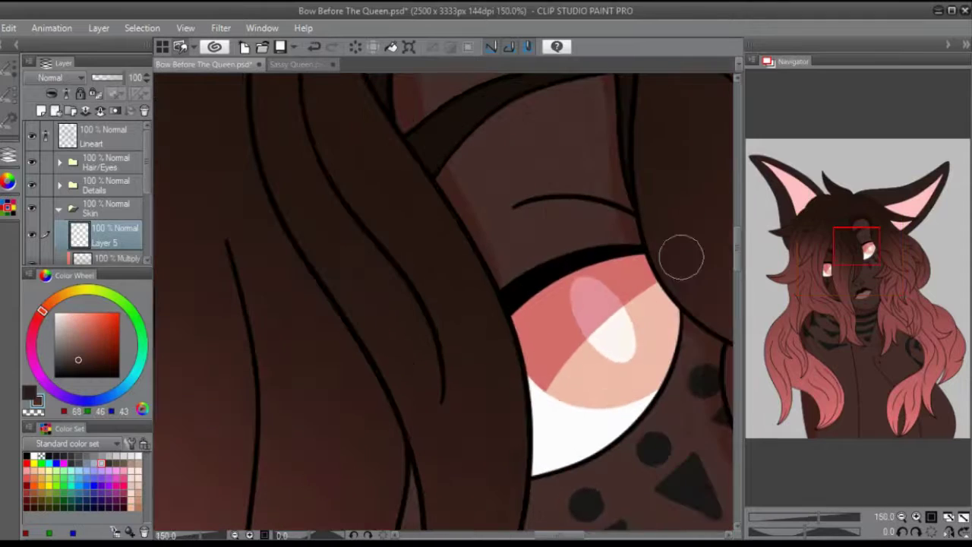
mouse_move(486, 243)
mouse_down()
mouse_move(573, 210)
mouse_move(623, 217)
mouse_up()
scroll(125, 207, down, 2)
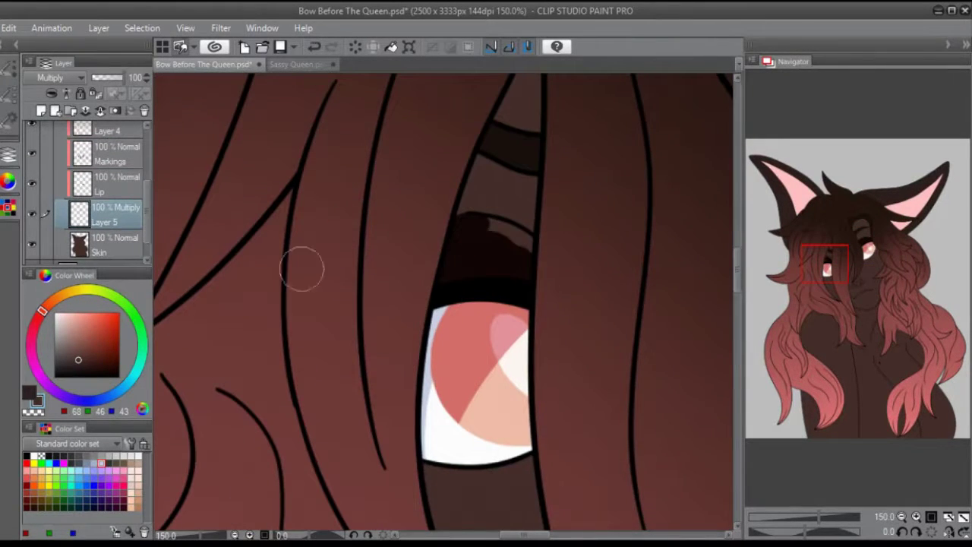
- Paint muted coral (202, 137, 128) highlights on the eyelids on a clipped Add (Glow) layer above the eyelid shading
scroll(456, 162, down, 5)
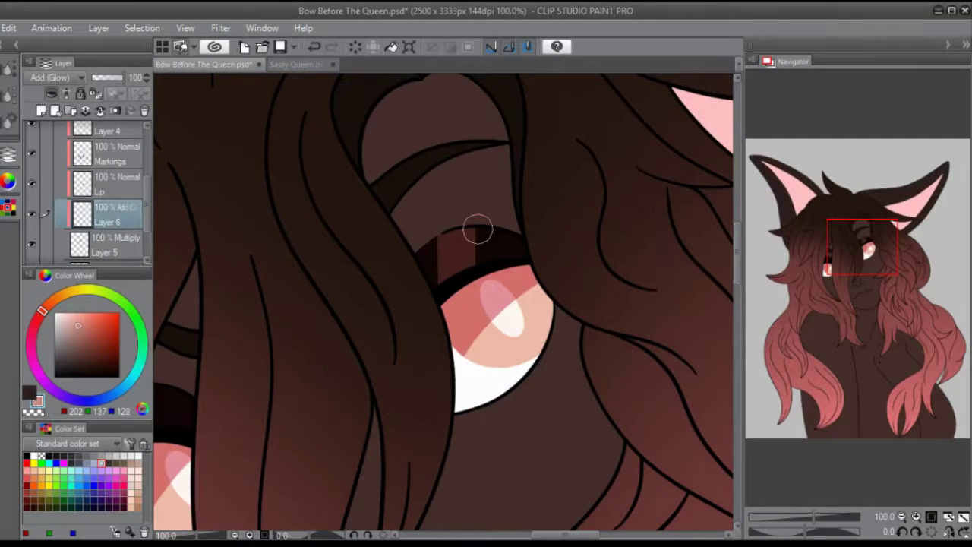
scroll(463, 239, up, 1)
key(minus)
key(minus)
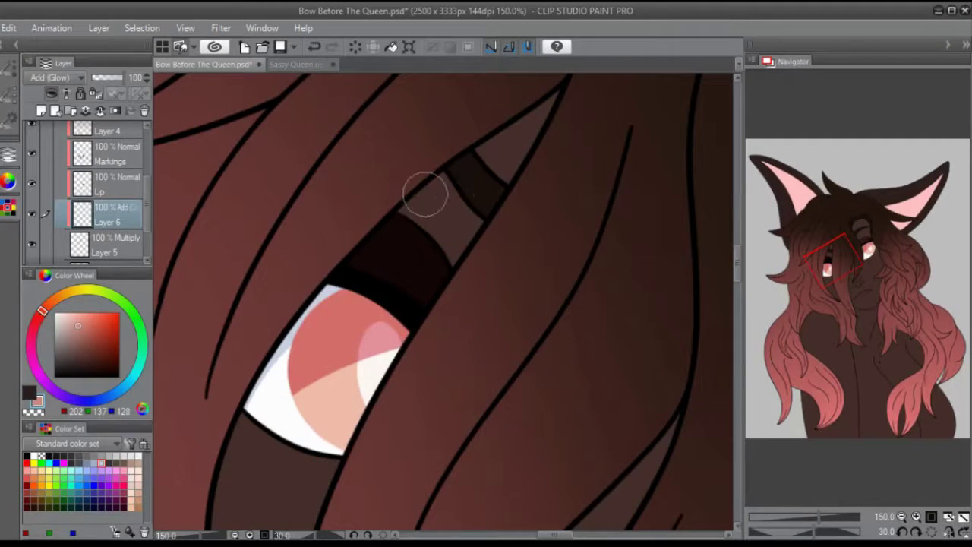
key(asciicircum)
key(asciicircum)
scroll(295, 287, down, 1)
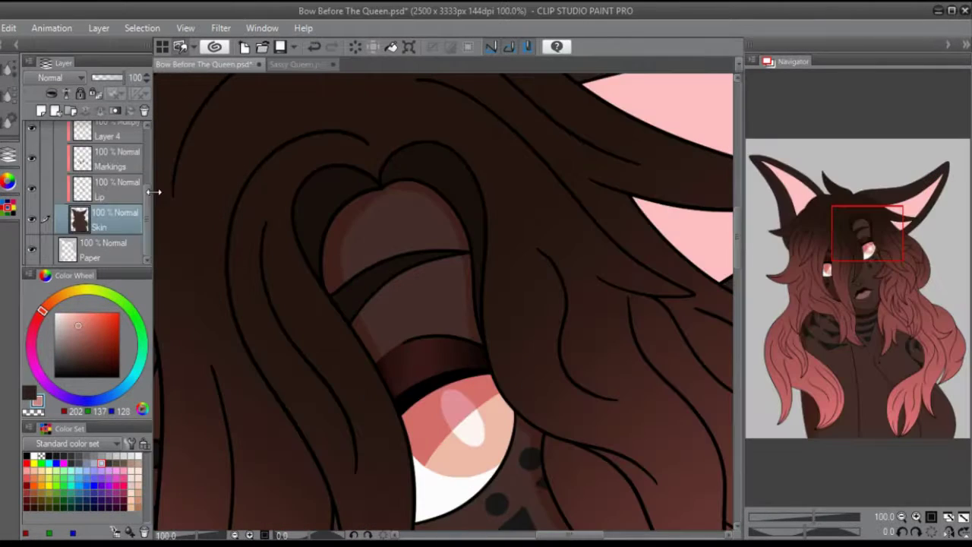
- Restack the eyelid shading and glow layers above the skin shading, and select the Markings layer for the near-black (25, 25, 25) neck stripes
drag(122, 217, 129, 173)
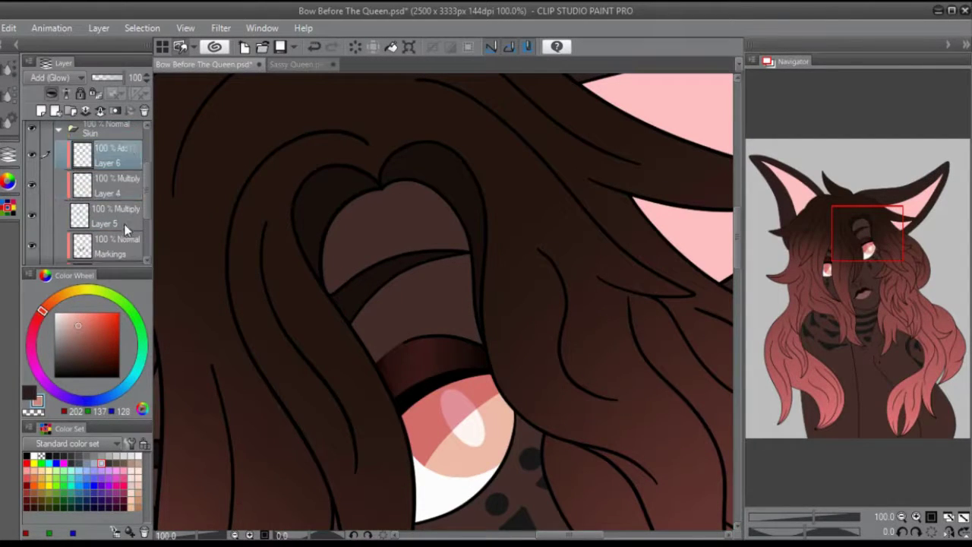
scroll(856, 316, up, 4)
drag(855, 315, 861, 325)
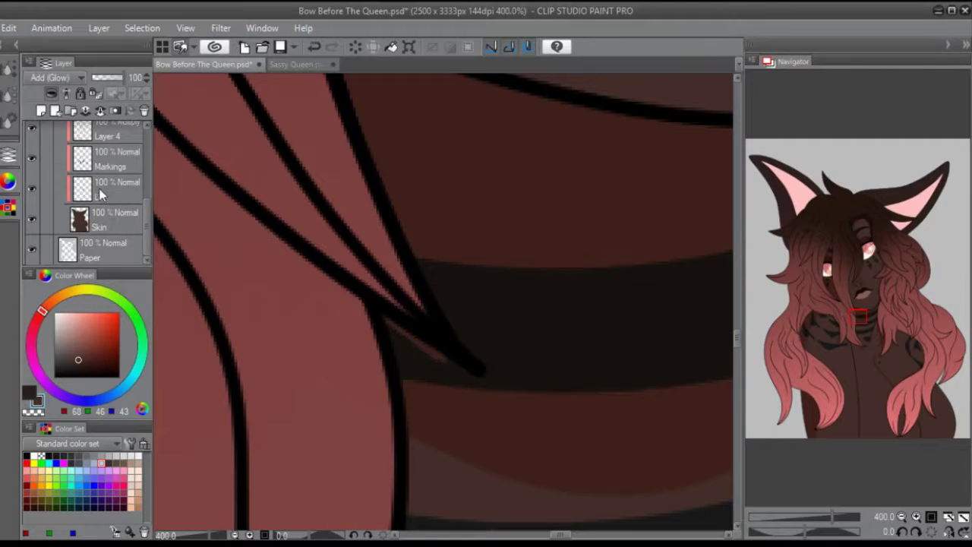
scroll(114, 136, up, 2)
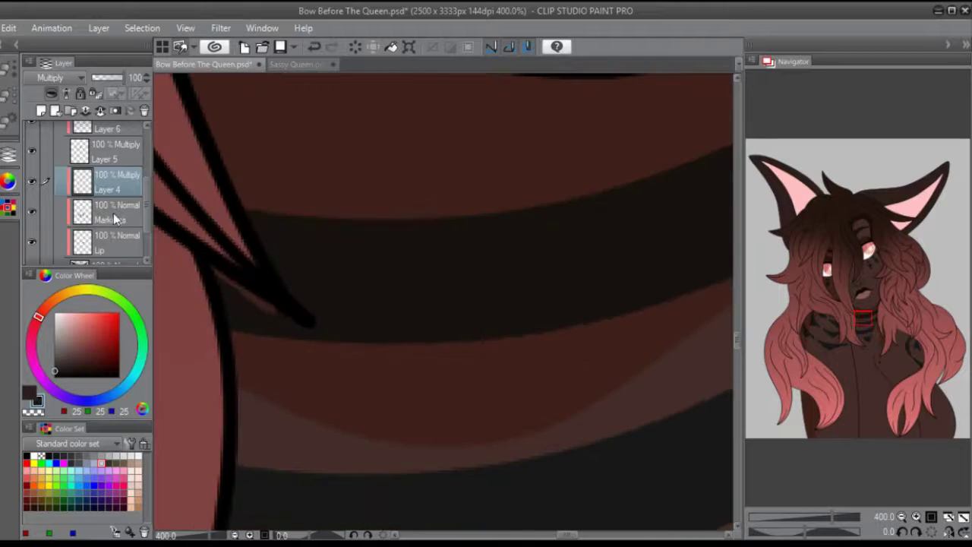
click(113, 213)
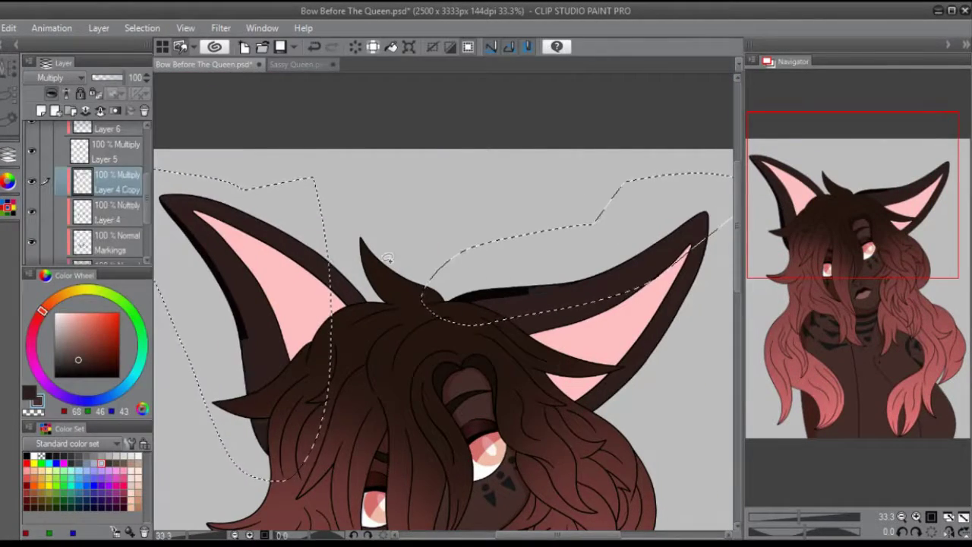
- Isolate the Skin folder's base color and select the character's silhouette
scroll(109, 129, up, 5)
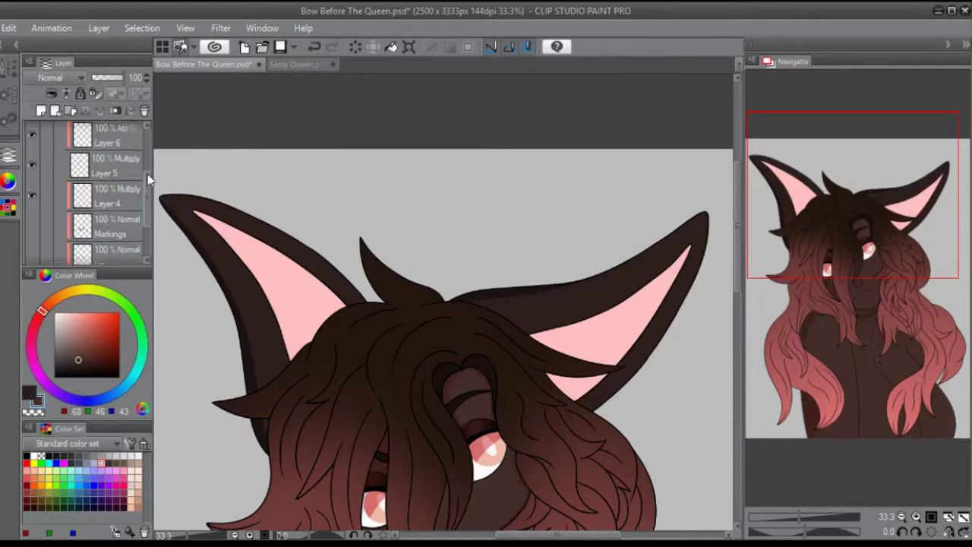
alt+click(32, 208)
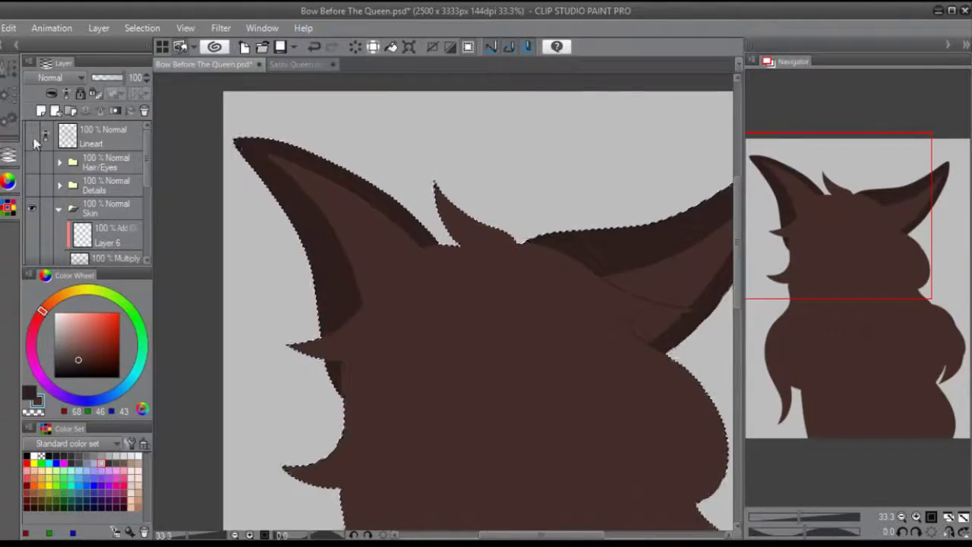